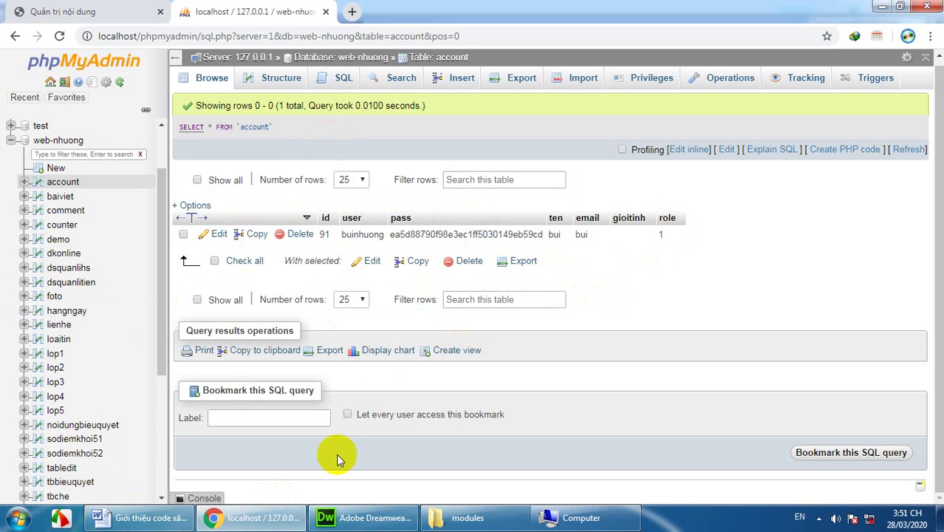
Step: Minimize Chrome, Word, the modules folder window and Dreamweaver to clear the screen to the desktop
{"action": "mouse_move", "coordinate": [268, 523]}
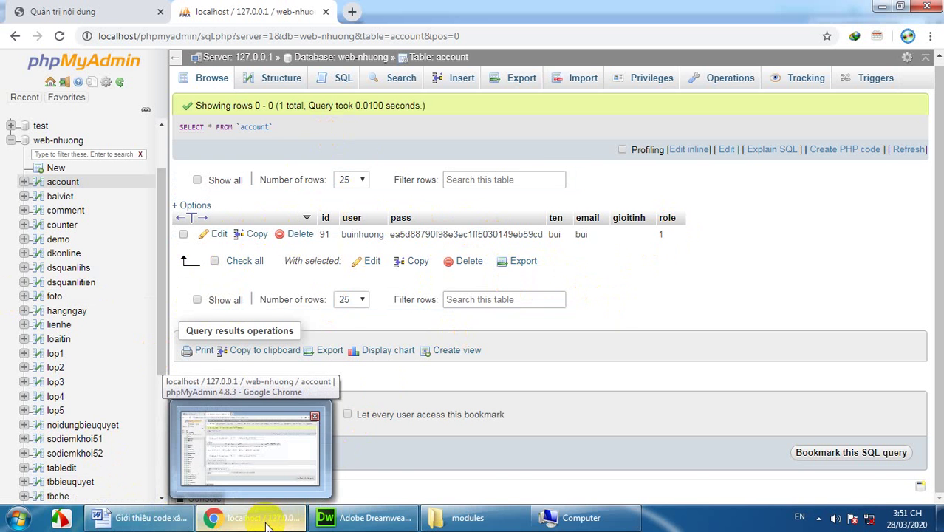
{"action": "left_click", "coordinate": [268, 523]}
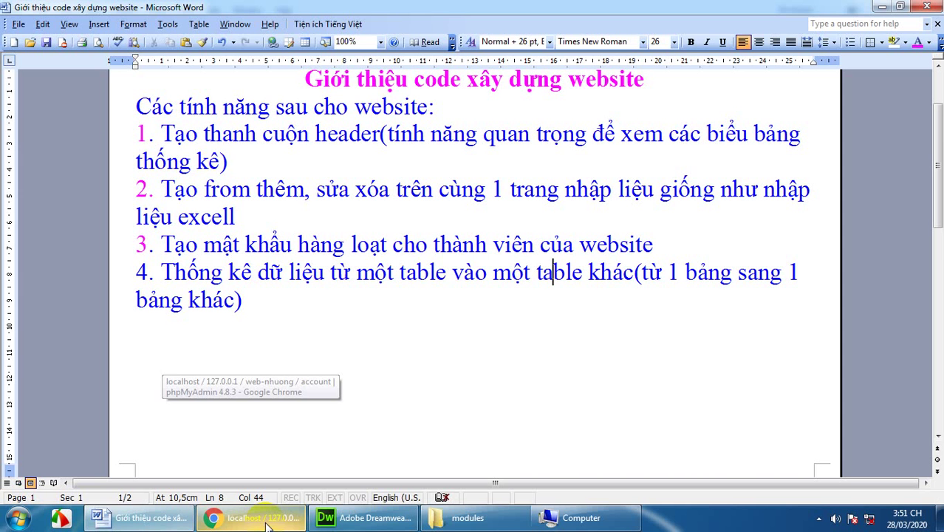
{"action": "left_click", "coordinate": [884, 7]}
{"action": "left_click", "coordinate": [886, 7]}
{"action": "left_click", "coordinate": [883, 8]}
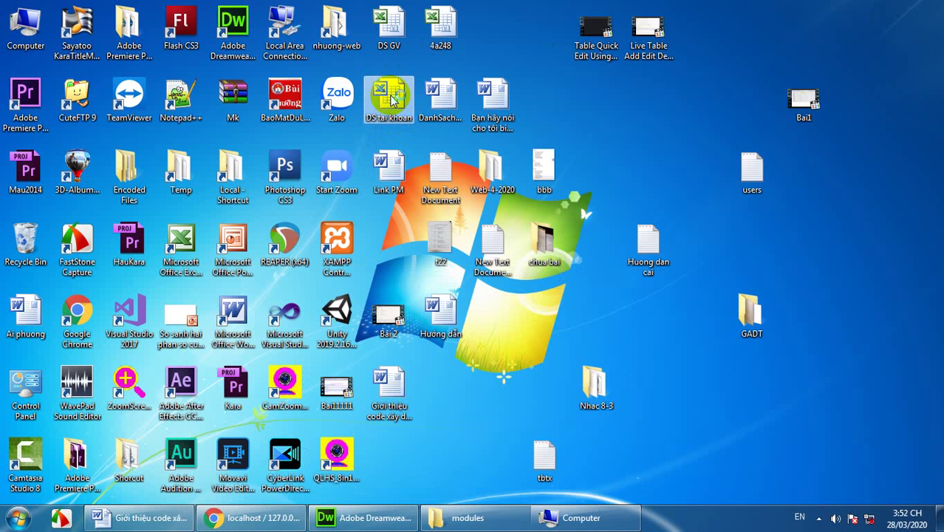
Step: Open the DS tai khoan workbook from the desktop and bring up the Computer drive list
{"action": "double_click", "coordinate": [389, 94]}
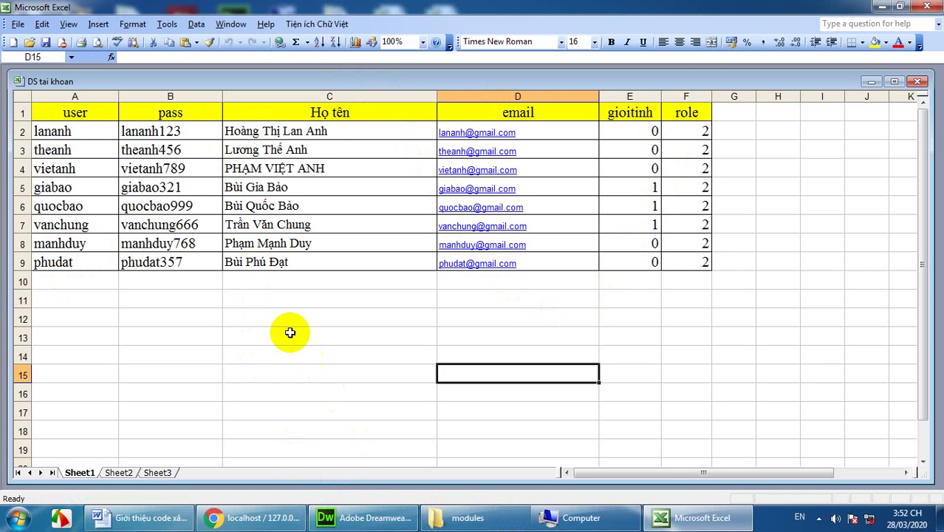
{"action": "left_click", "coordinate": [566, 522]}
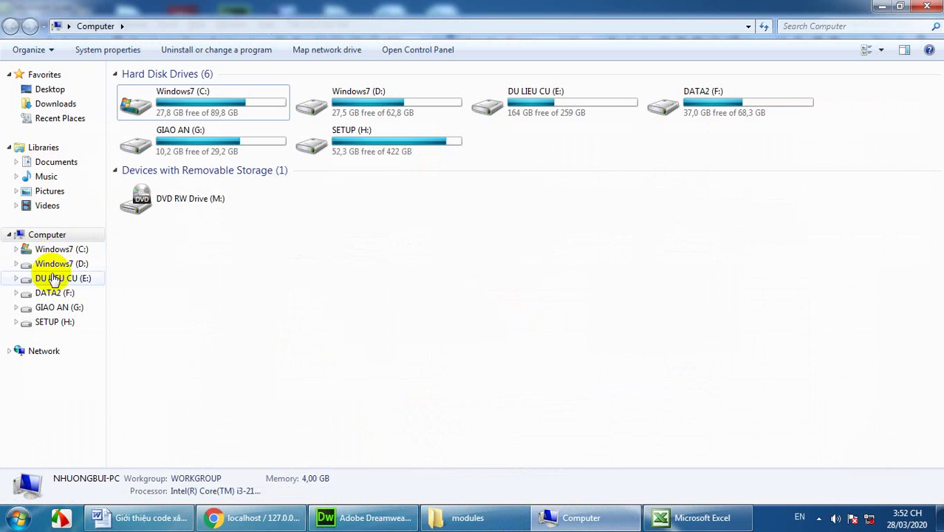
Step: Browse G: > 2019-2020 > Vao diem > GiuaKHI-2019-2020 and open the KQTHGD4A1 workbook
{"action": "left_click", "coordinate": [53, 294]}
{"action": "left_click", "coordinate": [59, 307]}
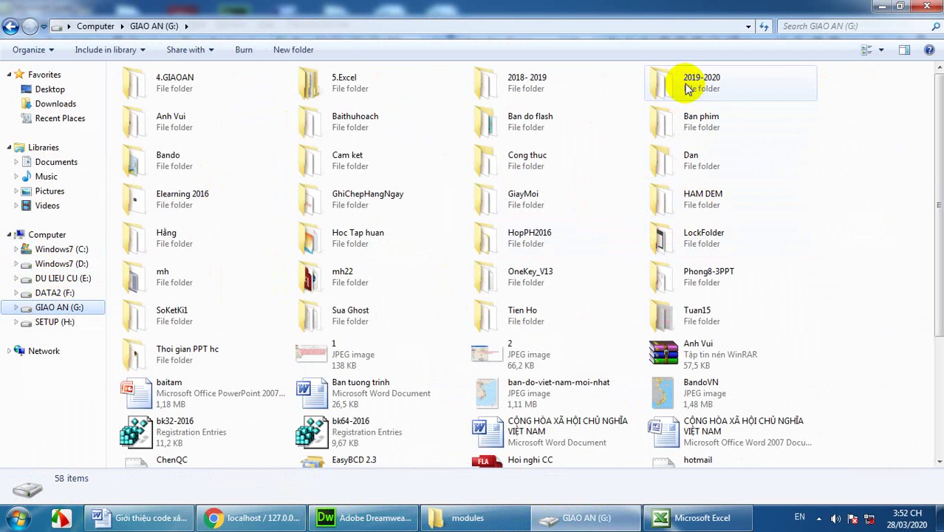
{"action": "double_click", "coordinate": [686, 83]}
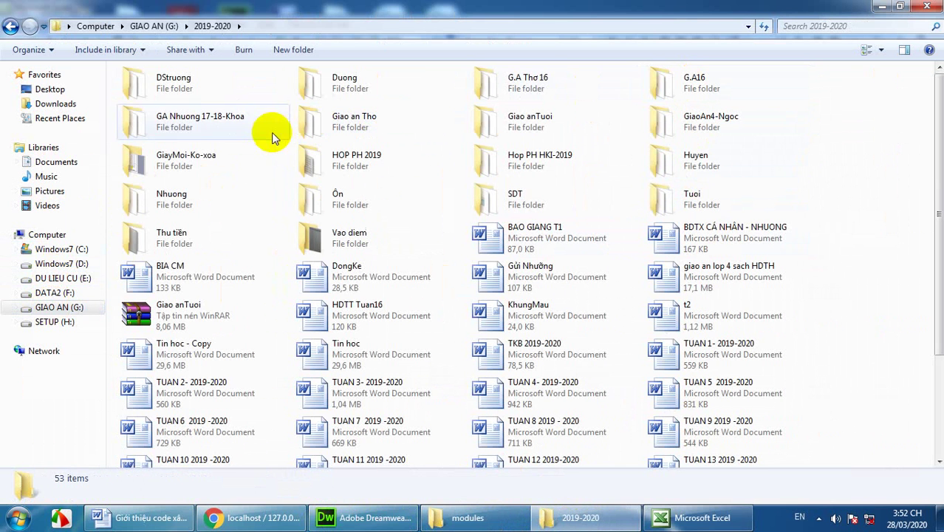
{"action": "double_click", "coordinate": [338, 237]}
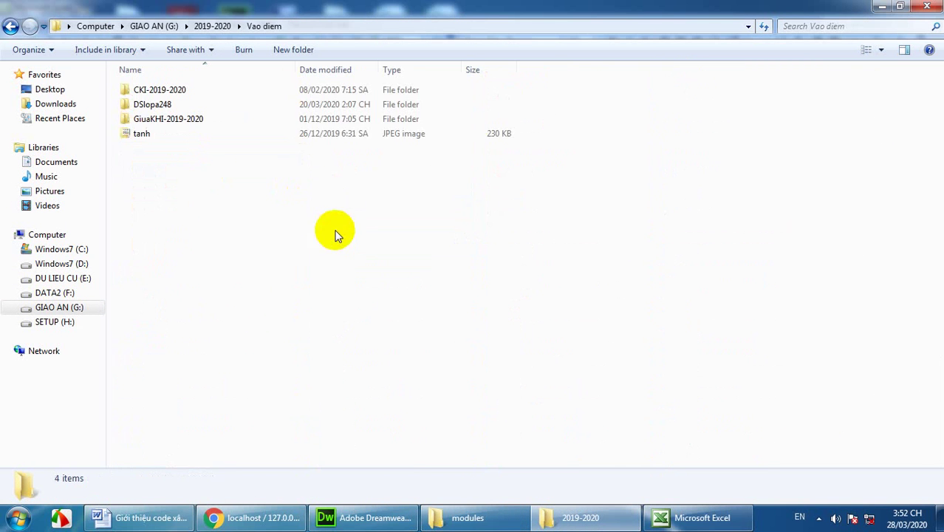
{"action": "double_click", "coordinate": [181, 127]}
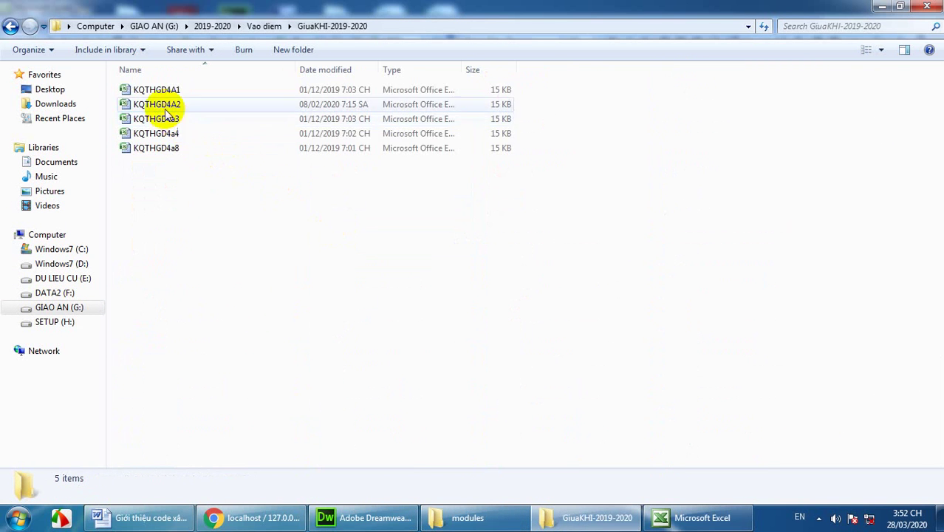
{"action": "left_click", "coordinate": [163, 94]}
{"action": "double_click", "coordinate": [162, 94]}
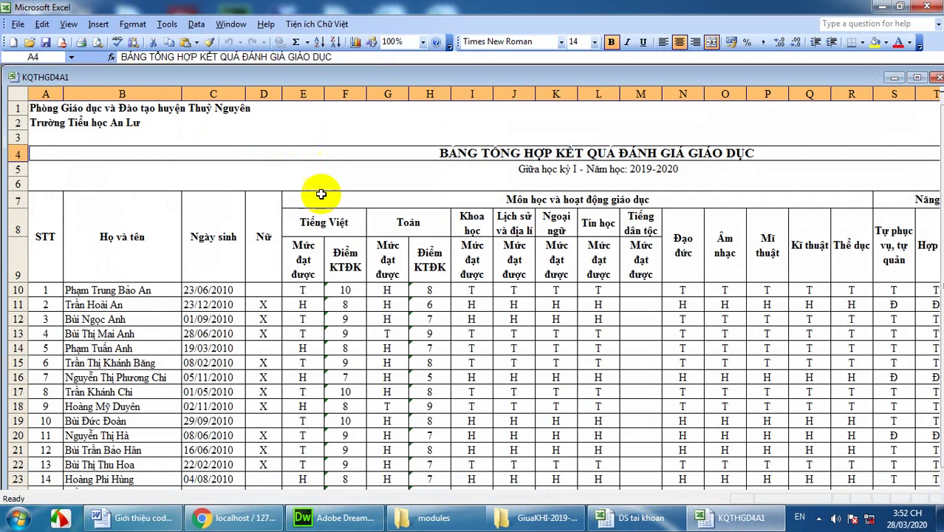
Step: Copy the twelve student names in B15:B26 of KQTHGD4A1 into DS tai khoan starting at C10
{"action": "scroll", "coordinate": [313, 252], "scroll_direction": "down", "scroll_amount": 4}
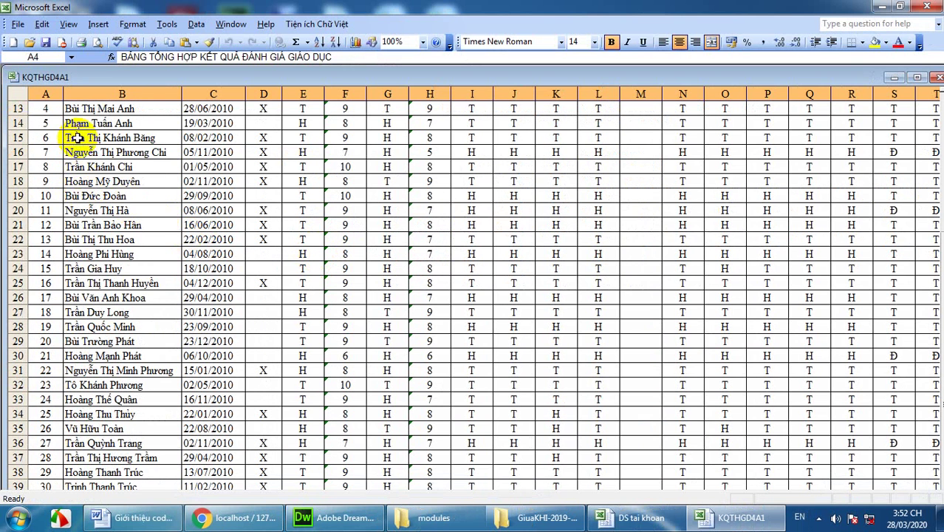
{"action": "left_click_drag", "start_coordinate": [79, 137], "coordinate": [108, 298]}
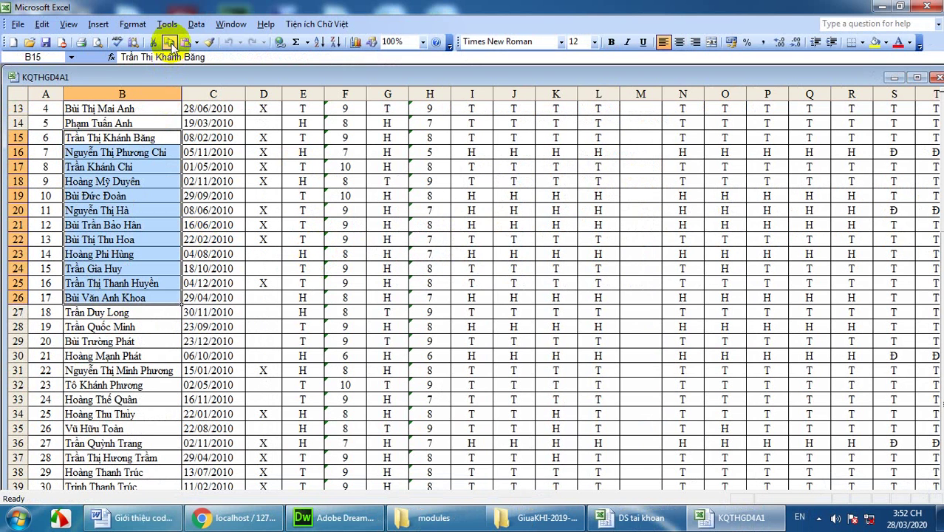
{"action": "left_click", "coordinate": [169, 43]}
{"action": "left_click", "coordinate": [635, 517]}
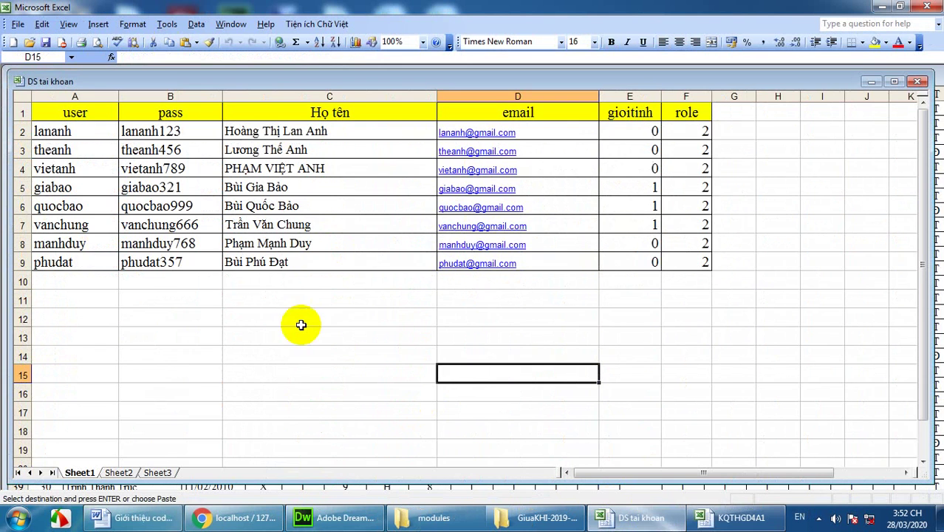
{"action": "left_click", "coordinate": [254, 279]}
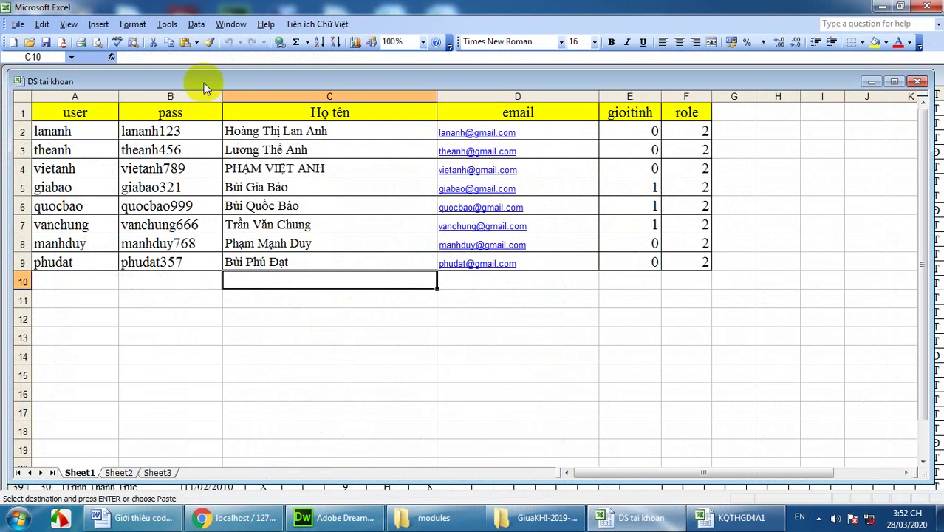
{"action": "left_click", "coordinate": [186, 43]}
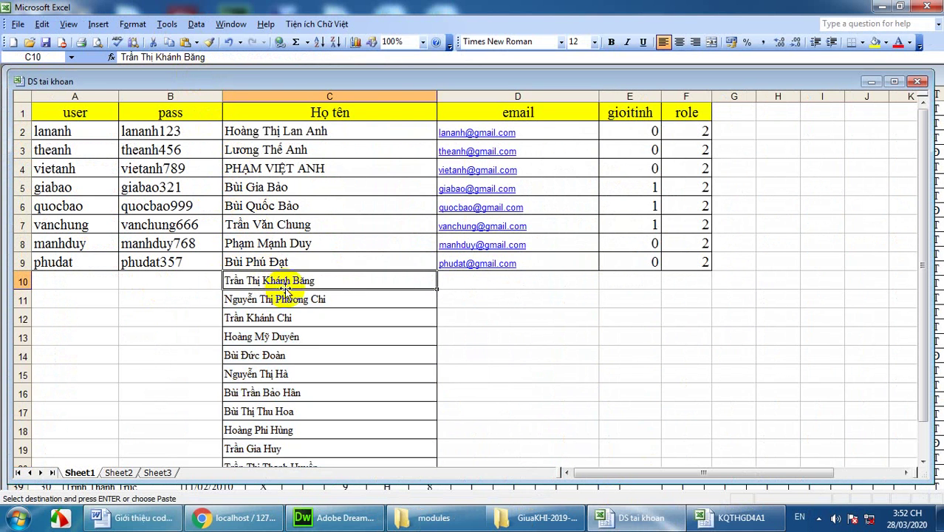
{"action": "scroll", "coordinate": [287, 292], "scroll_direction": "down", "scroll_amount": 1}
{"action": "scroll", "coordinate": [286, 292], "scroll_direction": "up", "scroll_amount": 1}
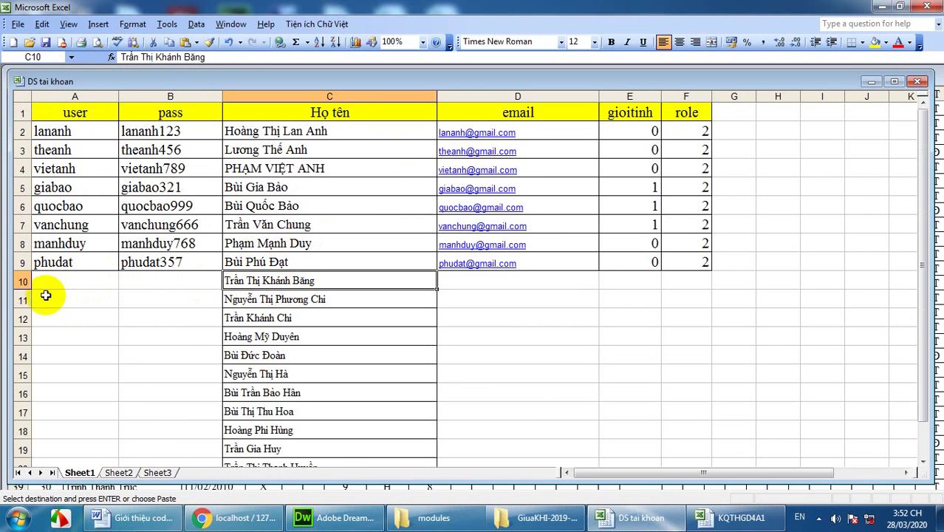
{"action": "left_click", "coordinate": [63, 280]}
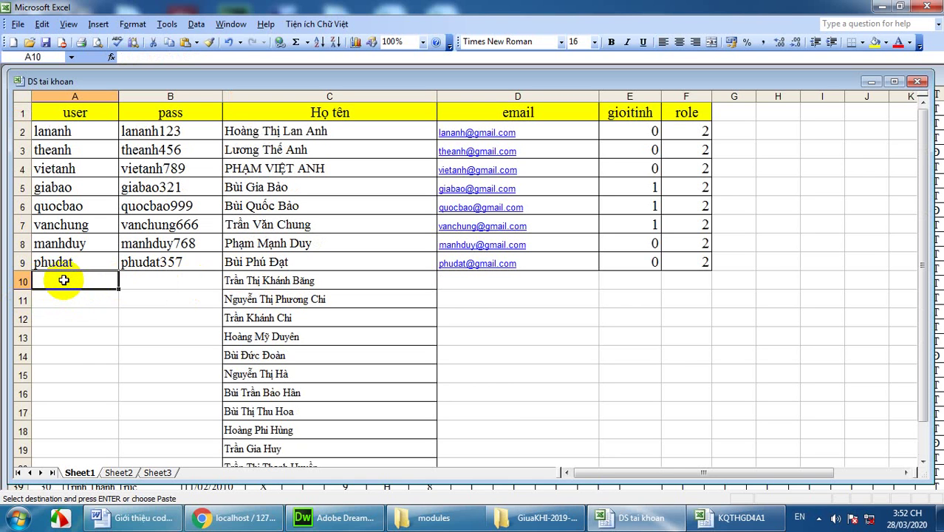
Step: Enter the new user name in A10 and reuse it with 9999 appended as the password in B10
{"action": "type", "text": "khanhbang"}
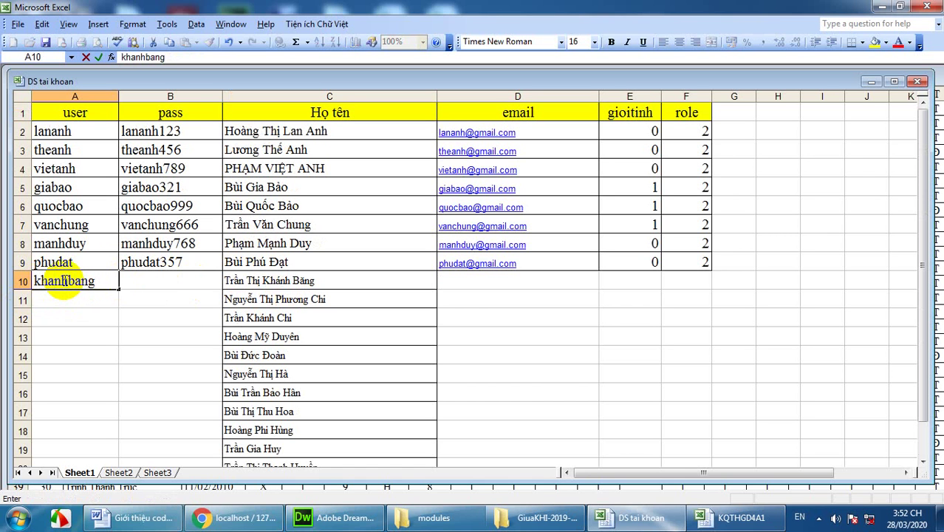
{"action": "left_click", "coordinate": [151, 280]}
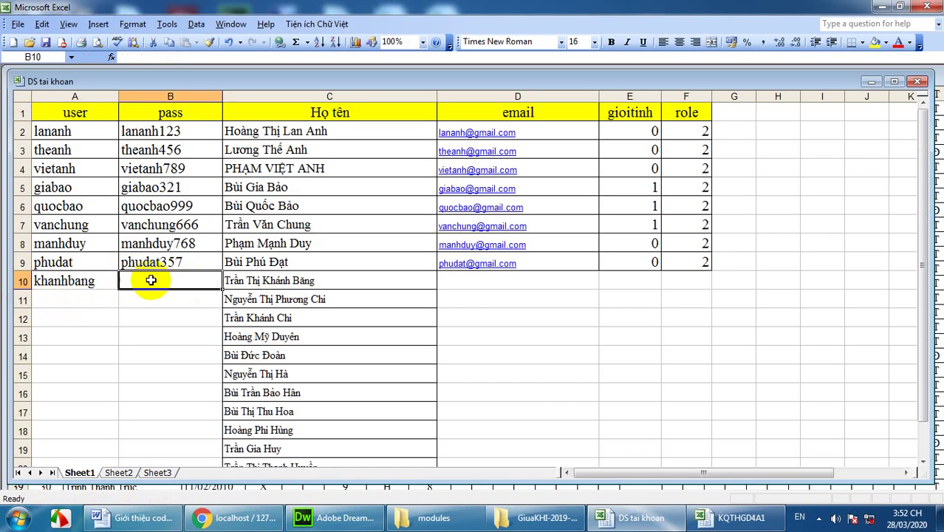
{"action": "left_click", "coordinate": [64, 280]}
{"action": "left_click", "coordinate": [168, 42]}
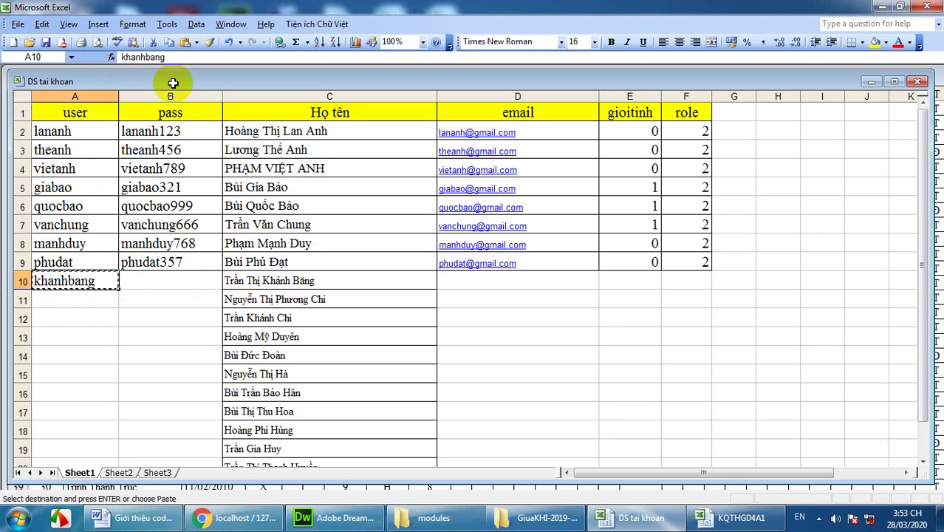
{"action": "left_click", "coordinate": [155, 282]}
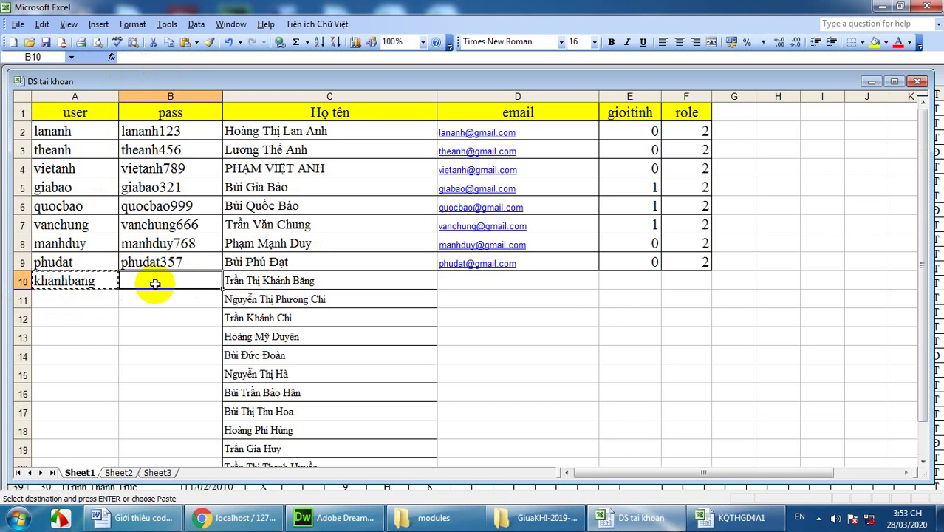
{"action": "key", "text": "ctrl+v"}
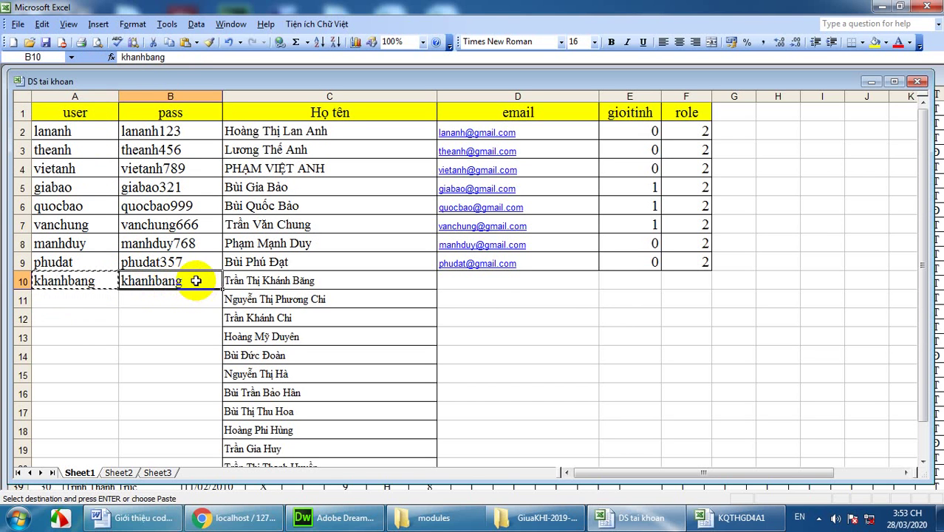
{"action": "double_click", "coordinate": [196, 281]}
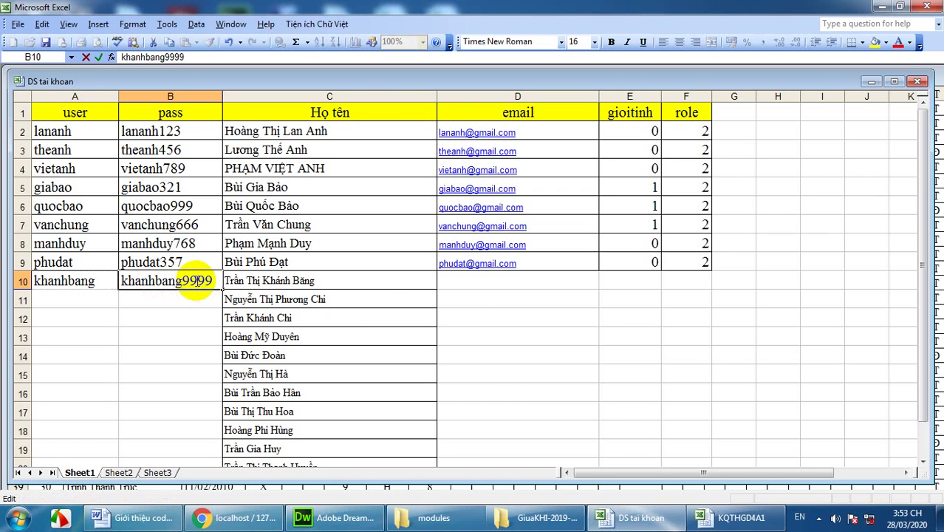
{"action": "left_click", "coordinate": [490, 282]}
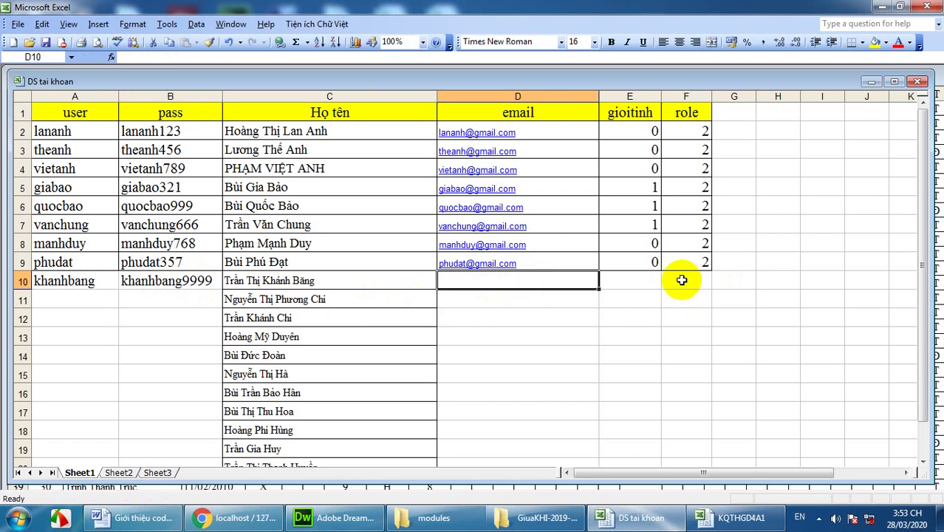
Step: Review the existing gioitinh values in column E, then move to the empty email cell D10
{"action": "left_click", "coordinate": [655, 282]}
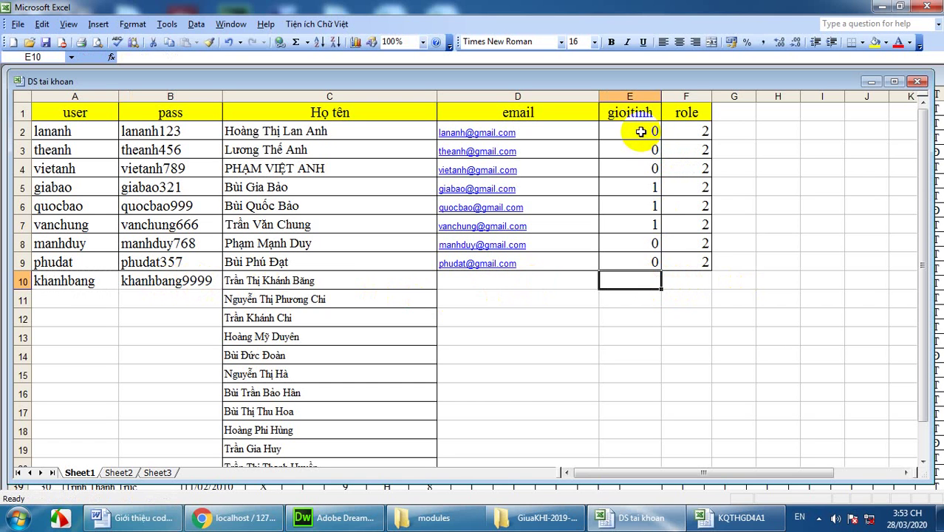
{"action": "left_click", "coordinate": [640, 186]}
{"action": "left_click", "coordinate": [637, 130]}
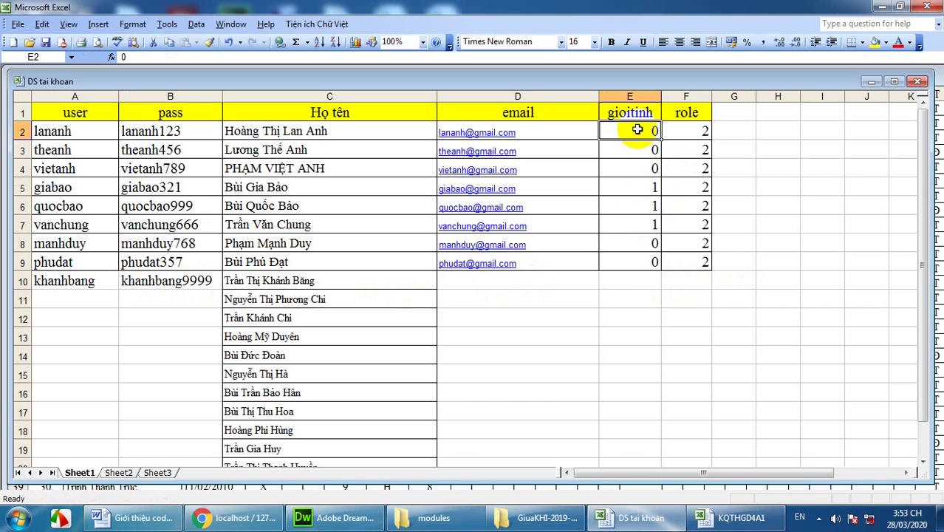
{"action": "left_click", "coordinate": [636, 166]}
{"action": "left_click", "coordinate": [638, 282]}
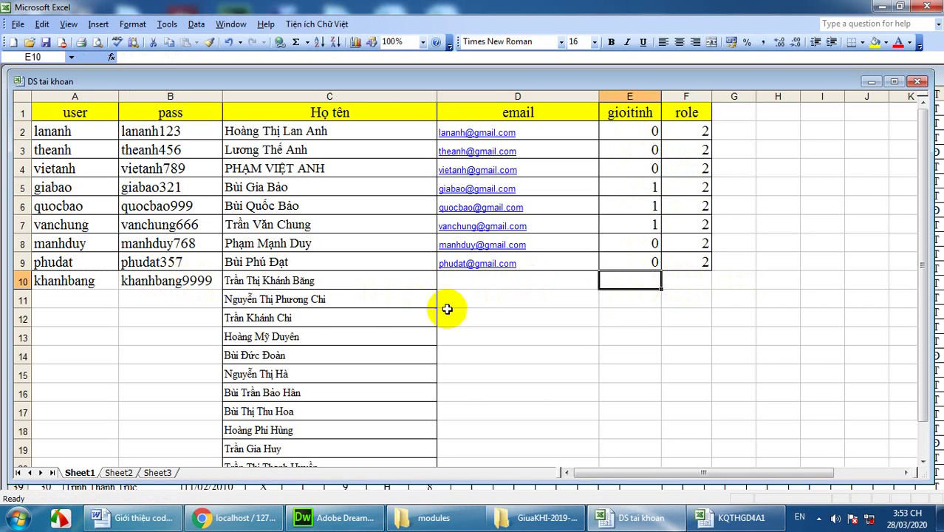
{"action": "left_click", "coordinate": [473, 289]}
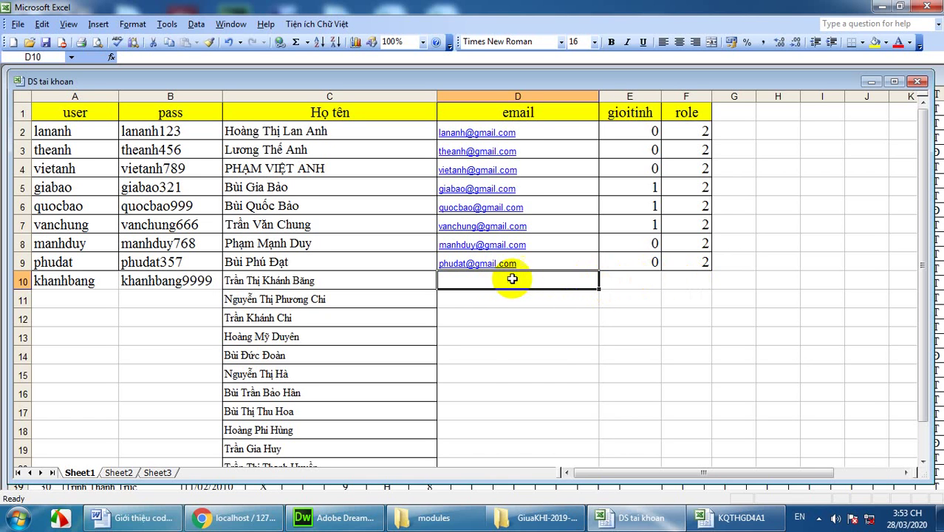
{"action": "scroll", "coordinate": [190, 311], "scroll_direction": "down", "scroll_amount": 2}
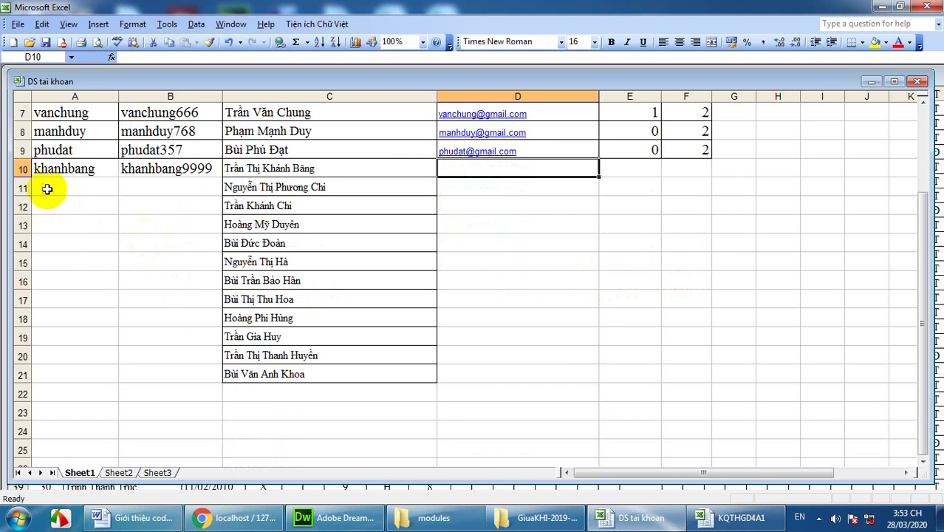
Step: Delete rows 12–21 holding the leftover pasted names
{"action": "left_click_drag", "start_coordinate": [22, 206], "coordinate": [22, 375]}
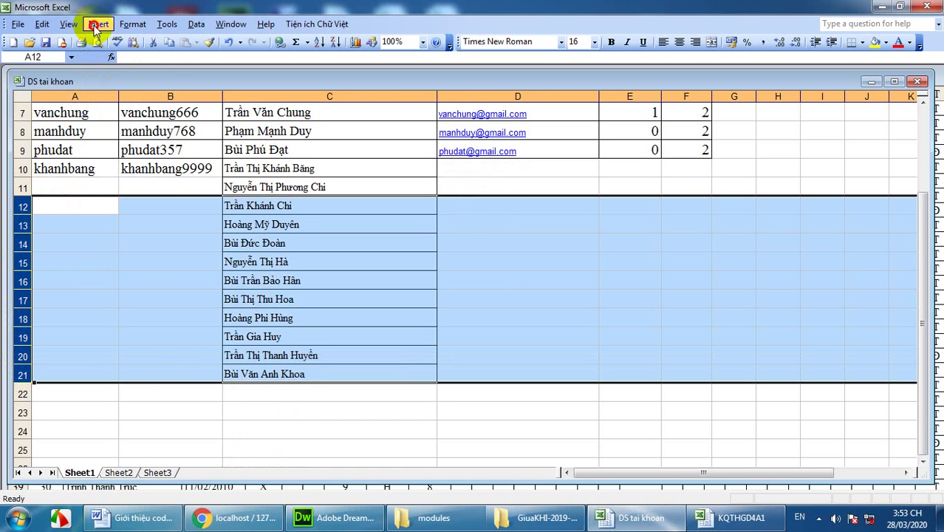
{"action": "left_click", "coordinate": [68, 25]}
{"action": "mouse_move", "coordinate": [43, 24]}
{"action": "left_click", "coordinate": [49, 69]}
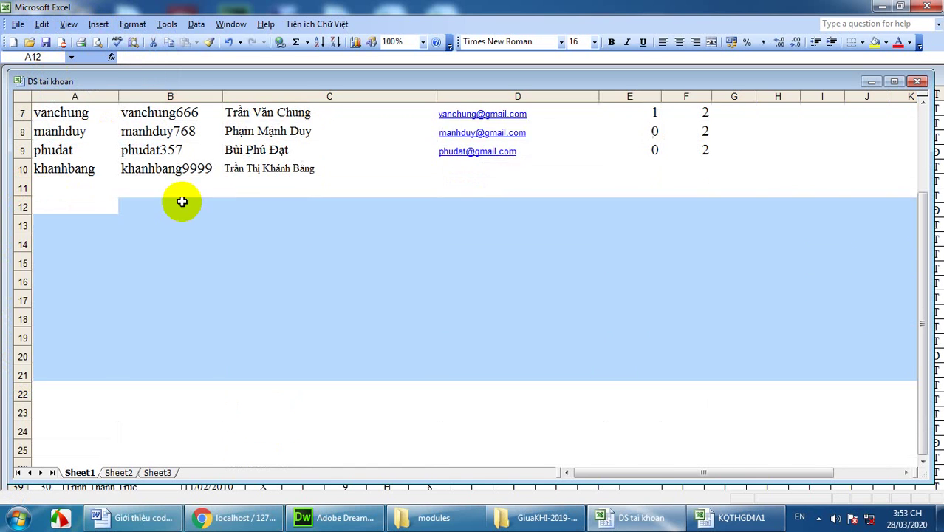
{"action": "left_click", "coordinate": [284, 230]}
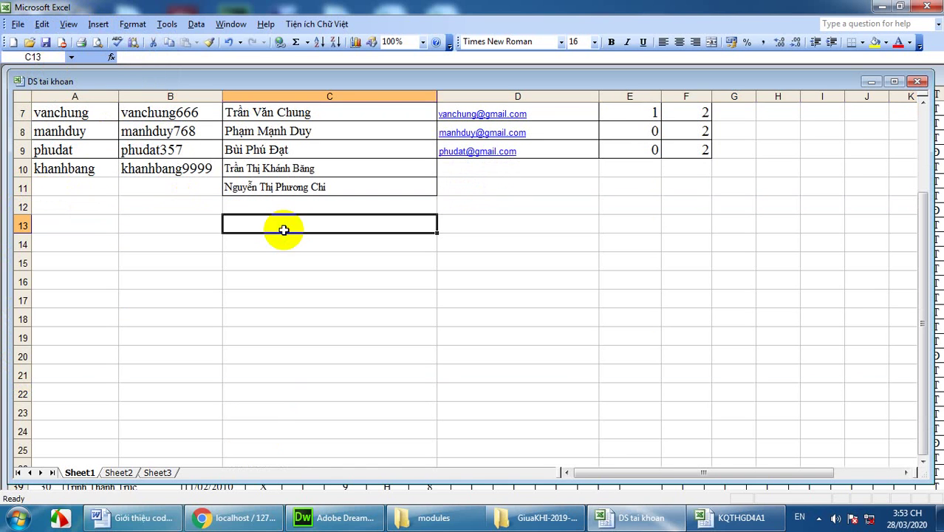
Step: Delete the last leftover name row, row 11, so the list ends at row 10
{"action": "left_click", "coordinate": [244, 189]}
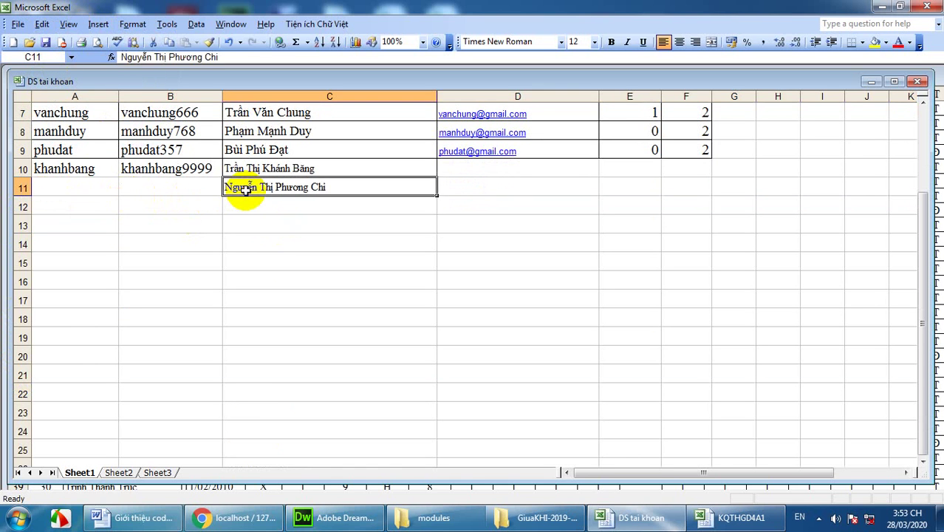
{"action": "left_click", "coordinate": [21, 188]}
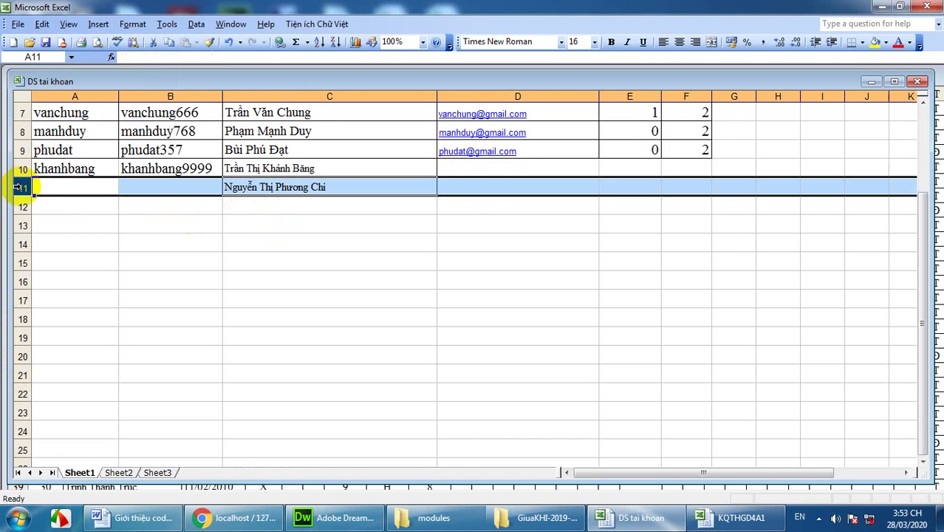
{"action": "left_click", "coordinate": [42, 24]}
{"action": "left_click", "coordinate": [63, 71]}
{"action": "left_click", "coordinate": [364, 229]}
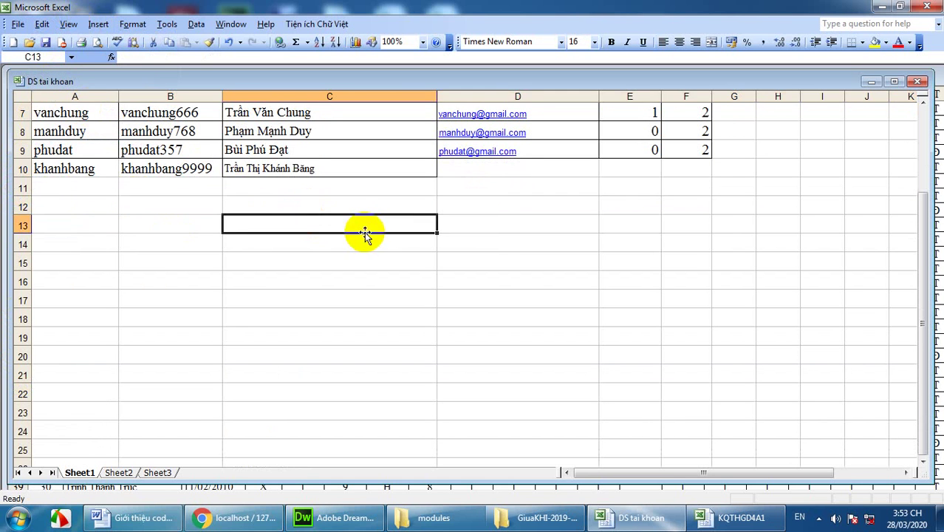
{"action": "scroll", "coordinate": [366, 230], "scroll_direction": "up", "scroll_amount": 2}
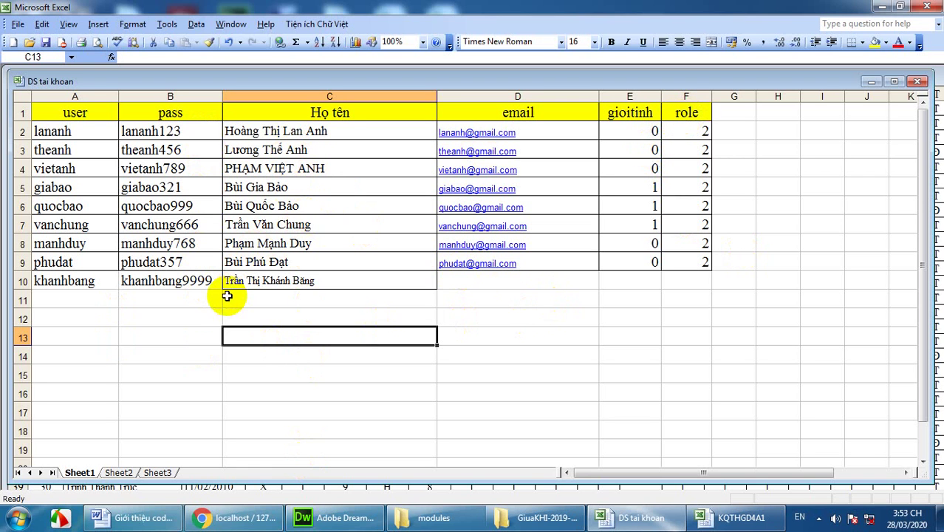
{"action": "left_click", "coordinate": [702, 264]}
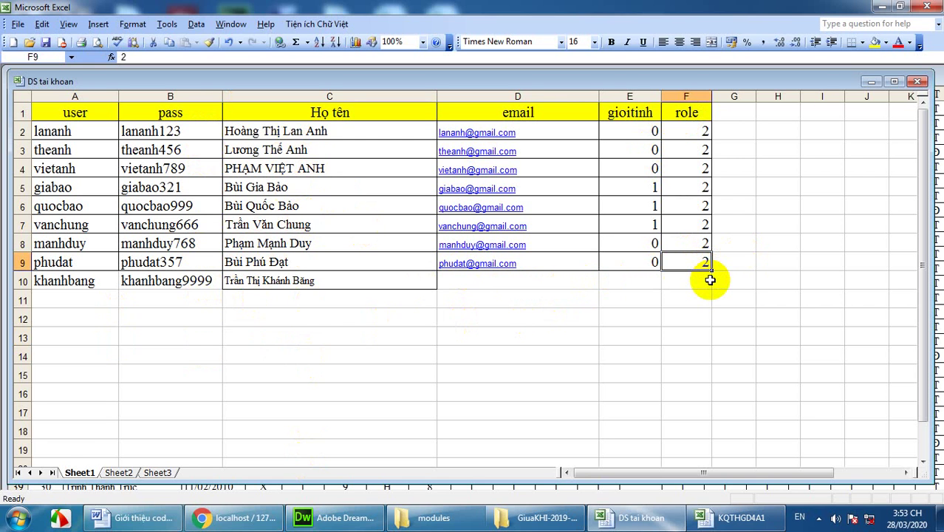
Step: Change the row-9 user's role in F9 from 2 to 1 and review the other role values
{"action": "type", "text": "1"}
{"action": "left_click", "coordinate": [718, 356]}
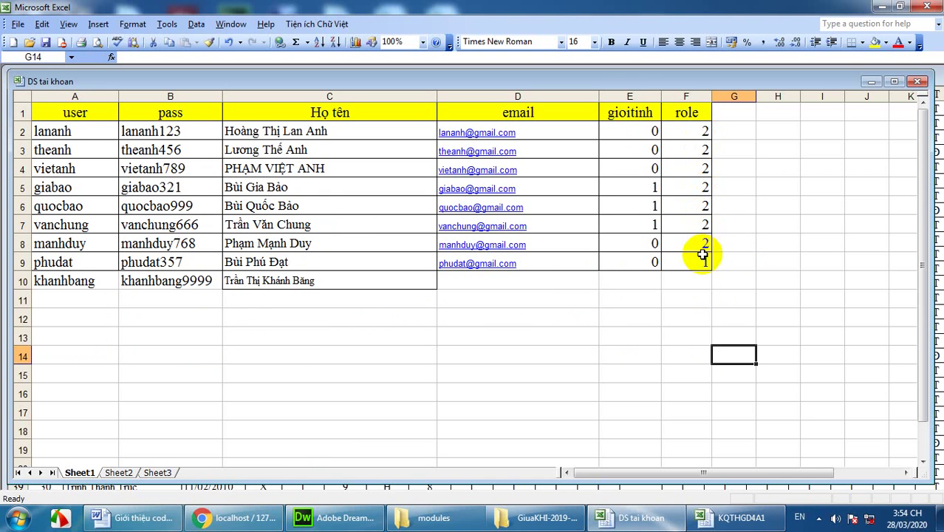
{"action": "left_click", "coordinate": [697, 131]}
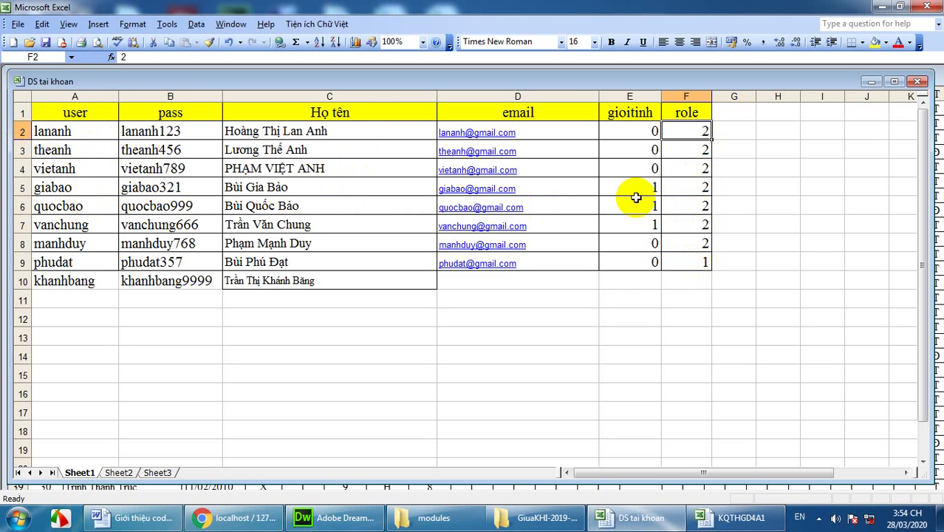
{"action": "left_click", "coordinate": [704, 191]}
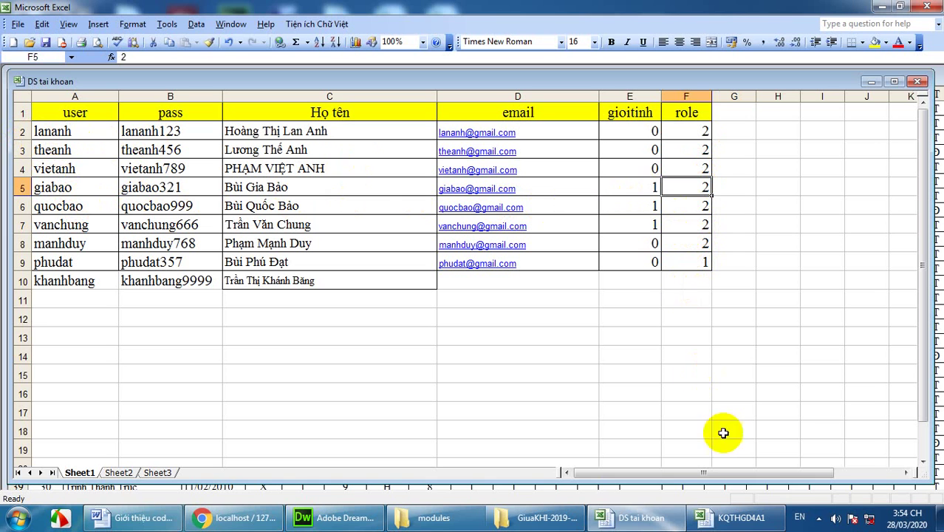
{"action": "left_click", "coordinate": [818, 518]}
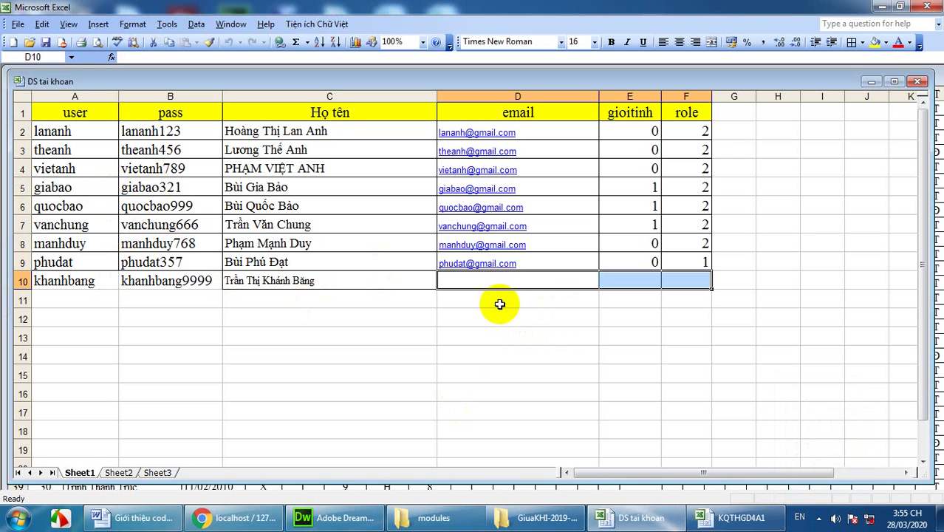
Step: Set the new row-10 account's role in F10 to 1 and restore F9's role to 2
{"action": "left_click", "coordinate": [692, 279]}
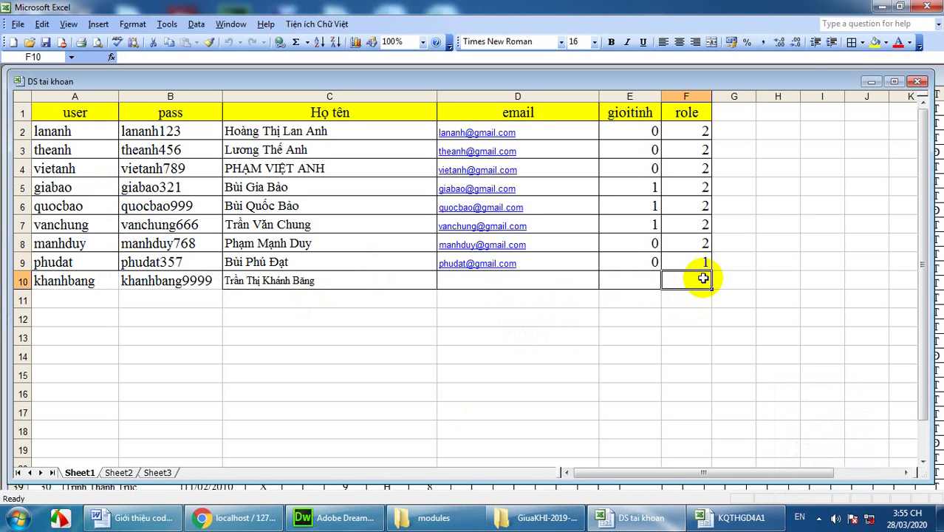
{"action": "type", "text": "1"}
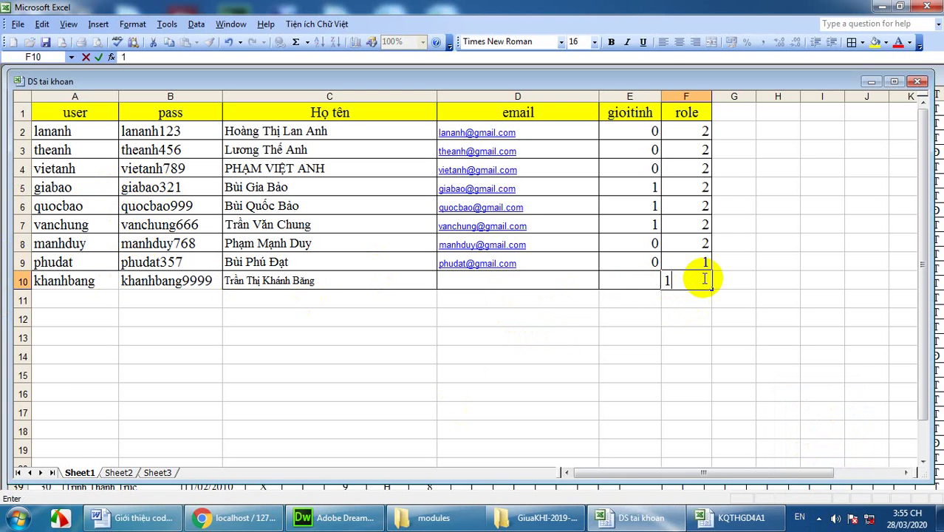
{"action": "left_click", "coordinate": [738, 261]}
{"action": "left_click", "coordinate": [707, 260]}
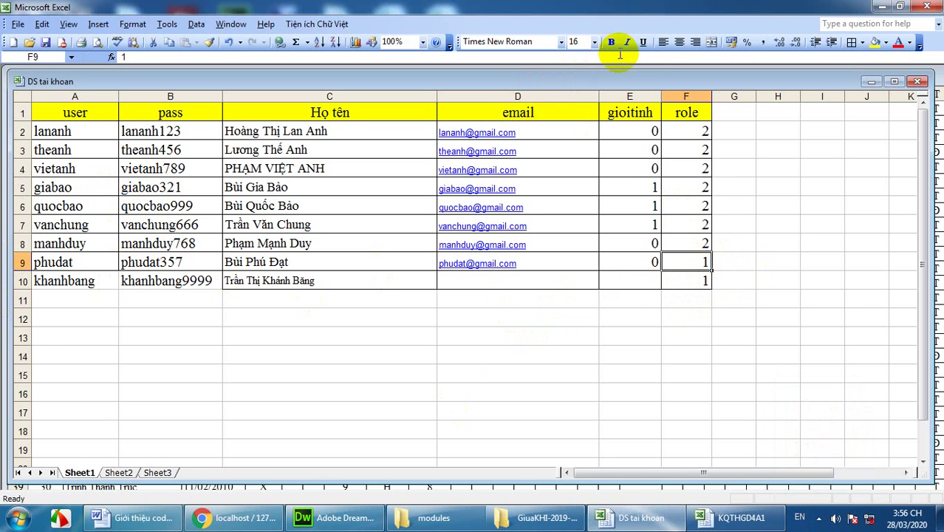
{"action": "type", "text": "2"}
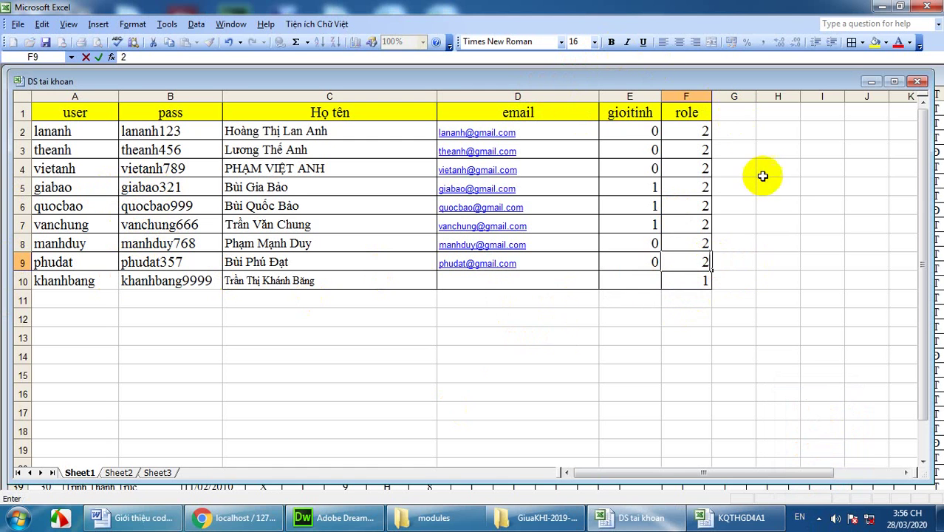
{"action": "left_click", "coordinate": [766, 184]}
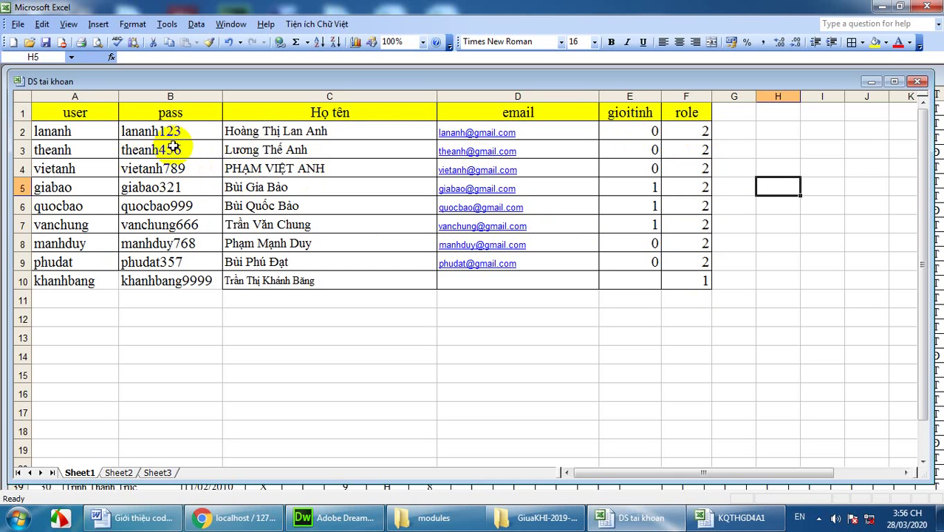
Step: Verify column F shows role 2 for rows 2–9 and 1 for row 10, then save the workbook
{"action": "left_click", "coordinate": [182, 132]}
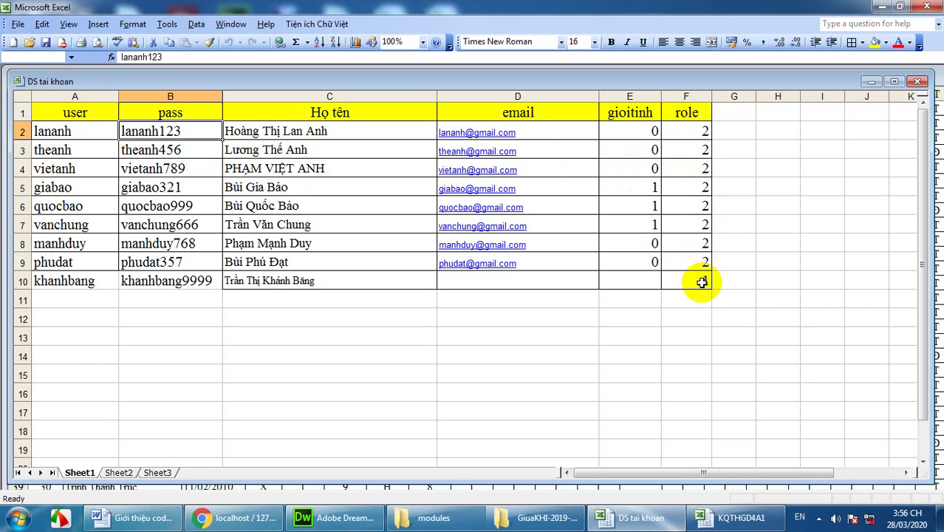
{"action": "left_click", "coordinate": [698, 262]}
{"action": "left_click", "coordinate": [696, 242]}
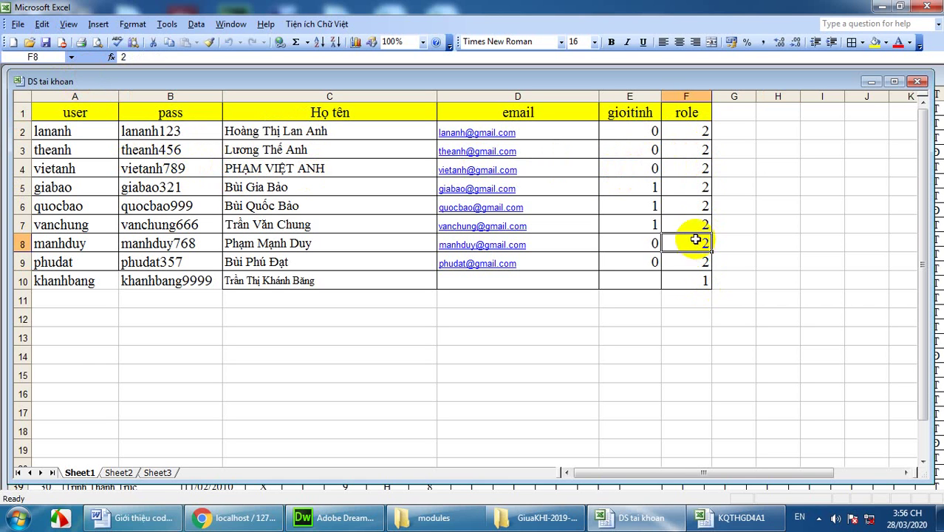
{"action": "left_click", "coordinate": [695, 224]}
{"action": "left_click", "coordinate": [694, 206]}
{"action": "left_click", "coordinate": [693, 188]}
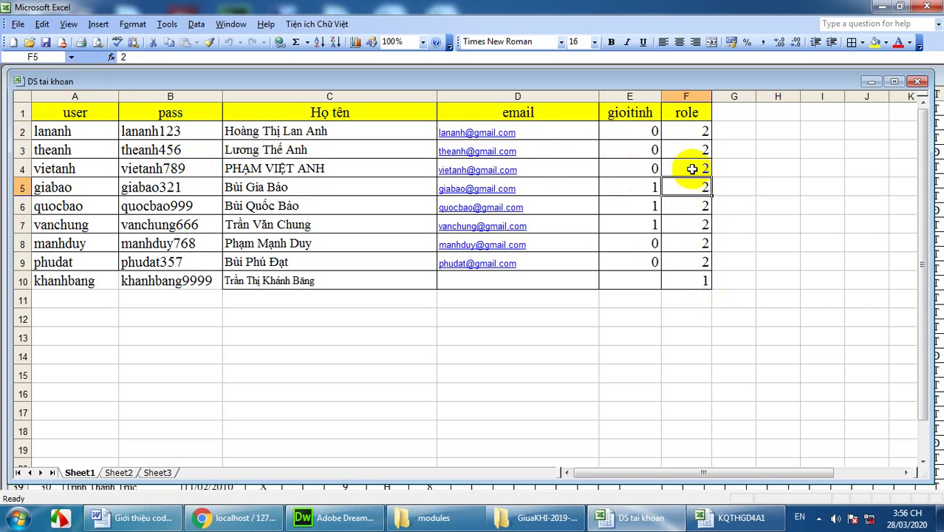
{"action": "left_click", "coordinate": [693, 169]}
{"action": "left_click", "coordinate": [689, 149]}
{"action": "left_click", "coordinate": [687, 131]}
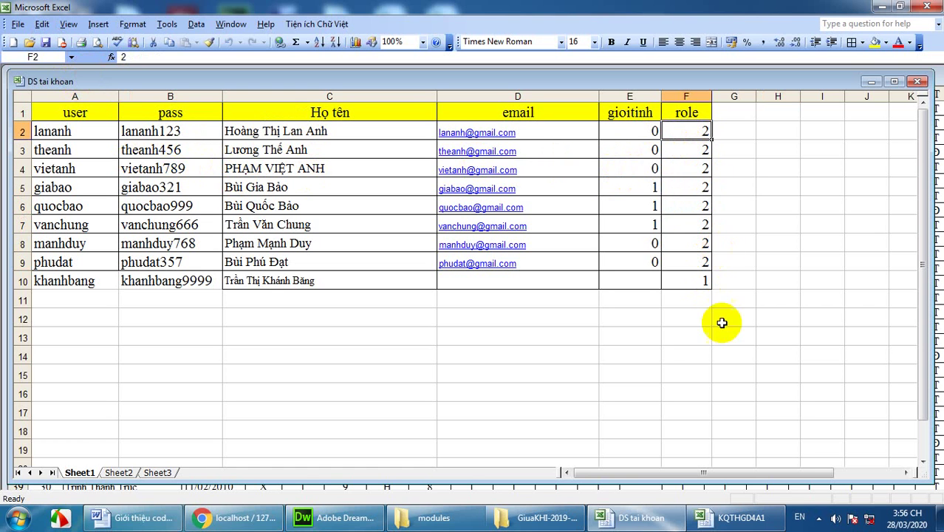
{"action": "left_click", "coordinate": [45, 42]}
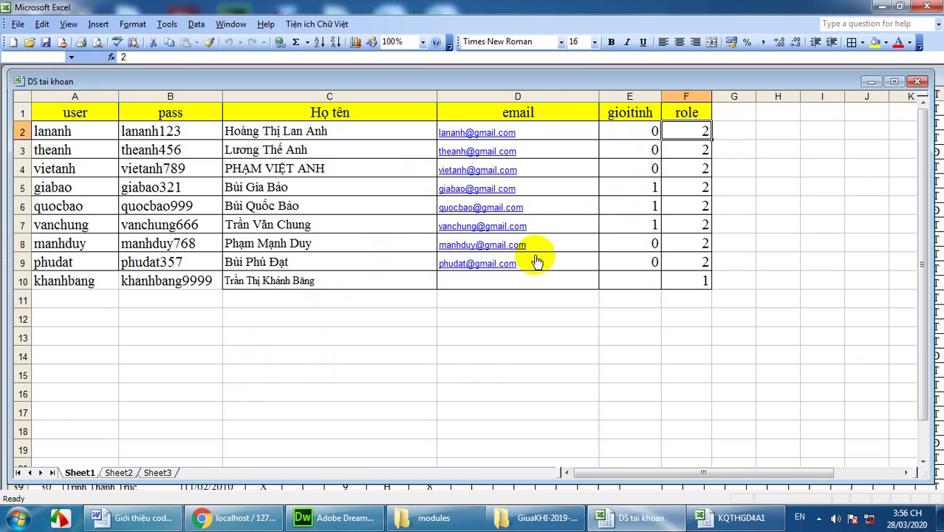
{"action": "left_click", "coordinate": [470, 282]}
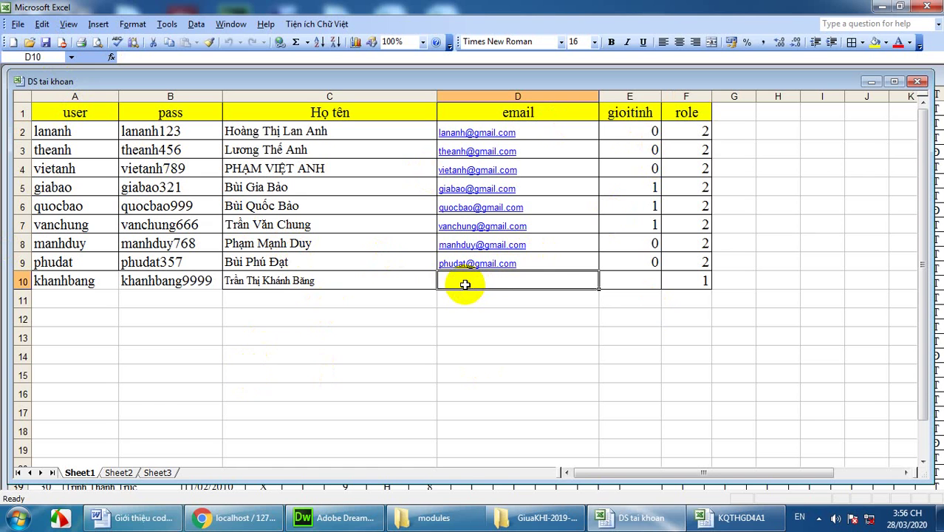
Step: Enter bbbbbb as the new account's email in D10 and close Excel
{"action": "type", "text": "bbbbbb"}
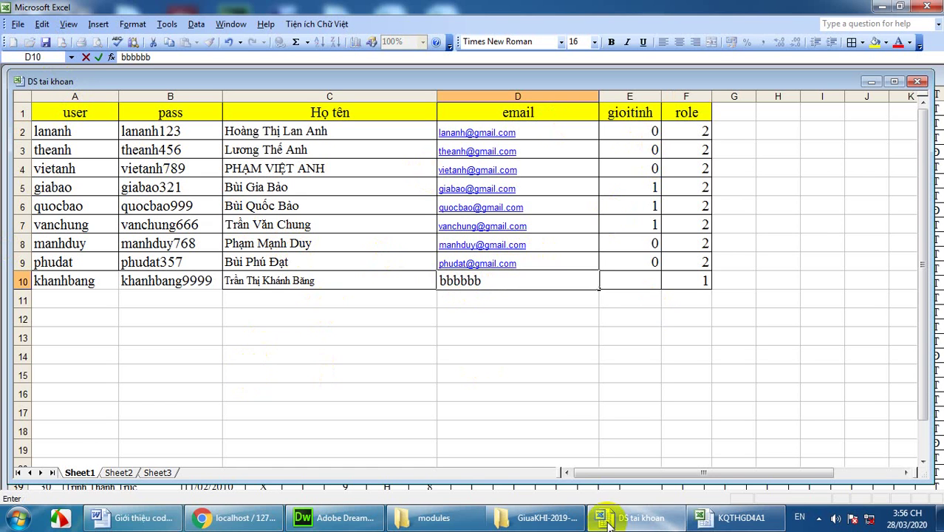
{"action": "left_click", "coordinate": [532, 400]}
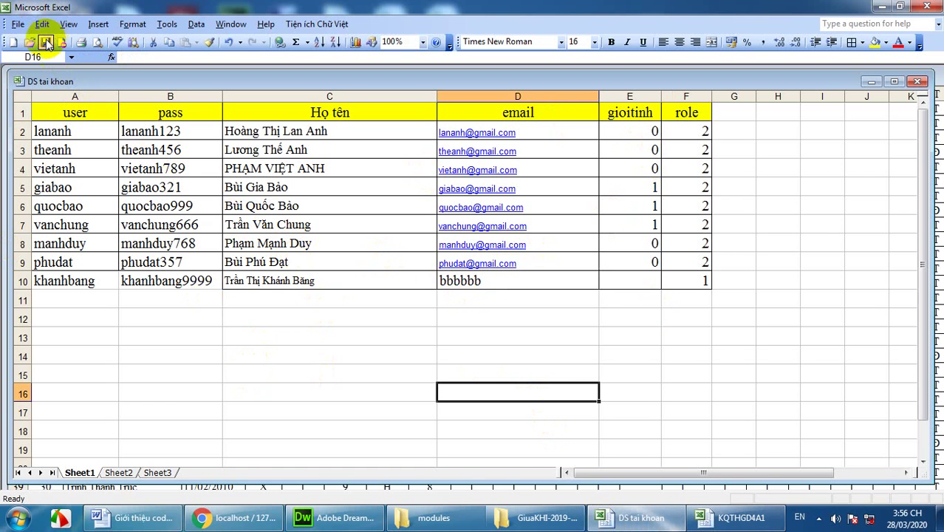
{"action": "left_click", "coordinate": [927, 9]}
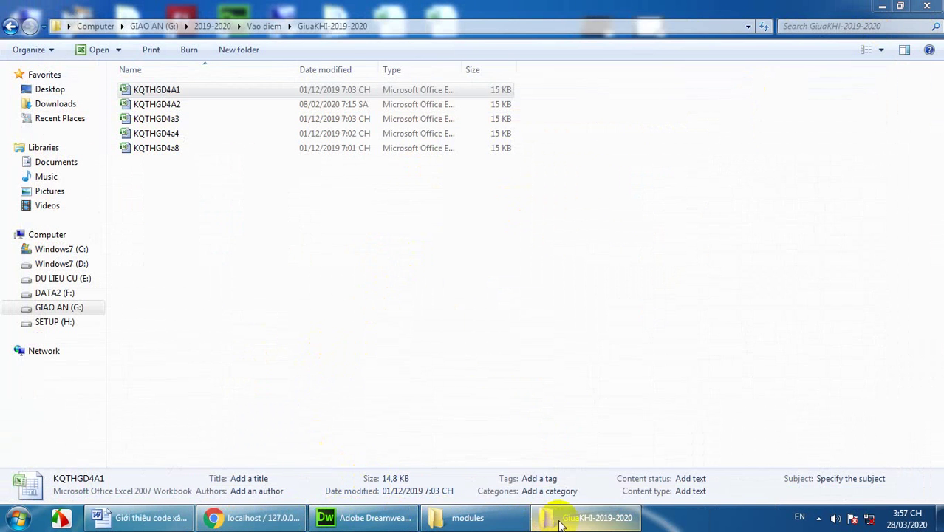
Step: Open importk.php from the qlnhan module folder in Dreamweaver via Windows Explorer
{"action": "left_click", "coordinate": [486, 521]}
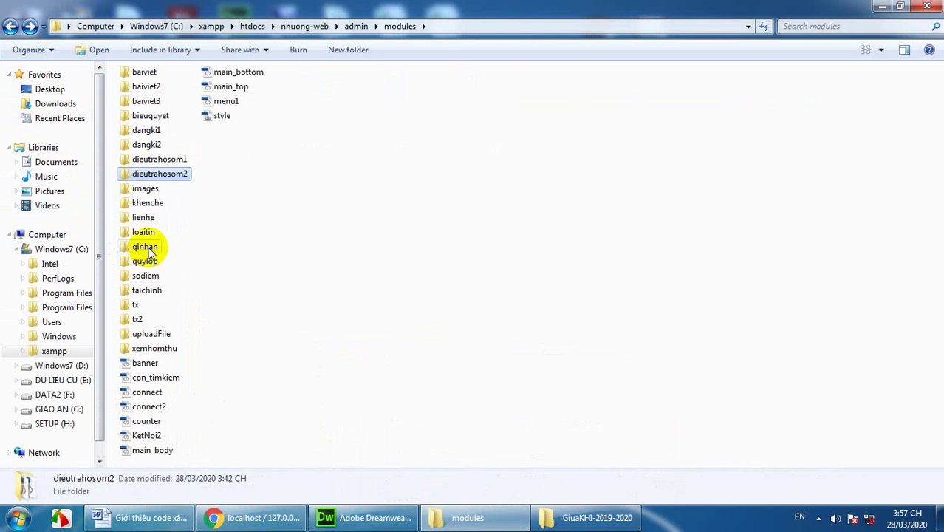
{"action": "double_click", "coordinate": [145, 246]}
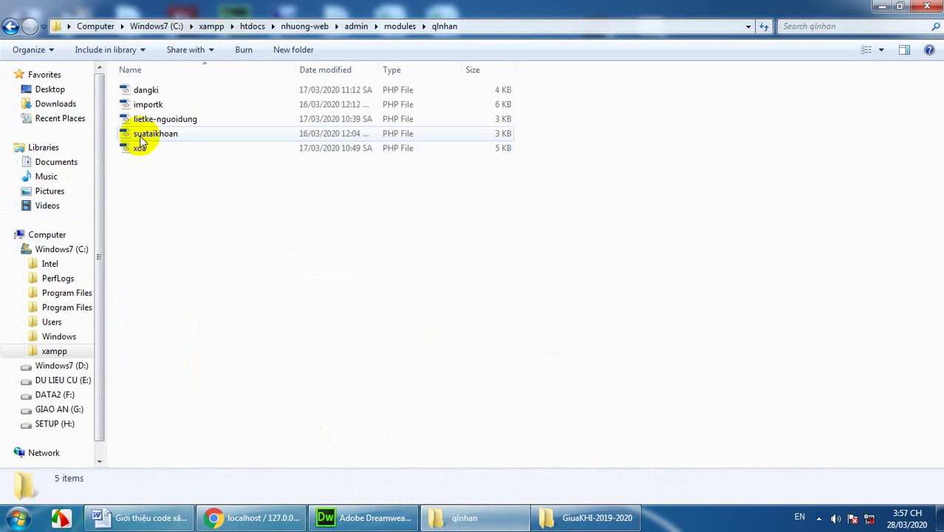
{"action": "left_click", "coordinate": [148, 104]}
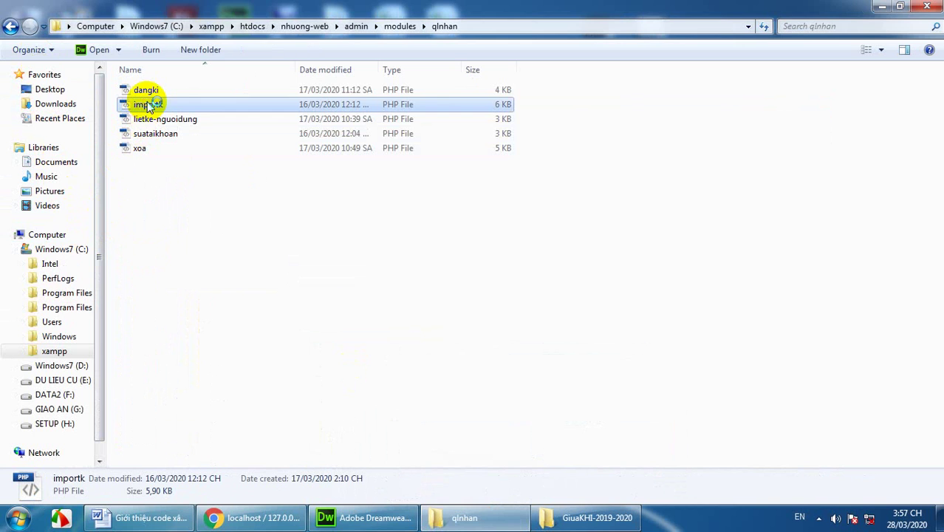
{"action": "double_click", "coordinate": [147, 104]}
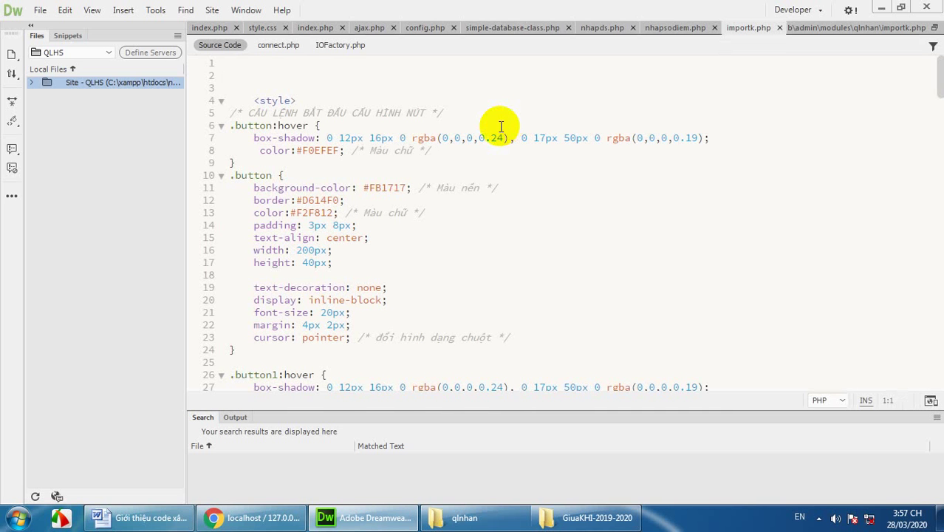
{"action": "left_click", "coordinate": [281, 88]}
{"action": "scroll", "coordinate": [281, 88], "scroll_direction": "down", "scroll_amount": 11}
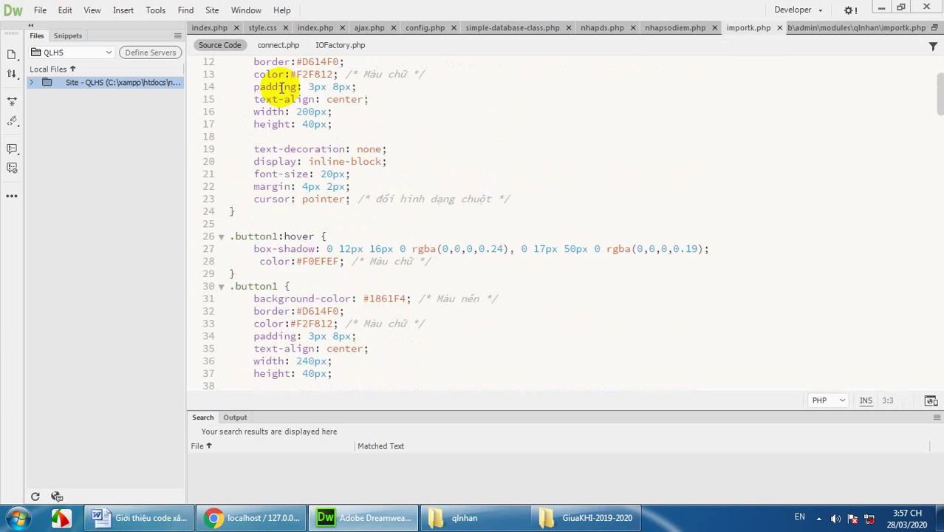
{"action": "scroll", "coordinate": [281, 88], "scroll_direction": "down", "scroll_amount": 6}
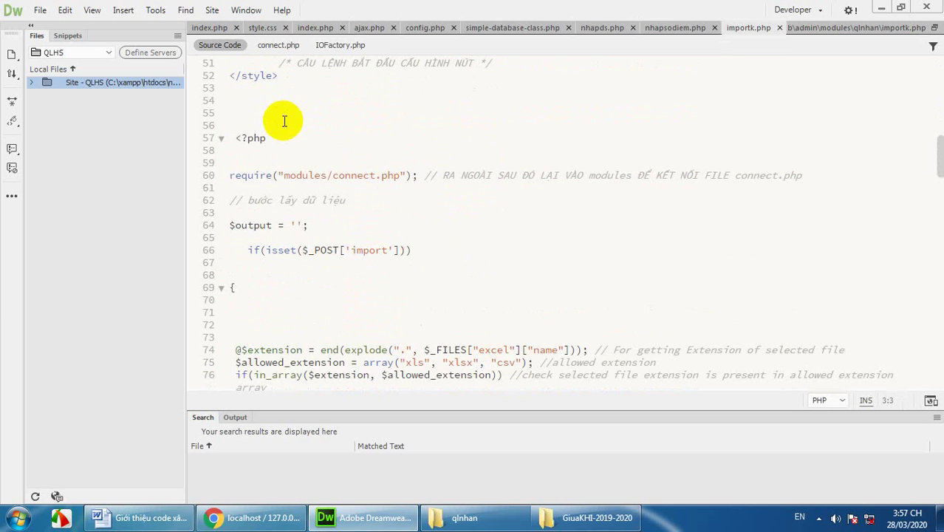
{"action": "scroll", "coordinate": [284, 121], "scroll_direction": "down", "scroll_amount": 7}
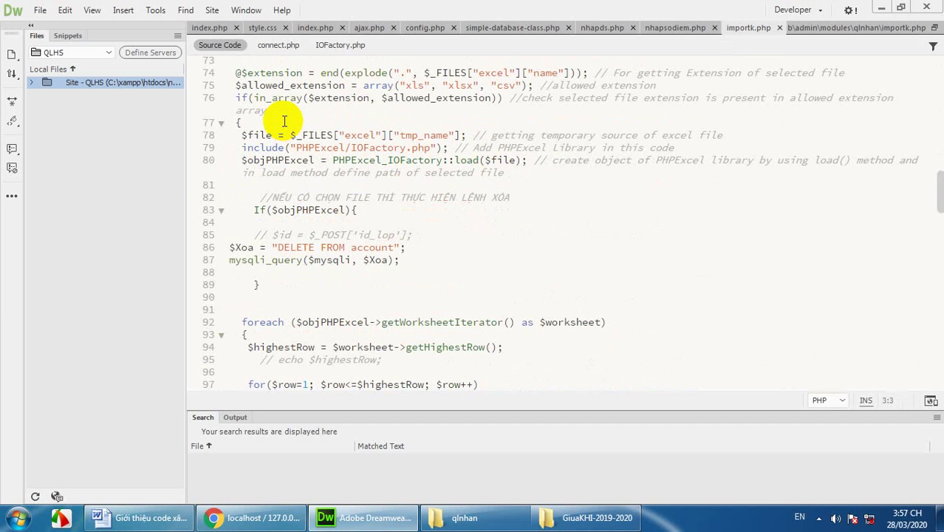
{"action": "scroll", "coordinate": [285, 121], "scroll_direction": "down", "scroll_amount": 2}
{"action": "scroll", "coordinate": [284, 121], "scroll_direction": "down", "scroll_amount": 2}
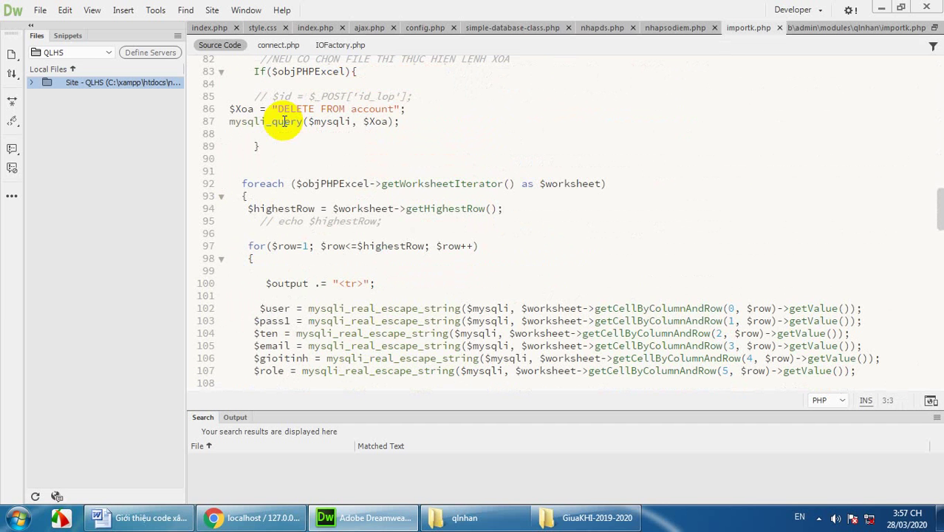
{"action": "scroll", "coordinate": [316, 130], "scroll_direction": "down", "scroll_amount": 2}
{"action": "scroll", "coordinate": [319, 138], "scroll_direction": "up", "scroll_amount": 7}
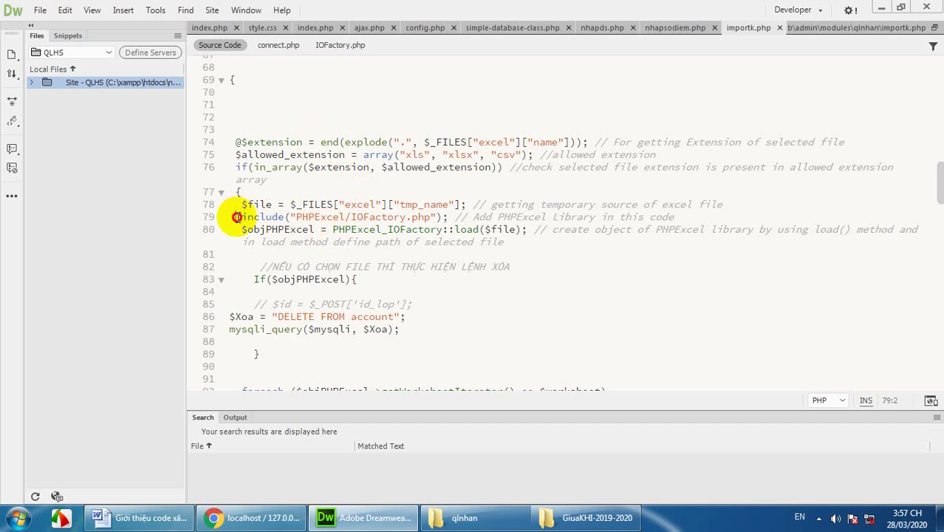
{"action": "left_click_drag", "start_coordinate": [236, 217], "coordinate": [447, 216]}
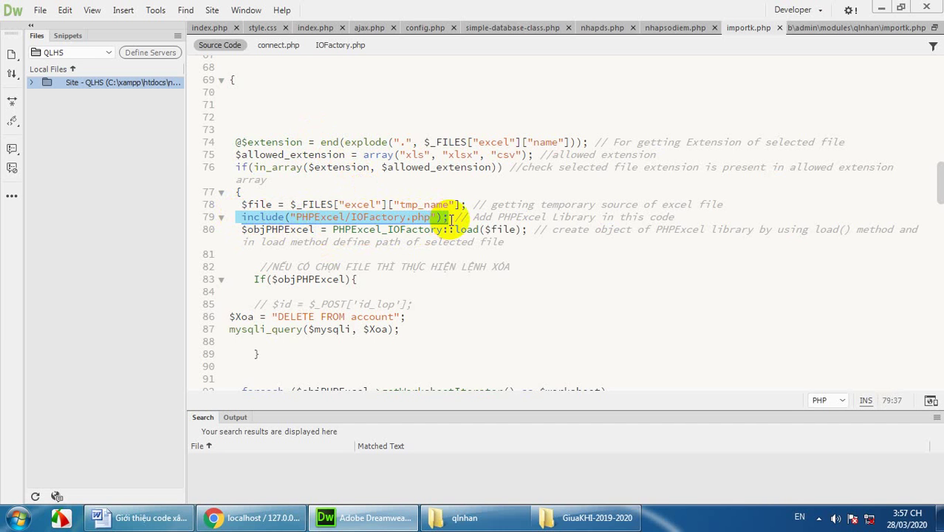
{"action": "scroll", "coordinate": [410, 267], "scroll_direction": "down", "scroll_amount": 4}
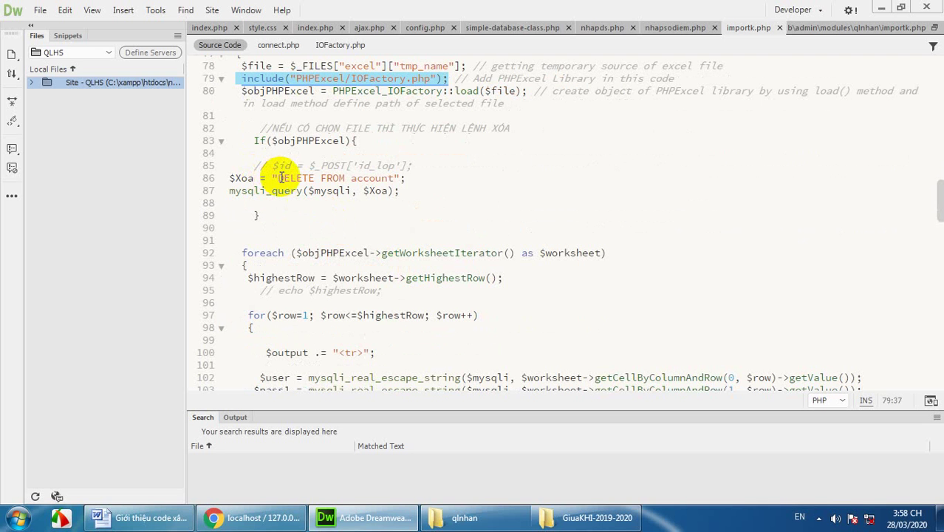
{"action": "left_click", "coordinate": [397, 178]}
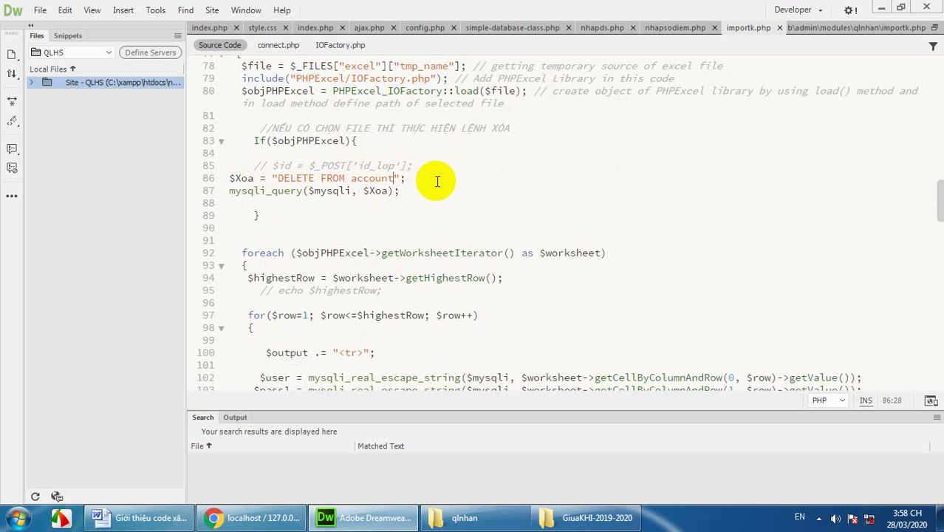
{"action": "scroll", "coordinate": [437, 181], "scroll_direction": "down", "scroll_amount": 4}
{"action": "scroll", "coordinate": [292, 188], "scroll_direction": "down", "scroll_amount": 1}
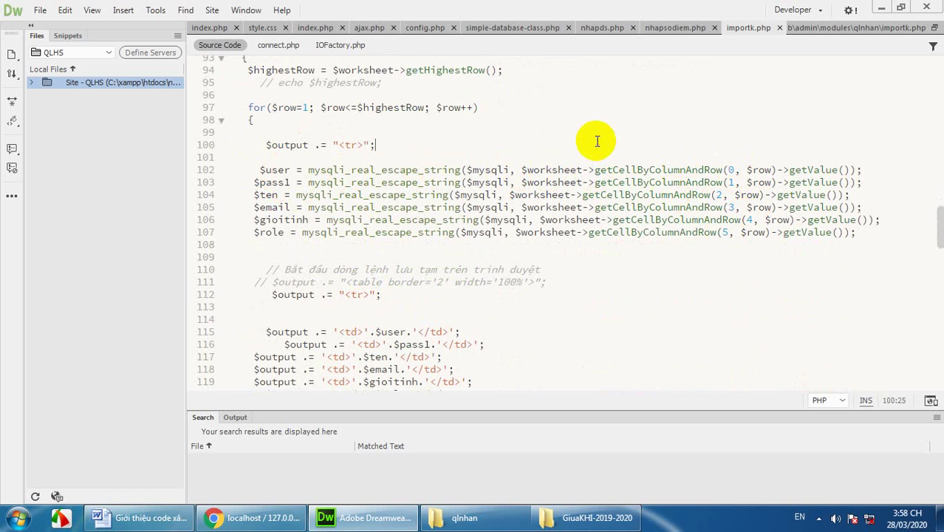
{"action": "scroll", "coordinate": [597, 141], "scroll_direction": "down", "scroll_amount": 4}
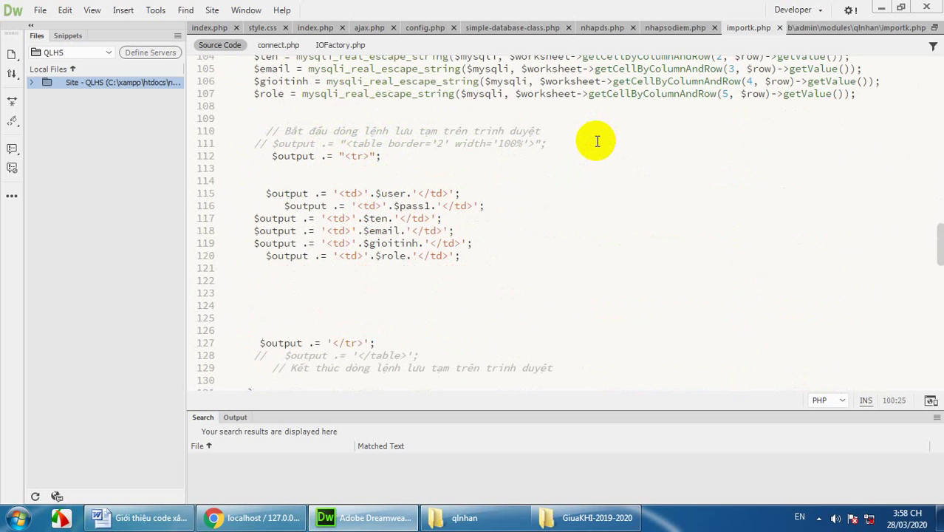
{"action": "scroll", "coordinate": [597, 141], "scroll_direction": "down", "scroll_amount": 2}
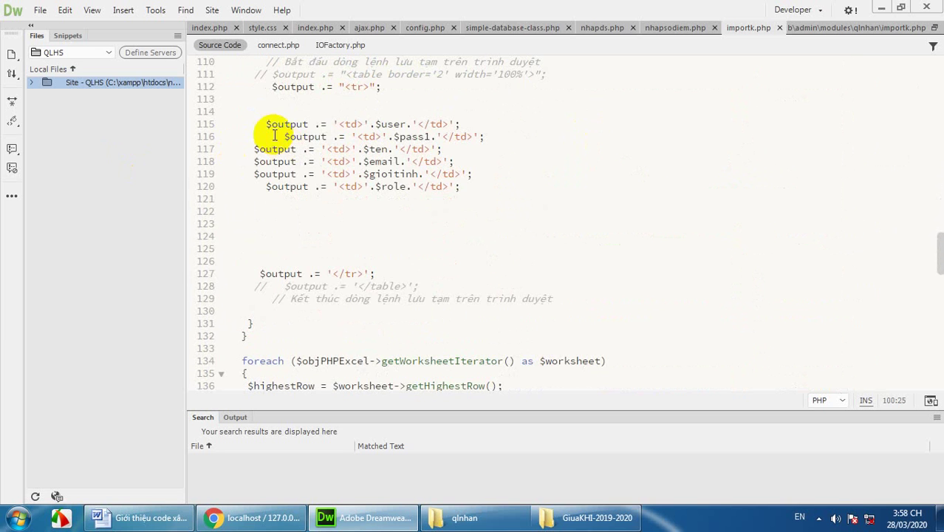
{"action": "left_click_drag", "start_coordinate": [254, 116], "coordinate": [482, 185]}
{"action": "scroll", "coordinate": [523, 162], "scroll_direction": "down", "scroll_amount": 2}
{"action": "scroll", "coordinate": [524, 162], "scroll_direction": "down", "scroll_amount": 4}
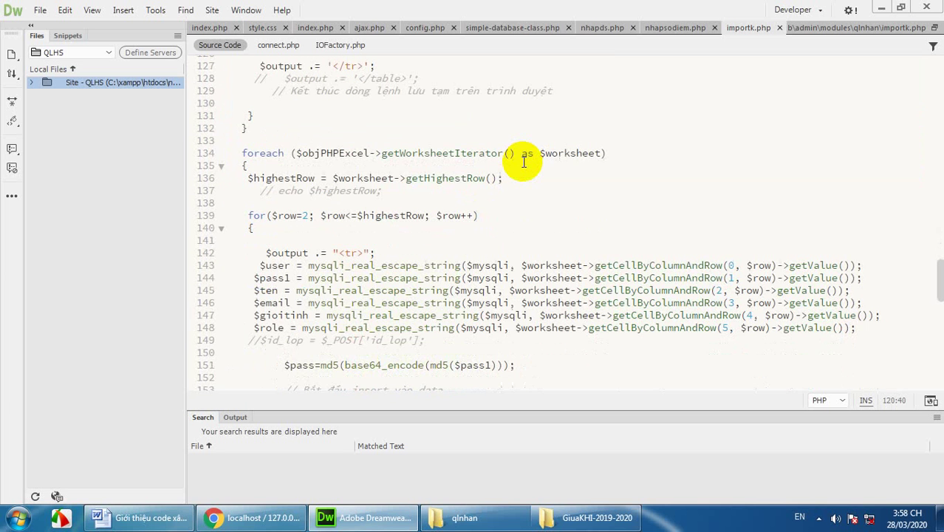
{"action": "scroll", "coordinate": [524, 162], "scroll_direction": "down", "scroll_amount": 2}
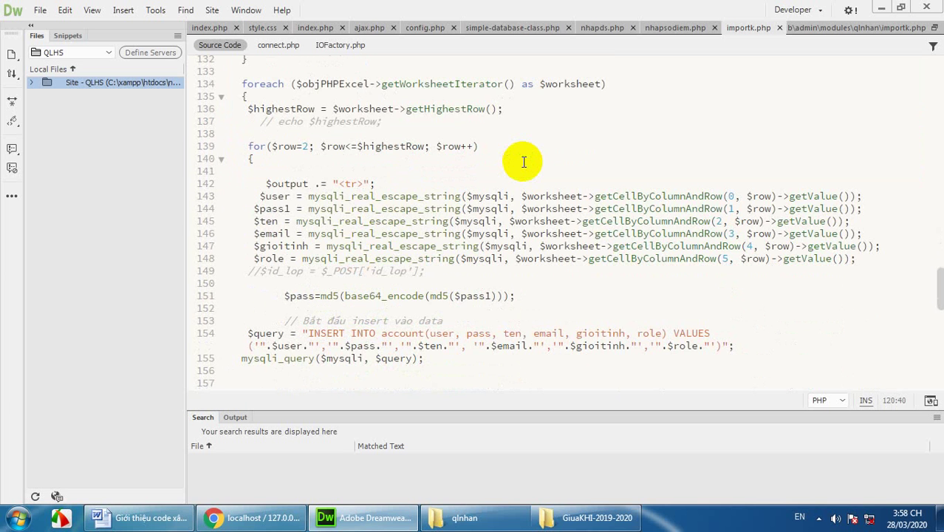
{"action": "scroll", "coordinate": [524, 161], "scroll_direction": "down", "scroll_amount": 2}
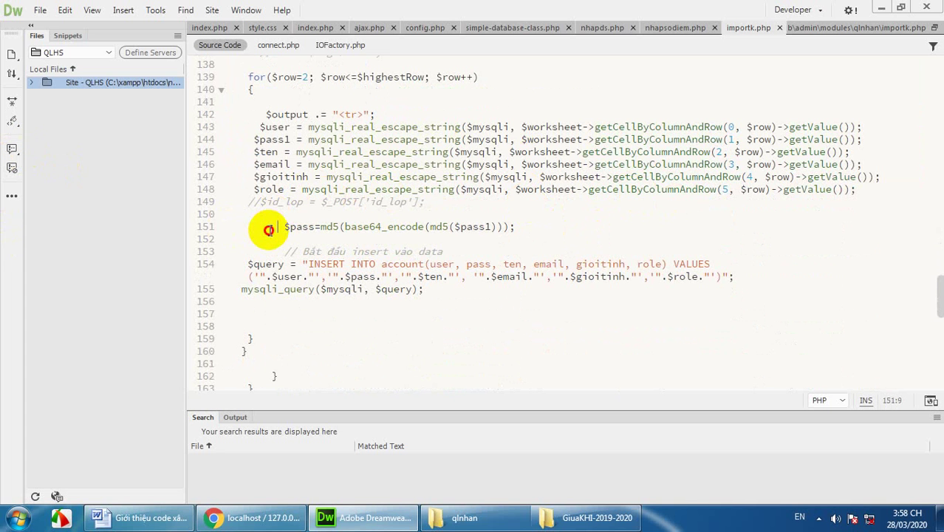
{"action": "left_click_drag", "start_coordinate": [269, 230], "coordinate": [520, 232]}
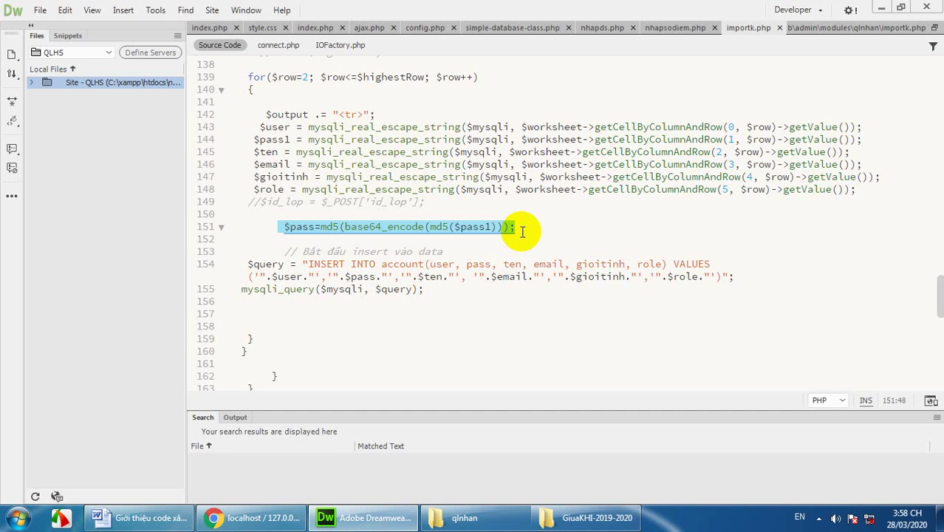
{"action": "left_click", "coordinate": [520, 232]}
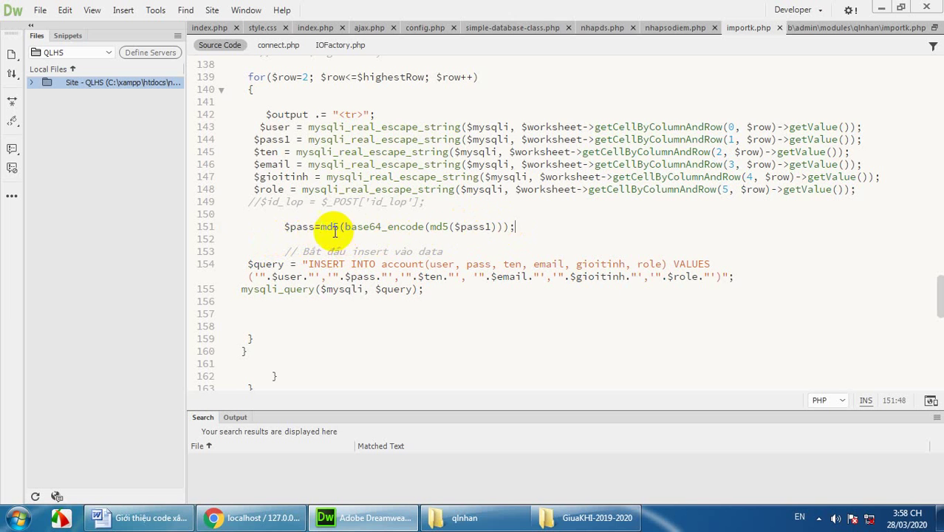
{"action": "left_click_drag", "start_coordinate": [268, 228], "coordinate": [512, 230]}
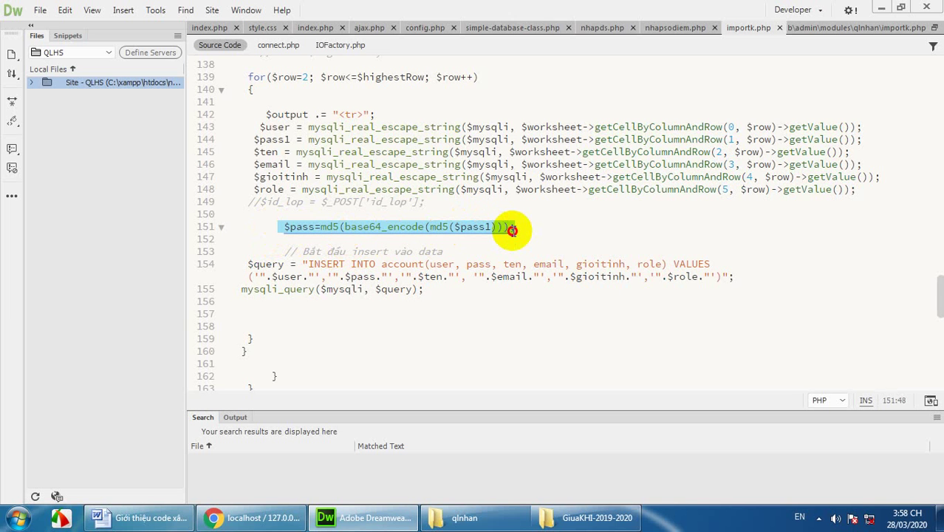
{"action": "left_click", "coordinate": [526, 229]}
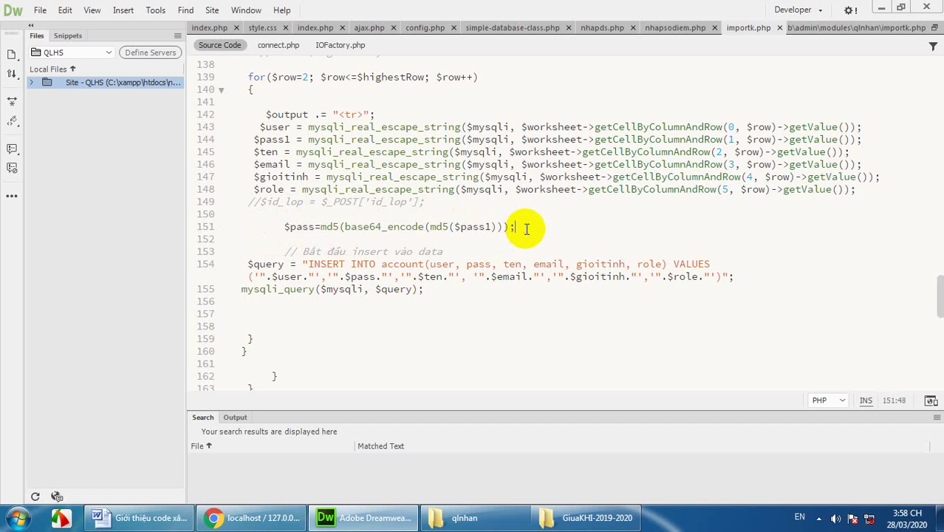
{"action": "scroll", "coordinate": [526, 229], "scroll_direction": "down", "scroll_amount": 2}
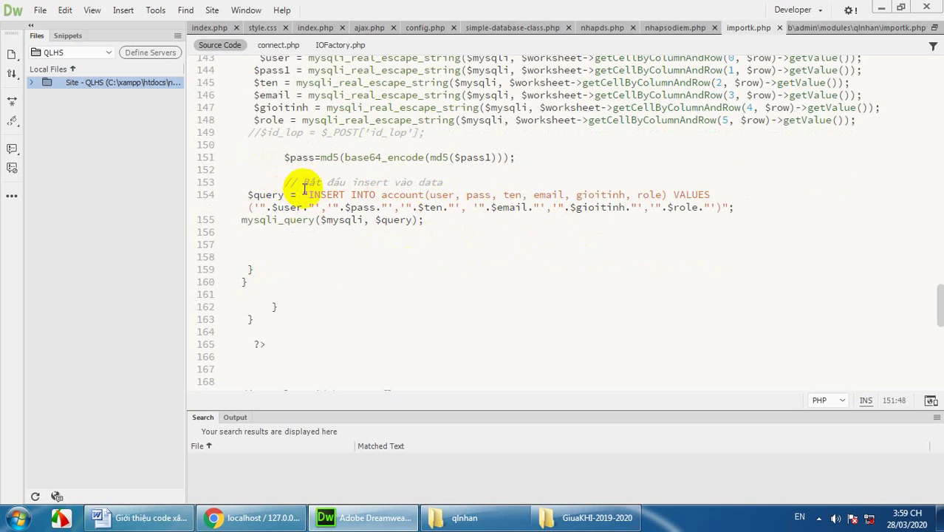
{"action": "scroll", "coordinate": [480, 236], "scroll_direction": "down", "scroll_amount": 5}
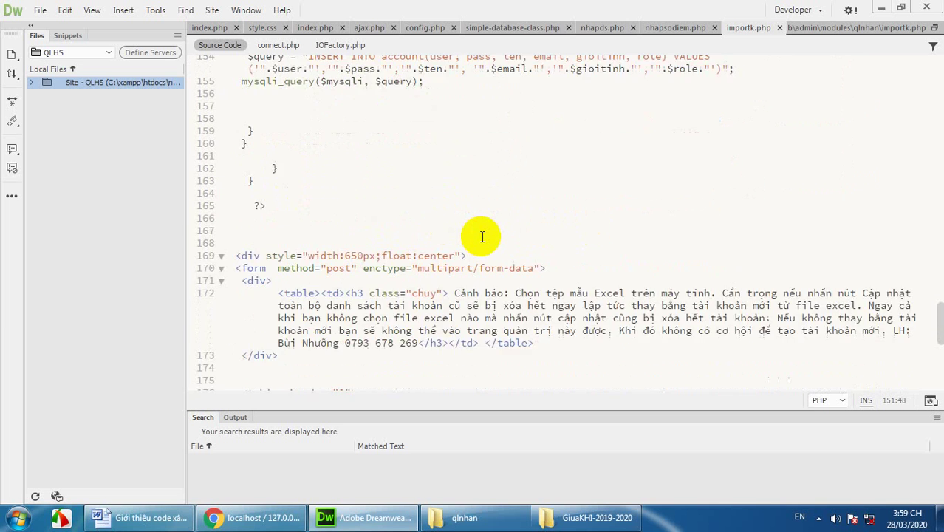
{"action": "scroll", "coordinate": [482, 236], "scroll_direction": "down", "scroll_amount": 5}
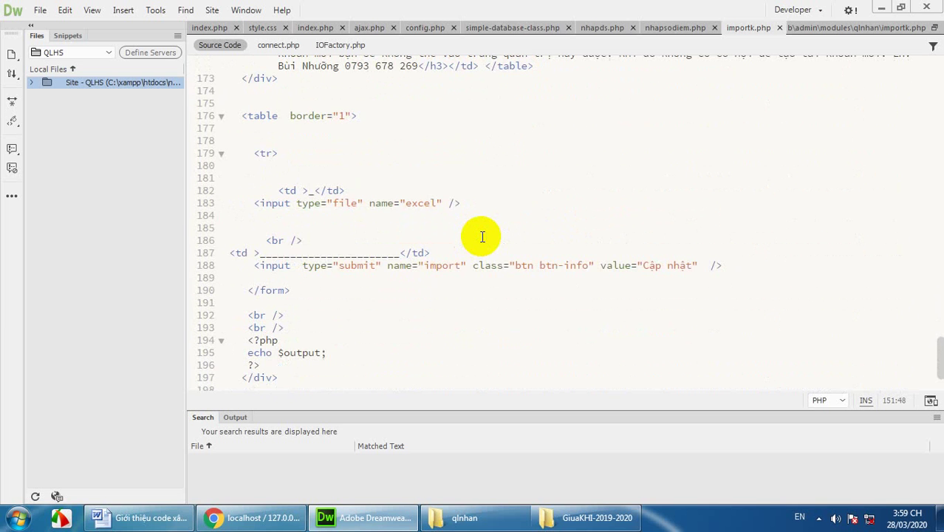
{"action": "scroll", "coordinate": [481, 237], "scroll_direction": "down", "scroll_amount": 2}
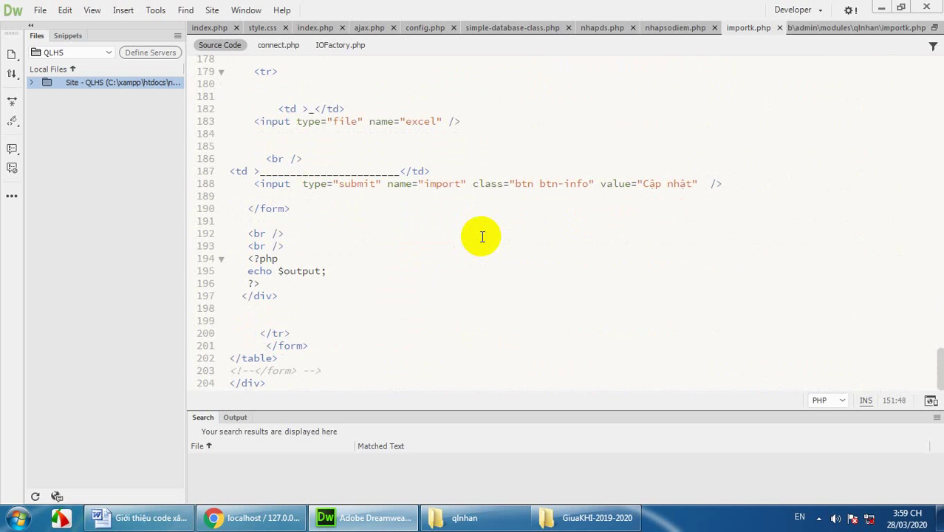
{"action": "scroll", "coordinate": [481, 237], "scroll_direction": "up", "scroll_amount": 4}
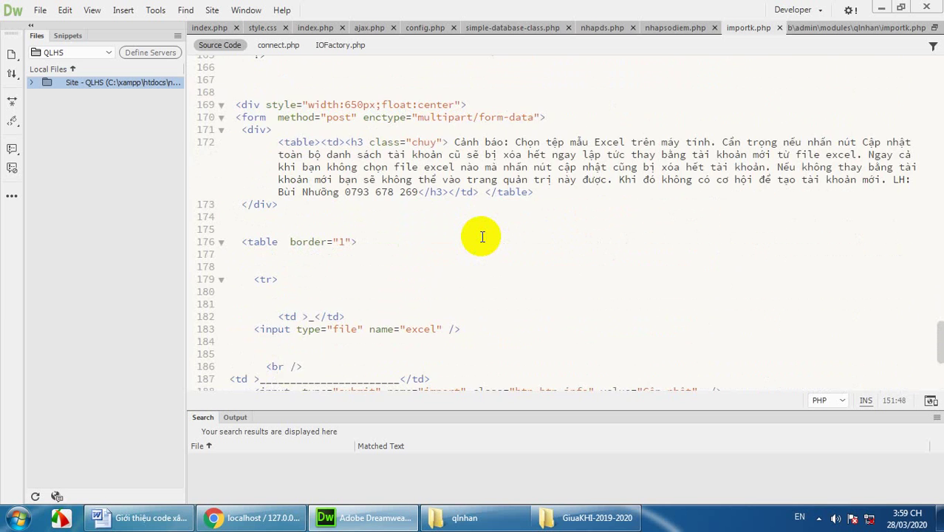
{"action": "scroll", "coordinate": [482, 236], "scroll_direction": "up", "scroll_amount": 16}
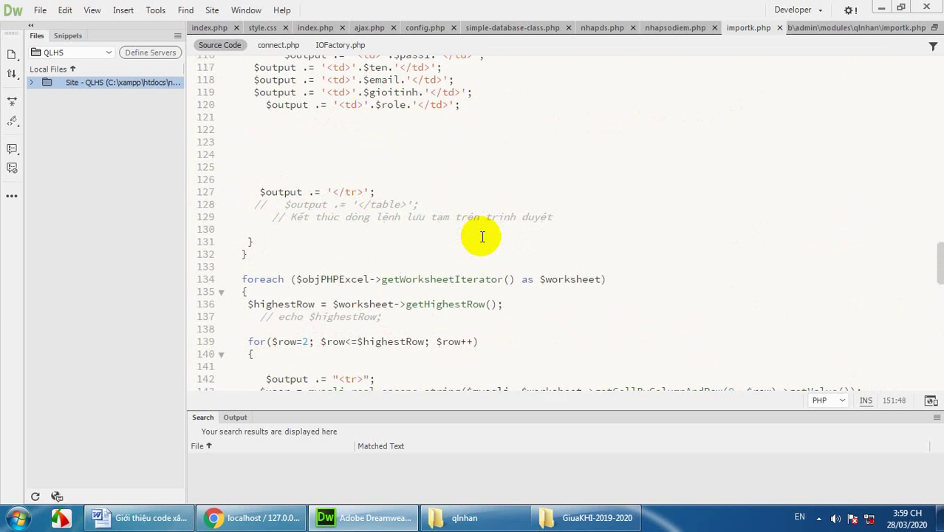
{"action": "scroll", "coordinate": [482, 236], "scroll_direction": "up", "scroll_amount": 20}
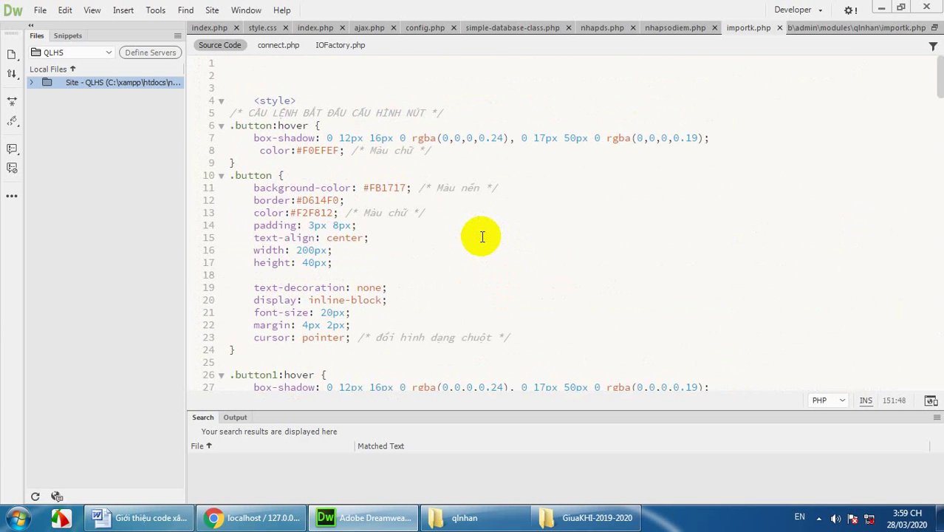
{"action": "scroll", "coordinate": [481, 237], "scroll_direction": "down", "scroll_amount": 2}
{"action": "scroll", "coordinate": [484, 237], "scroll_direction": "up", "scroll_amount": 2}
{"action": "scroll", "coordinate": [484, 236], "scroll_direction": "down", "scroll_amount": 20}
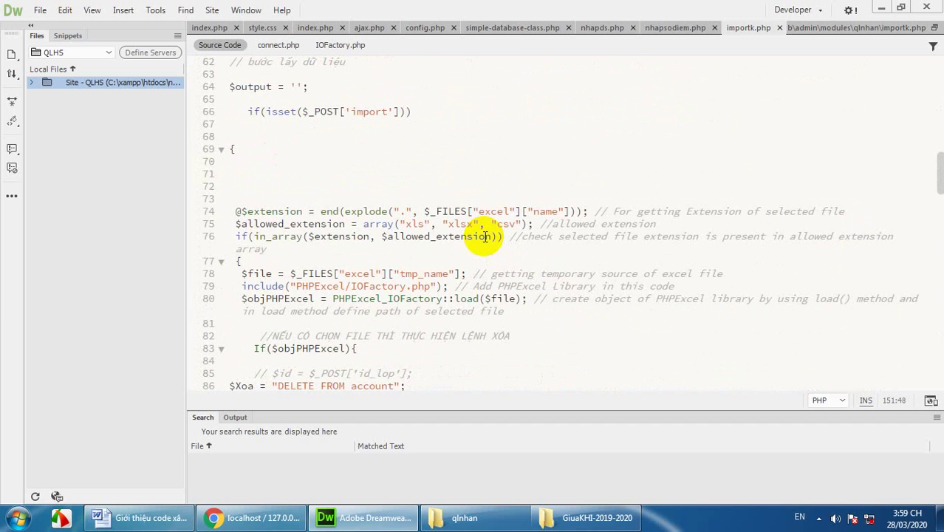
{"action": "scroll", "coordinate": [484, 236], "scroll_direction": "down", "scroll_amount": 12}
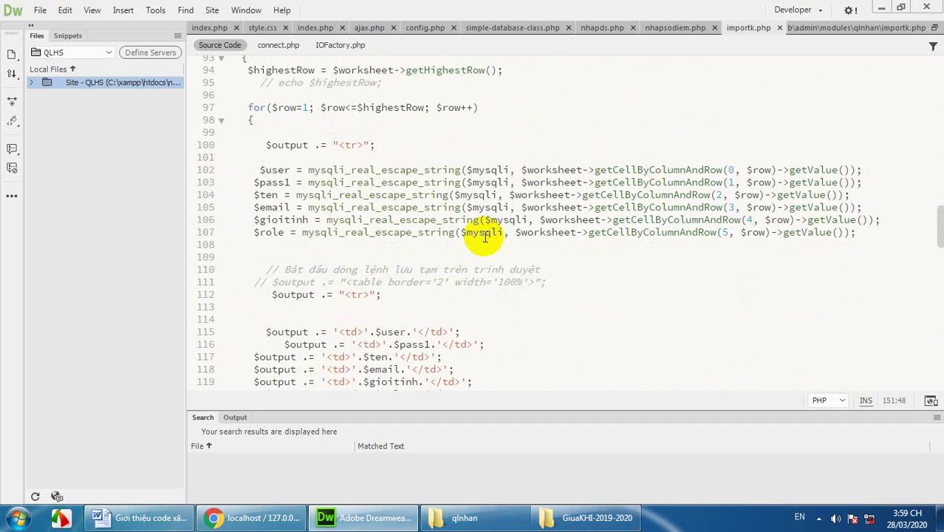
{"action": "scroll", "coordinate": [485, 236], "scroll_direction": "down", "scroll_amount": 4}
{"action": "scroll", "coordinate": [485, 236], "scroll_direction": "down", "scroll_amount": 15}
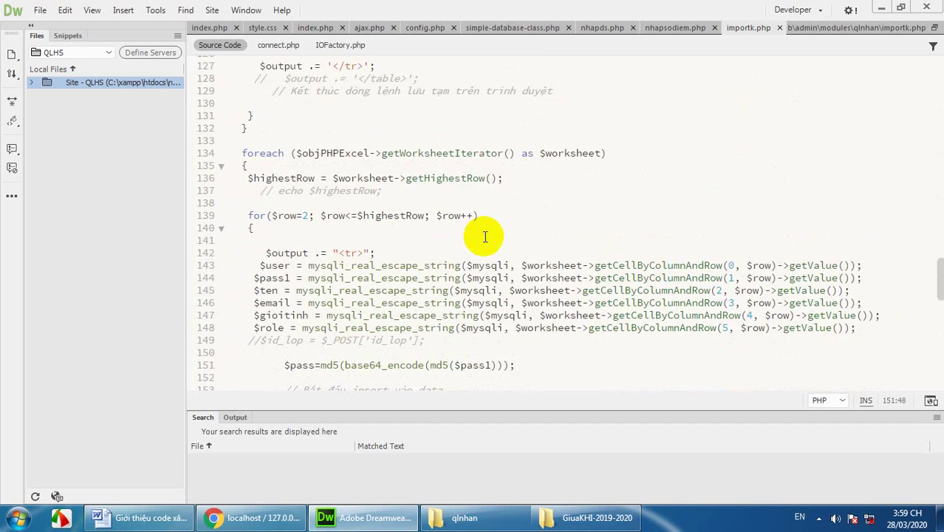
{"action": "scroll", "coordinate": [484, 236], "scroll_direction": "down", "scroll_amount": 8}
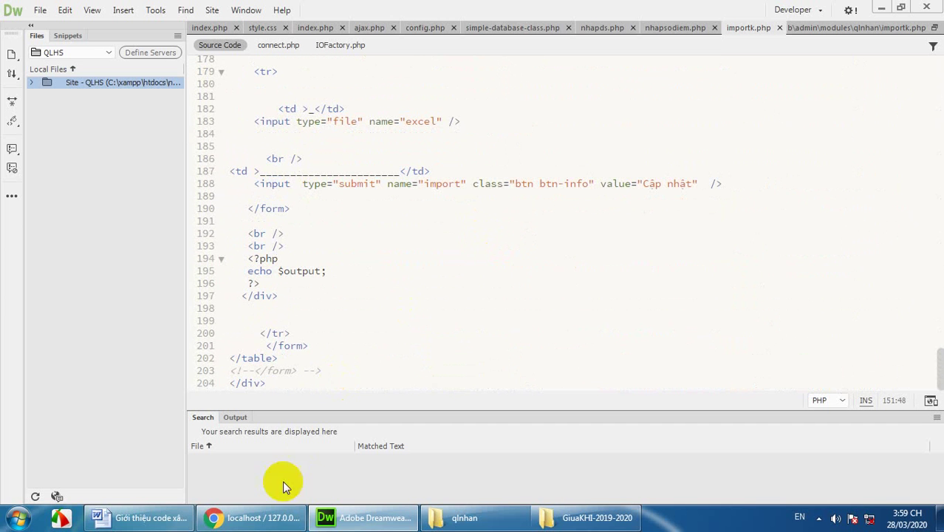
Step: Check that phpMyAdmin's account table has one row, then switch to the 'Quản trị nội dung' tab
{"action": "left_click", "coordinate": [272, 519]}
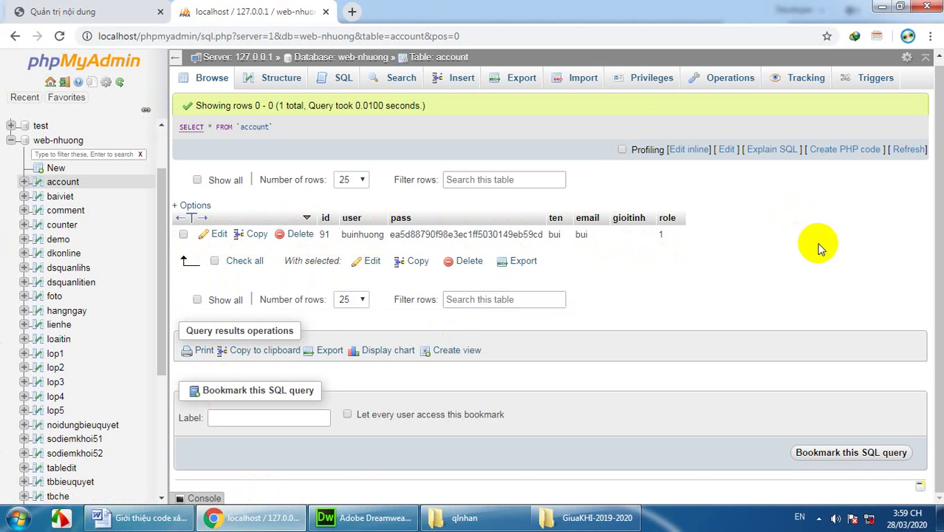
{"action": "scroll", "coordinate": [817, 248], "scroll_direction": "up", "scroll_amount": 1}
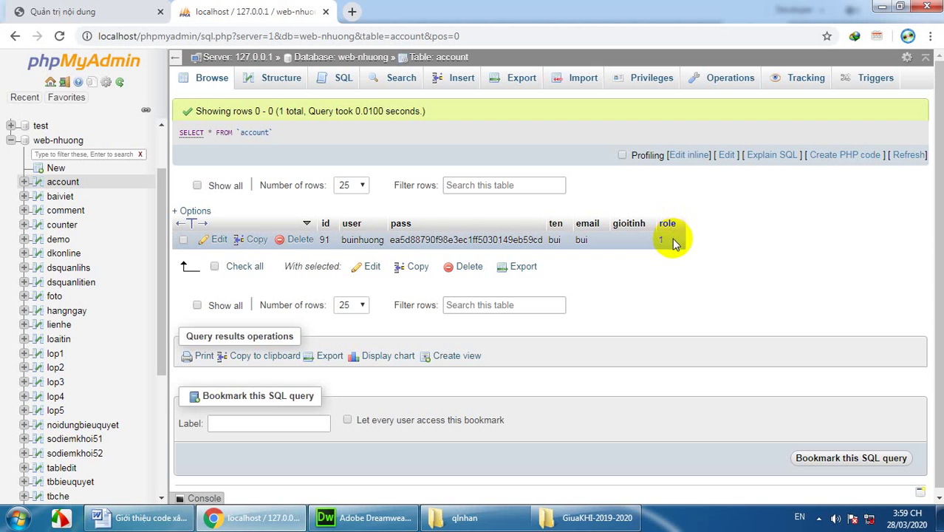
{"action": "left_click", "coordinate": [100, 15]}
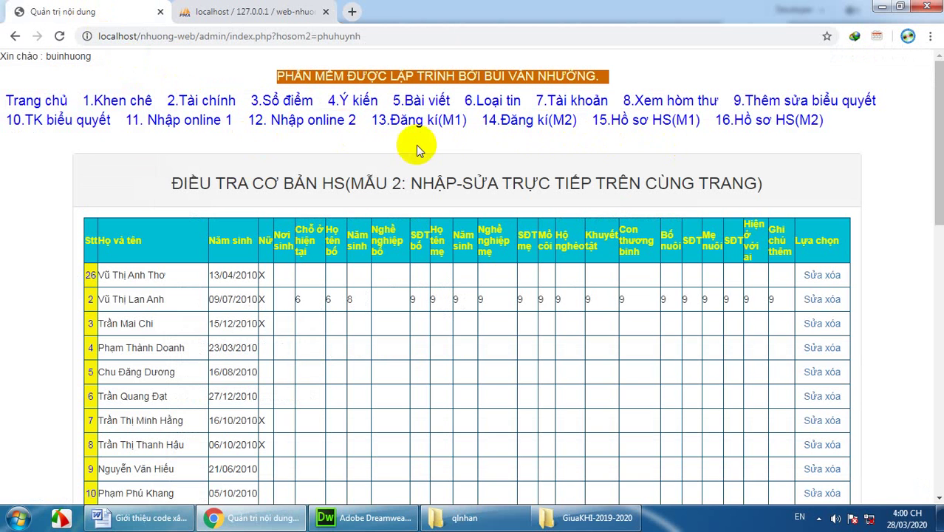
Step: Open the '7.Tài khoản' account page and review its single account, id 91
{"action": "left_click", "coordinate": [573, 100]}
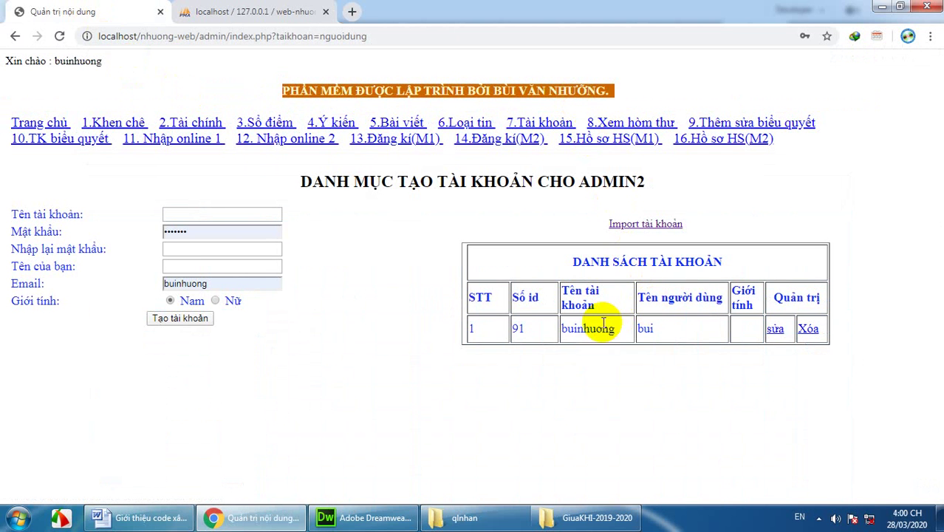
{"action": "mouse_move", "coordinate": [569, 326]}
{"action": "left_mouse_down"}
{"action": "mouse_move", "coordinate": [643, 325]}
{"action": "mouse_move", "coordinate": [573, 343]}
{"action": "left_mouse_up"}
{"action": "left_click", "coordinate": [543, 333]}
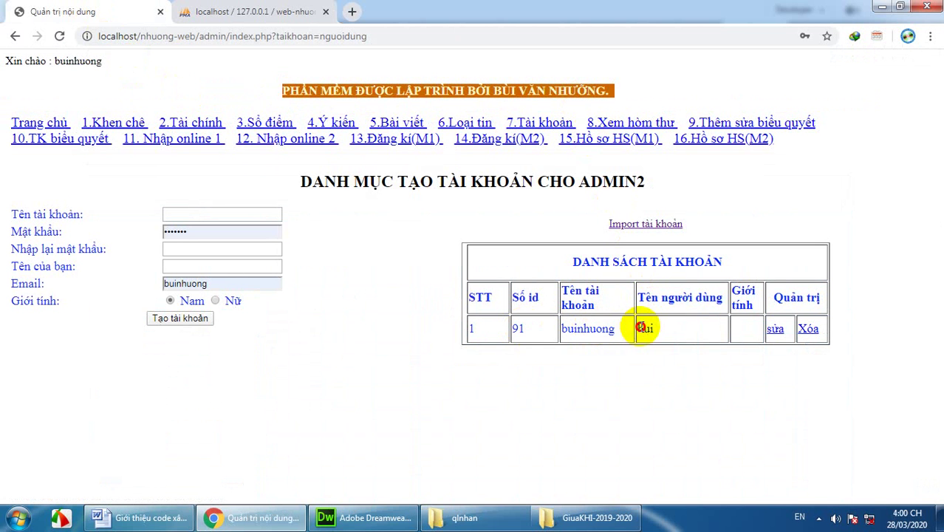
{"action": "double_click", "coordinate": [640, 327]}
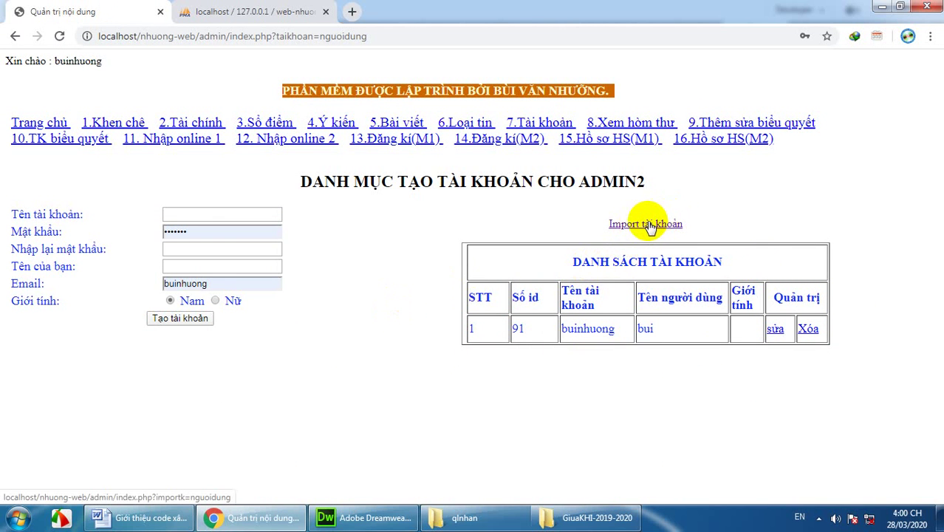
Step: Open the 'Import tài khoản' page and browse the file picker to the Desktop
{"action": "left_click", "coordinate": [648, 225]}
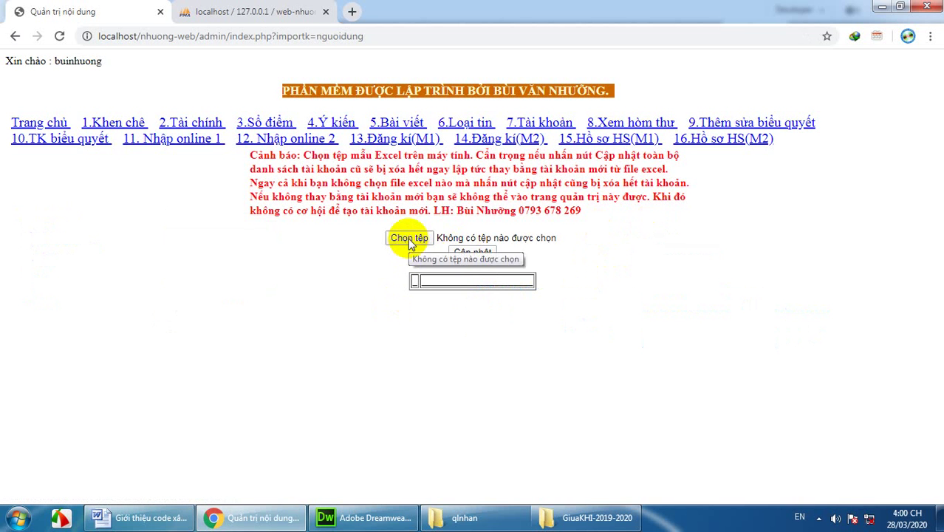
{"action": "left_click", "coordinate": [411, 244]}
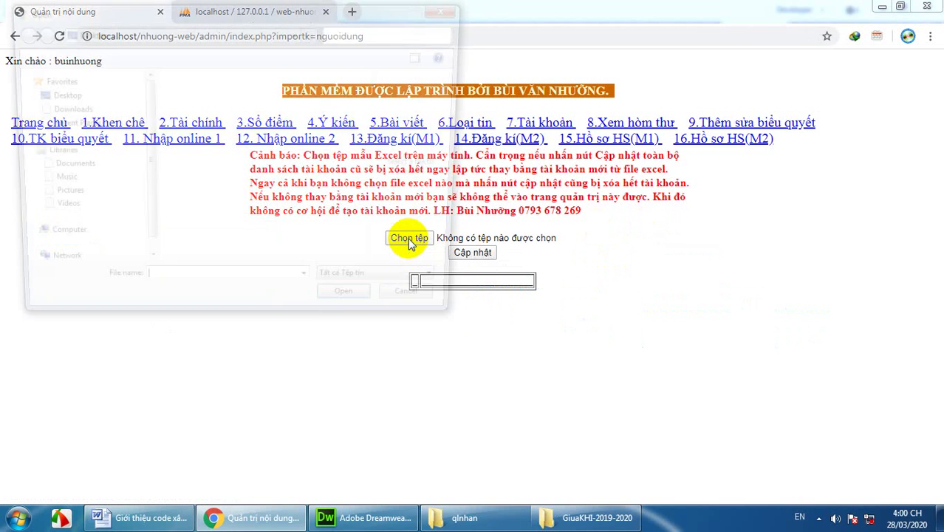
{"action": "left_click", "coordinate": [41, 101]}
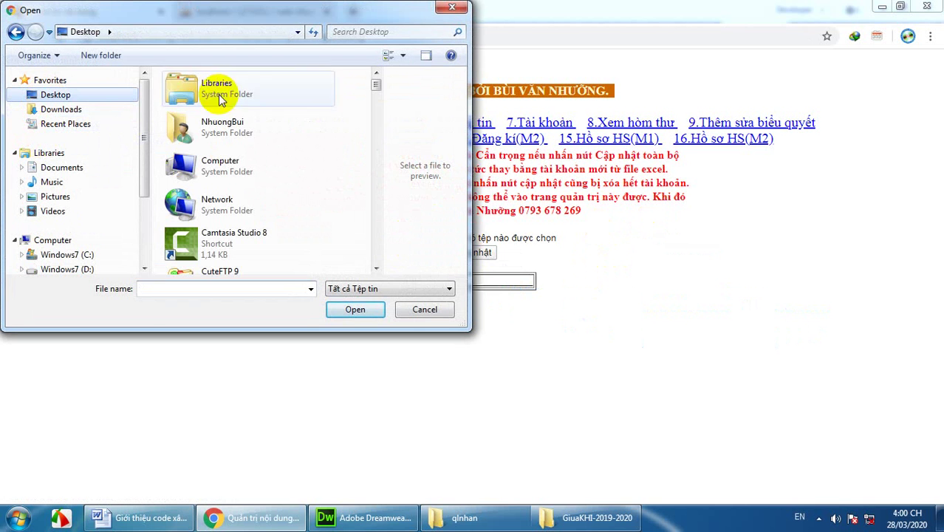
Step: Choose the 'DS tai khoan' workbook instead of 4a248 and confirm it for upload
{"action": "left_click_drag", "start_coordinate": [377, 87], "coordinate": [381, 140]}
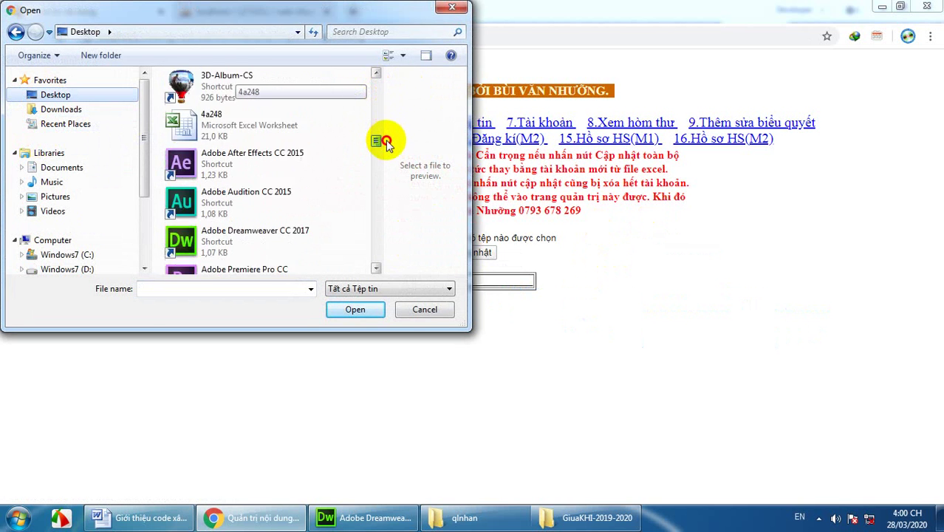
{"action": "left_click", "coordinate": [214, 92]}
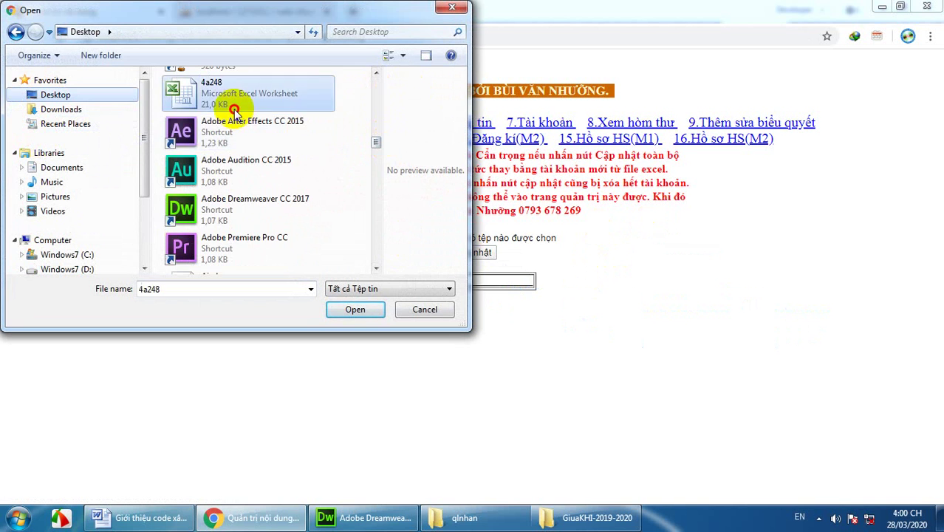
{"action": "scroll", "coordinate": [235, 114], "scroll_direction": "up", "scroll_amount": 3}
{"action": "scroll", "coordinate": [235, 115], "scroll_direction": "down", "scroll_amount": 6}
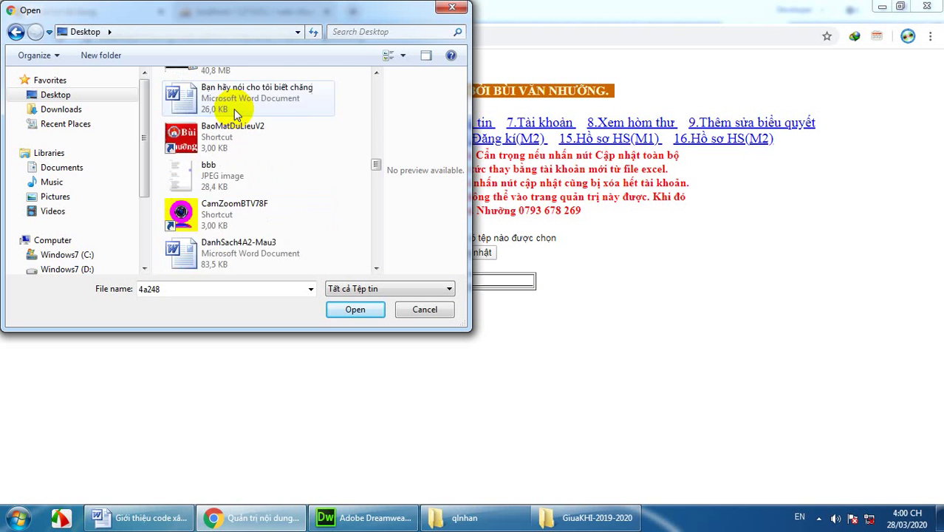
{"action": "scroll", "coordinate": [235, 115], "scroll_direction": "down", "scroll_amount": 3}
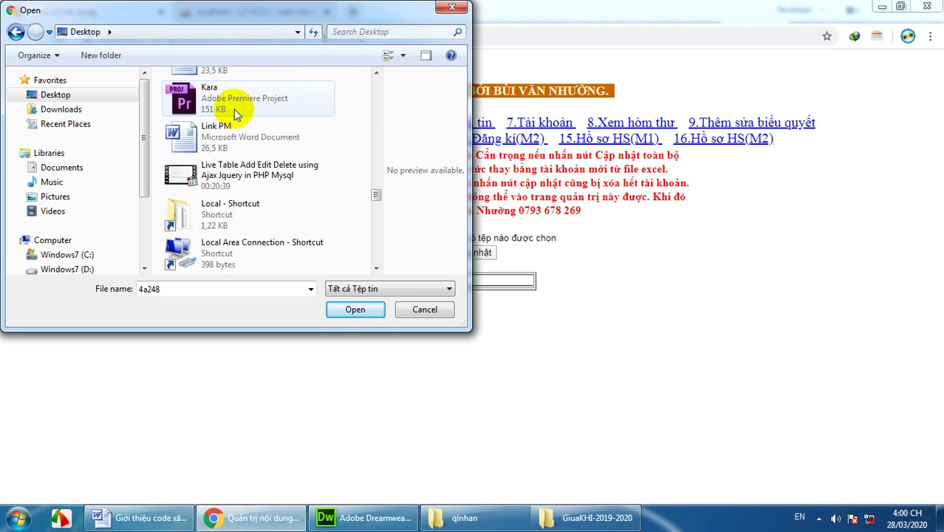
{"action": "scroll", "coordinate": [235, 114], "scroll_direction": "down", "scroll_amount": 9}
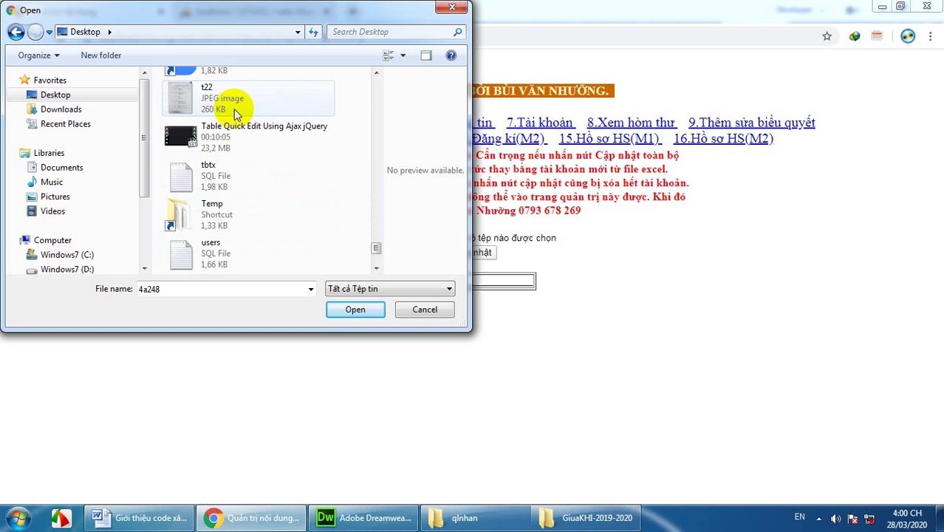
{"action": "scroll", "coordinate": [235, 109], "scroll_direction": "down", "scroll_amount": 1}
{"action": "scroll", "coordinate": [234, 109], "scroll_direction": "up", "scroll_amount": 6}
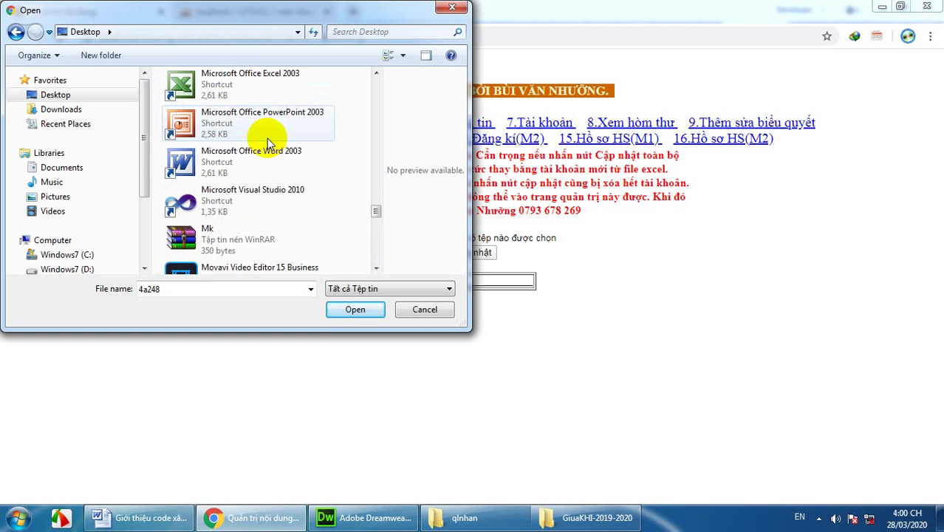
{"action": "scroll", "coordinate": [267, 138], "scroll_direction": "up", "scroll_amount": 6}
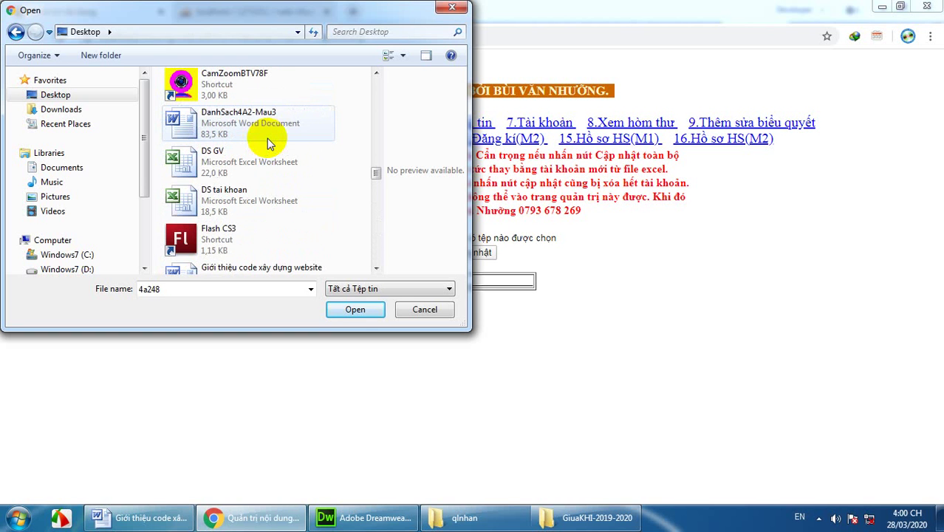
{"action": "left_click", "coordinate": [225, 198]}
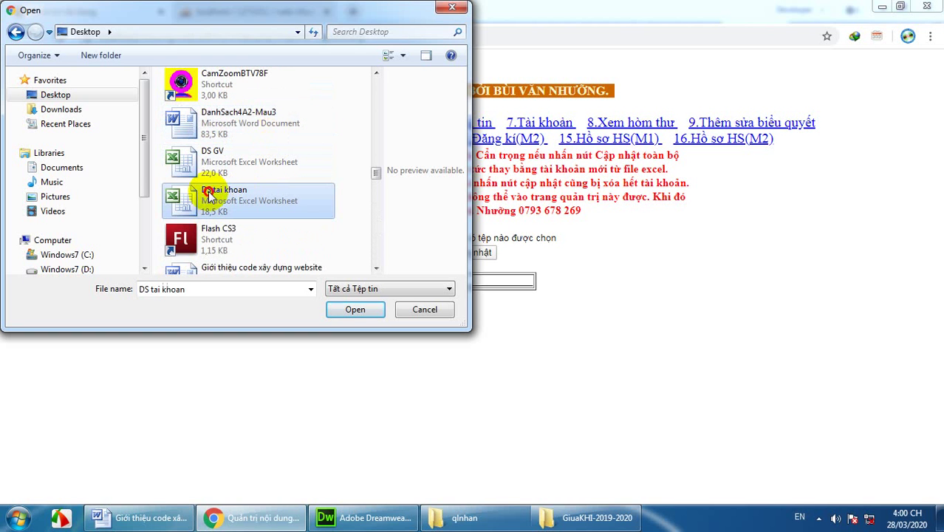
{"action": "left_click", "coordinate": [356, 308]}
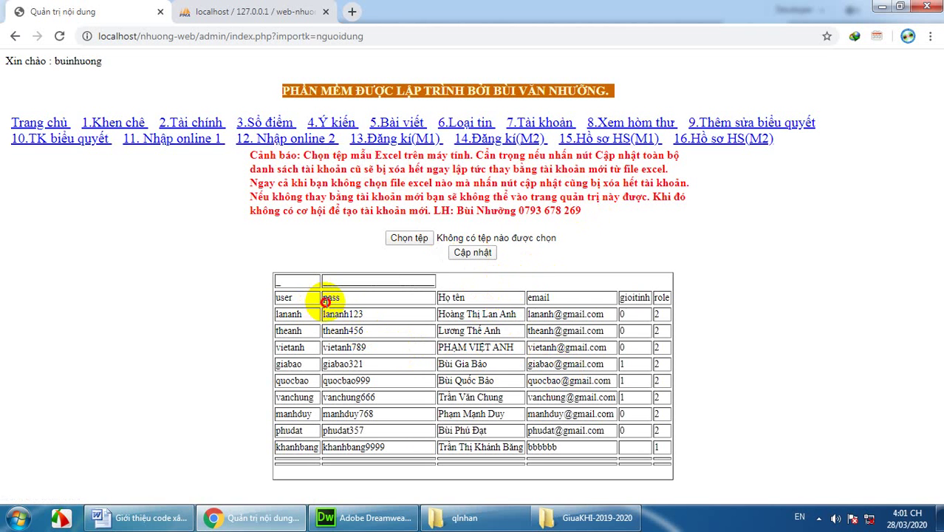
Step: Check the nine imported rows in the preview table and return to the '7.Tài khoản' list
{"action": "left_click_drag", "start_coordinate": [325, 301], "coordinate": [546, 432]}
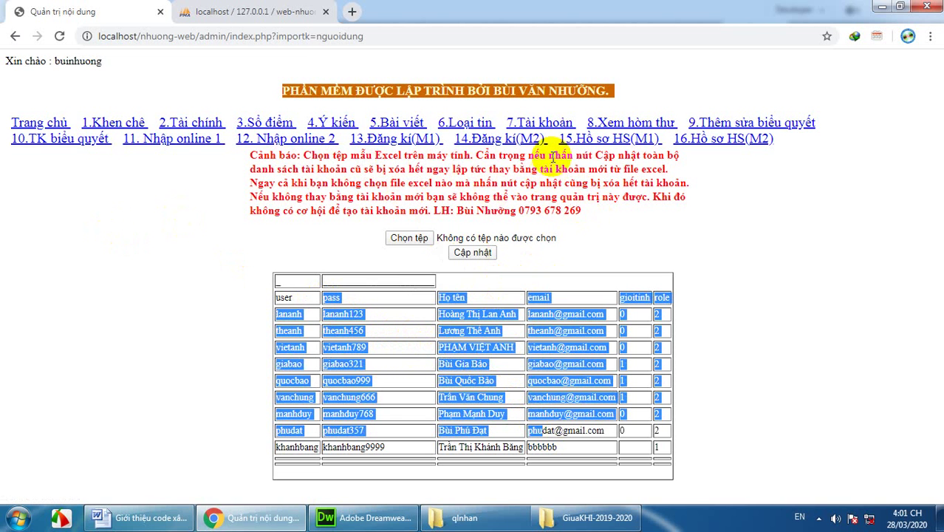
{"action": "left_click", "coordinate": [550, 122]}
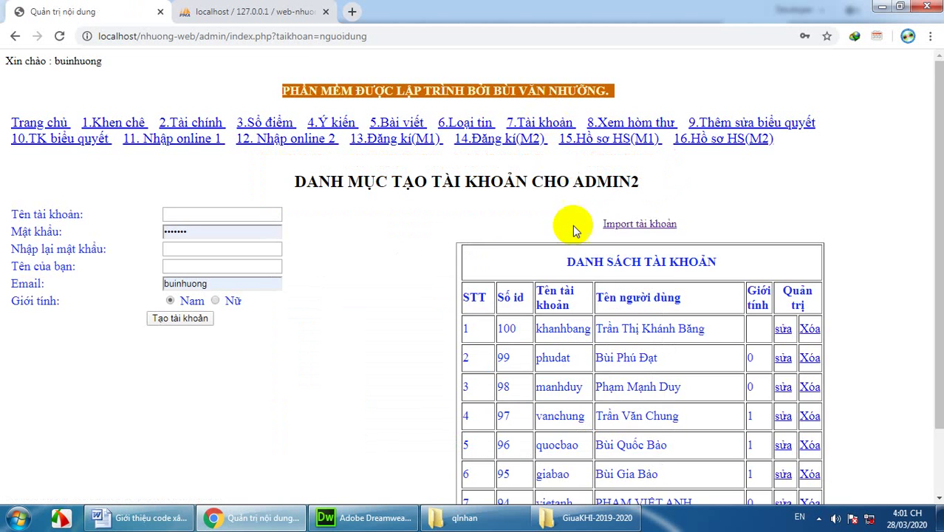
Step: Review accounts 1–9 in the admin list, then return to the phpMyAdmin tab
{"action": "scroll", "coordinate": [584, 251], "scroll_direction": "down", "scroll_amount": 1}
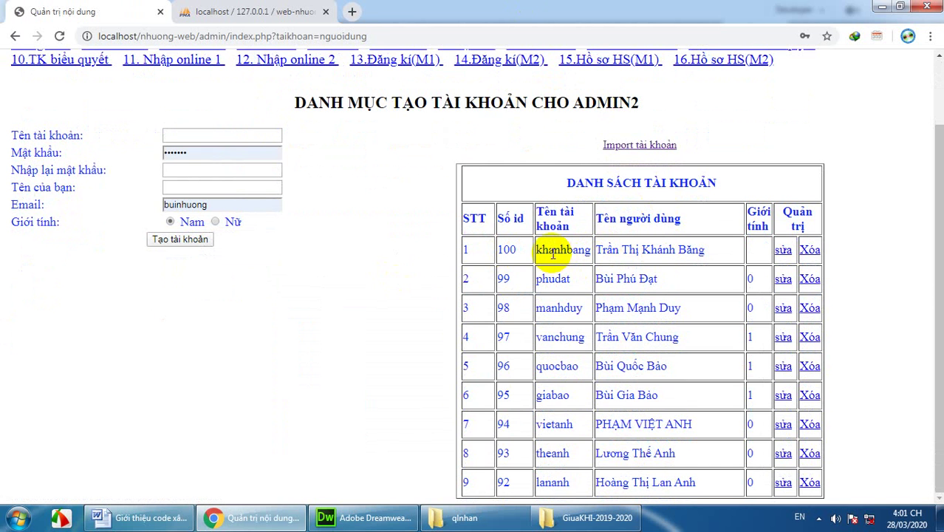
{"action": "left_click", "coordinate": [616, 278]}
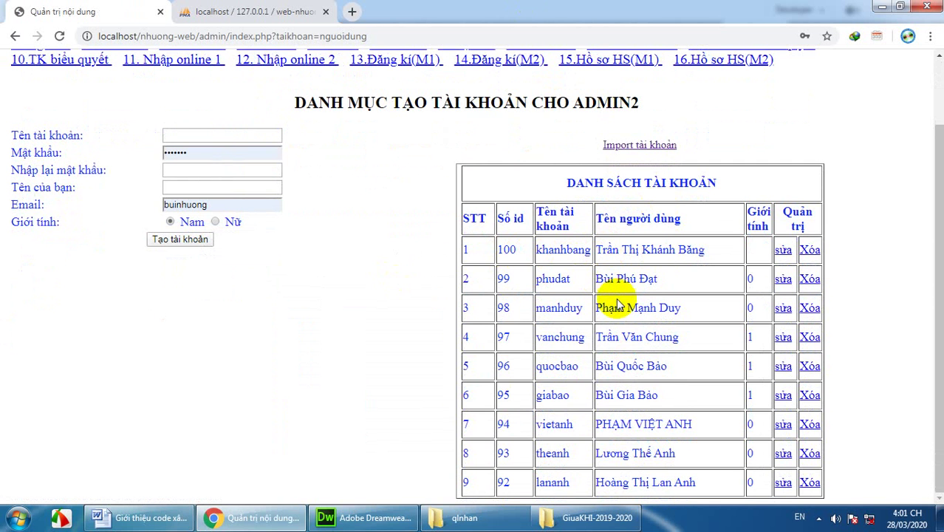
{"action": "left_click_drag", "start_coordinate": [594, 393], "coordinate": [669, 394]}
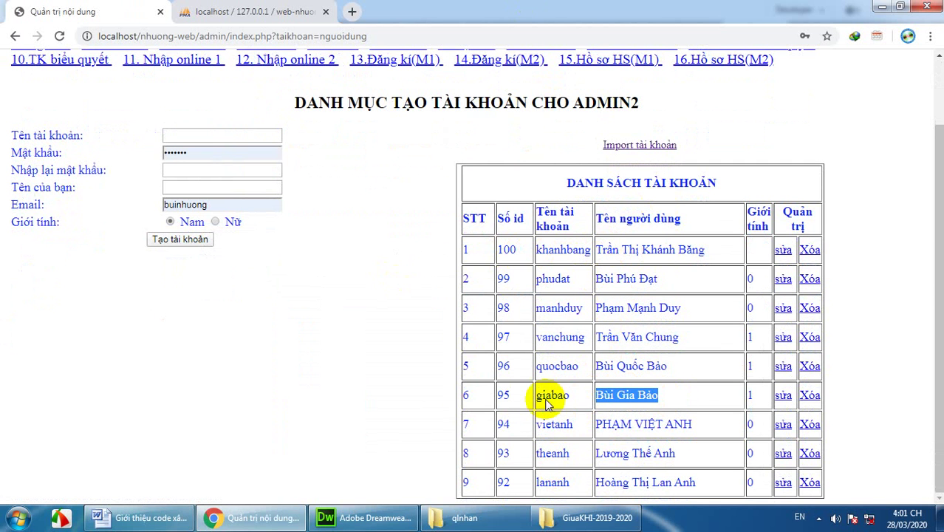
{"action": "left_click_drag", "start_coordinate": [562, 249], "coordinate": [607, 364]}
{"action": "left_click_drag", "start_coordinate": [501, 248], "coordinate": [562, 307]}
{"action": "left_click", "coordinate": [632, 303]}
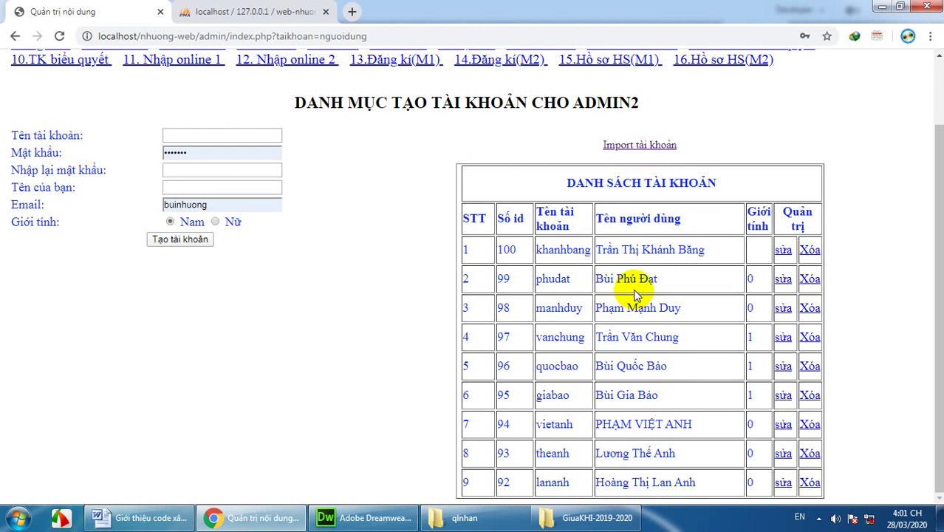
{"action": "left_click", "coordinate": [259, 15]}
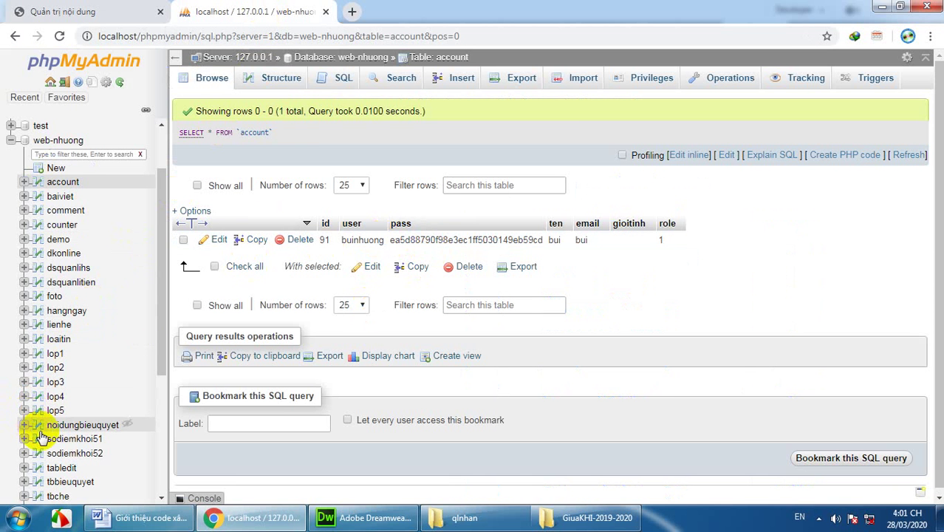
Step: Reload phpMyAdmin's account table and scroll to the imported rows' hashed passwords
{"action": "left_click", "coordinate": [65, 182]}
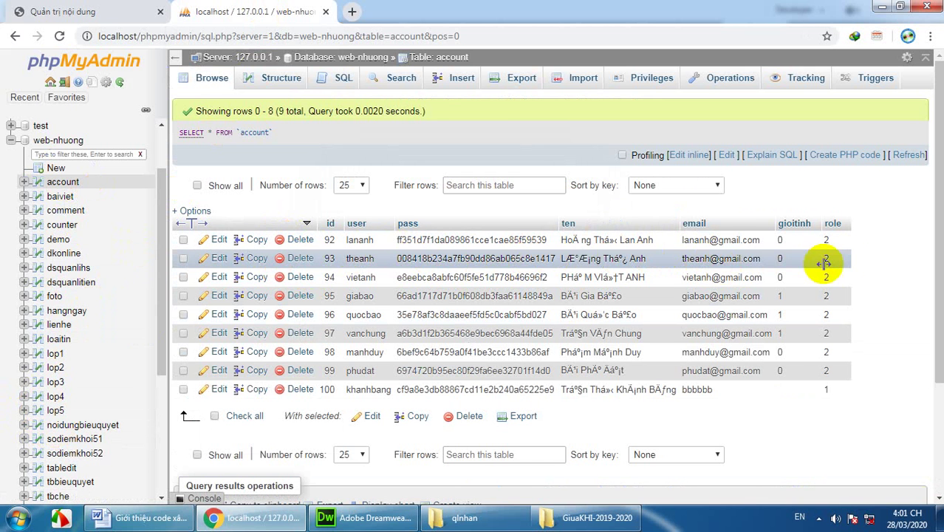
{"action": "scroll", "coordinate": [879, 247], "scroll_direction": "down", "scroll_amount": 1}
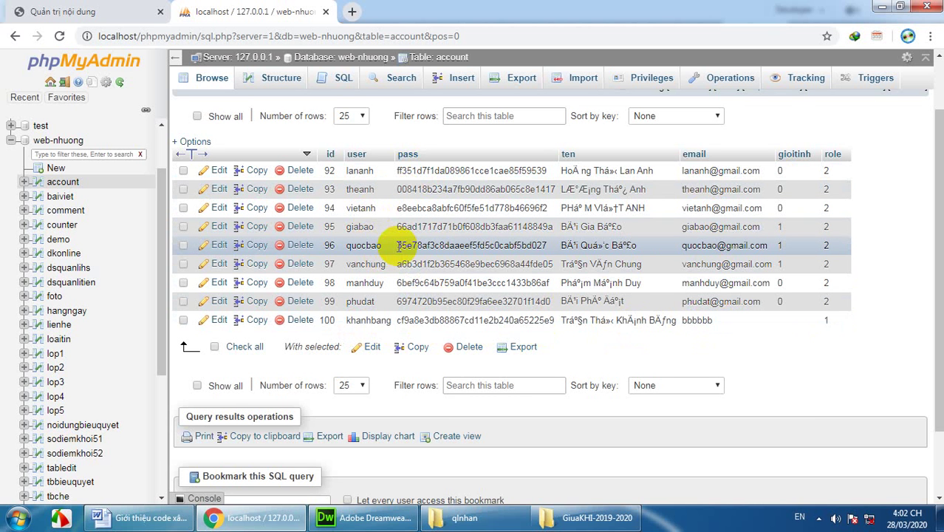
{"action": "left_click_drag", "start_coordinate": [397, 246], "coordinate": [547, 249]}
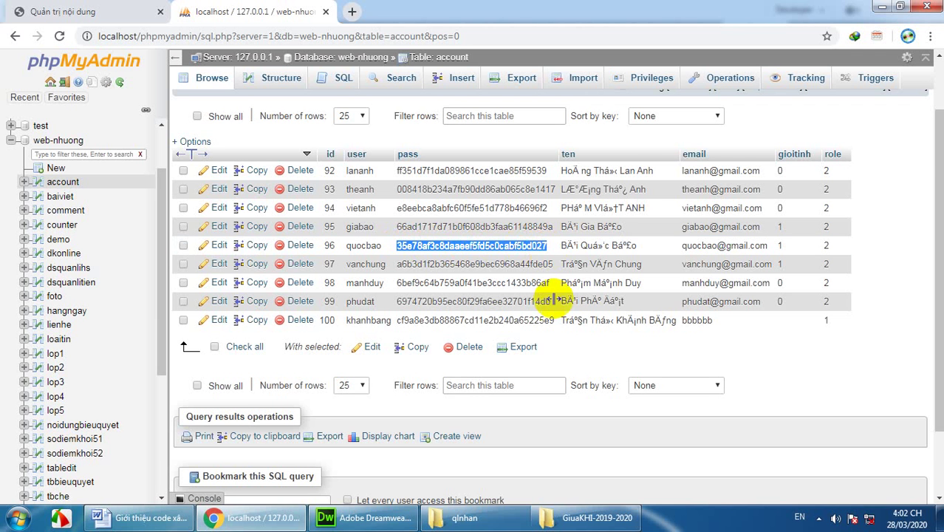
{"action": "scroll", "coordinate": [612, 306], "scroll_direction": "down", "scroll_amount": 1}
Step: Select and copy the password hash of the last account, id 100
{"action": "left_click", "coordinate": [406, 236]}
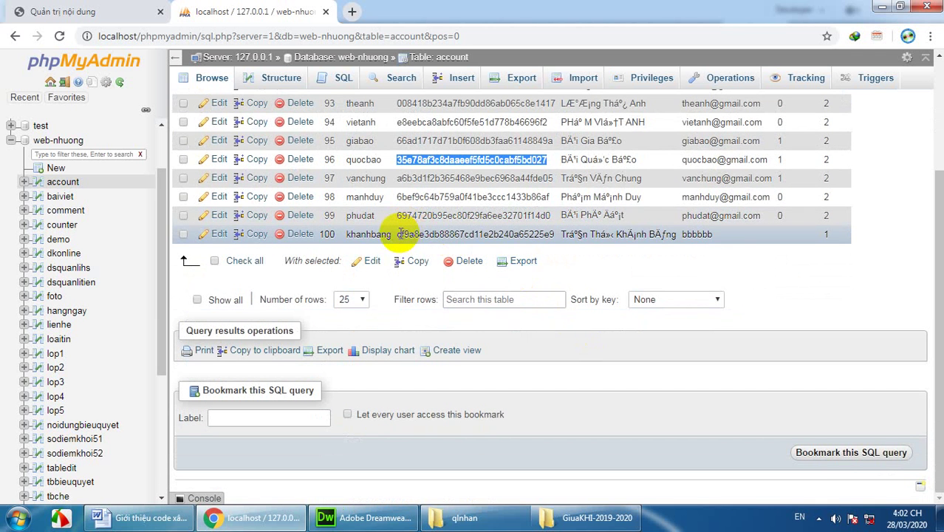
{"action": "left_click_drag", "start_coordinate": [397, 233], "coordinate": [554, 234]}
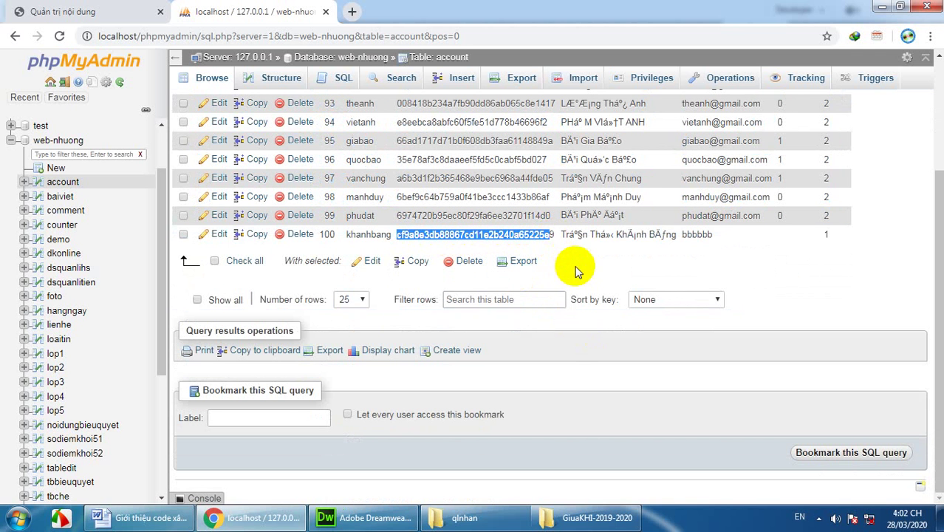
{"action": "left_click", "coordinate": [573, 267]}
{"action": "left_click_drag", "start_coordinate": [397, 234], "coordinate": [554, 234]}
{"action": "right_click", "coordinate": [497, 234]}
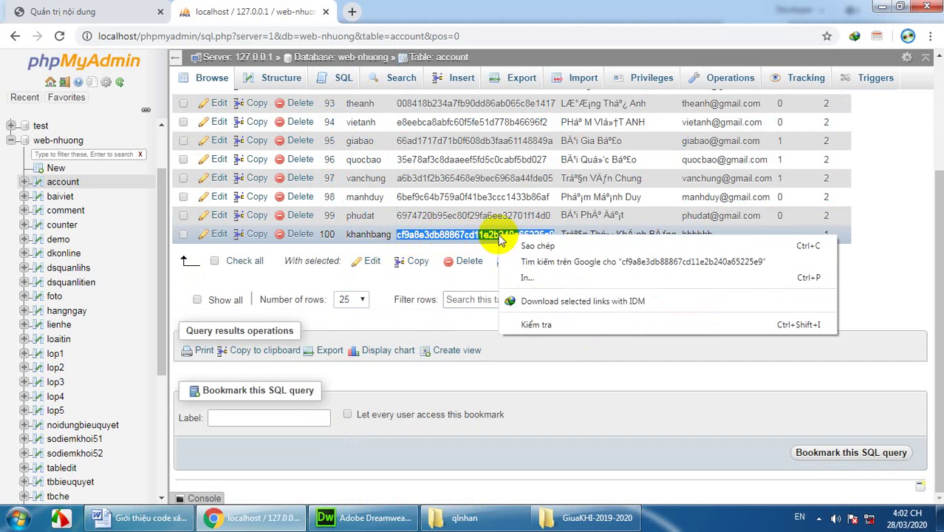
{"action": "left_click", "coordinate": [525, 244]}
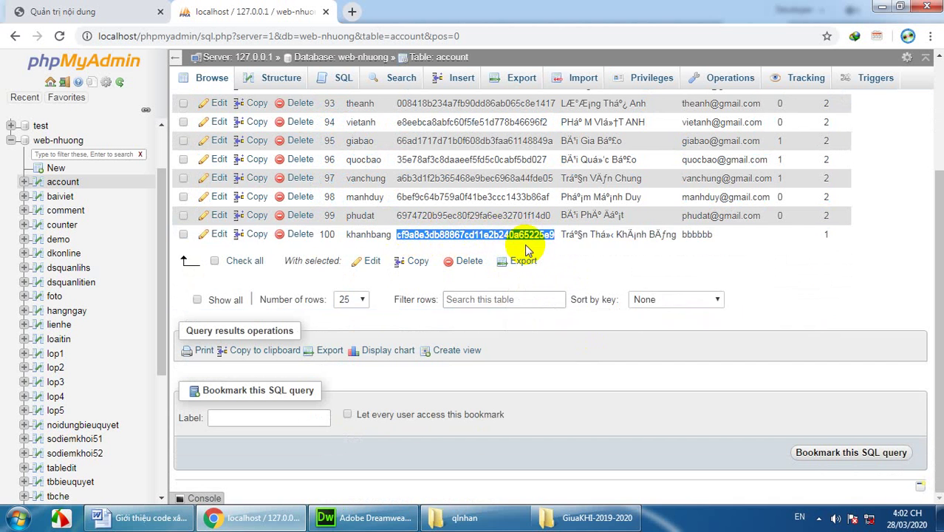
{"action": "left_click", "coordinate": [150, 517]}
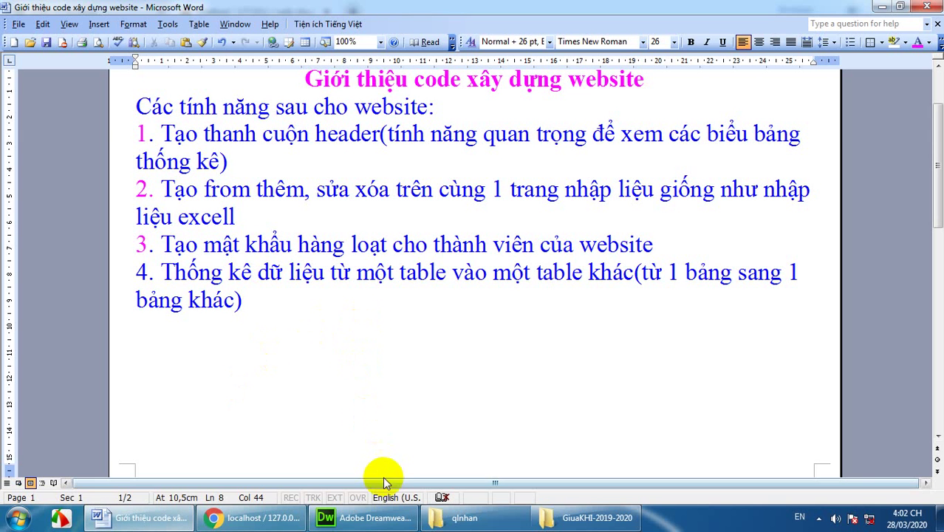
Step: Paste the copied hash below item 4 in Word, then restart Chrome on a blank tab
{"action": "left_click", "coordinate": [259, 308]}
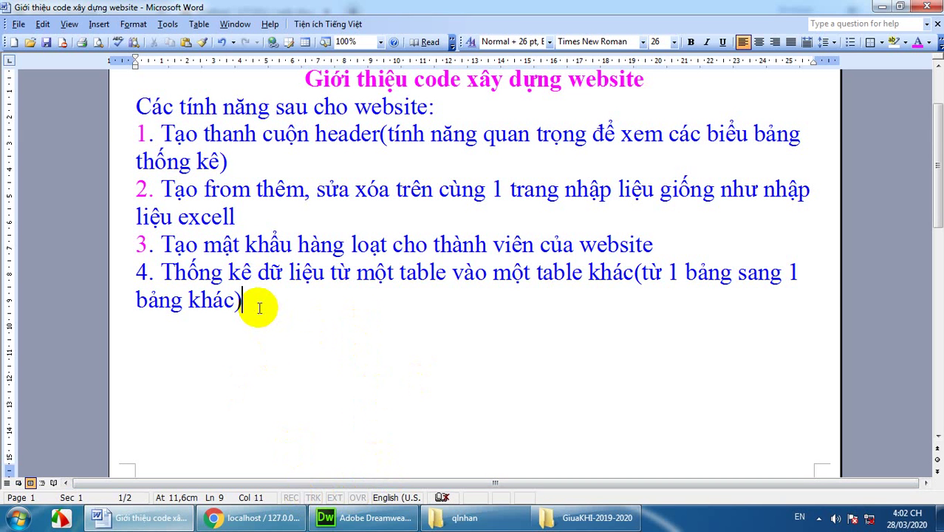
{"action": "key", "text": "ctrl+v"}
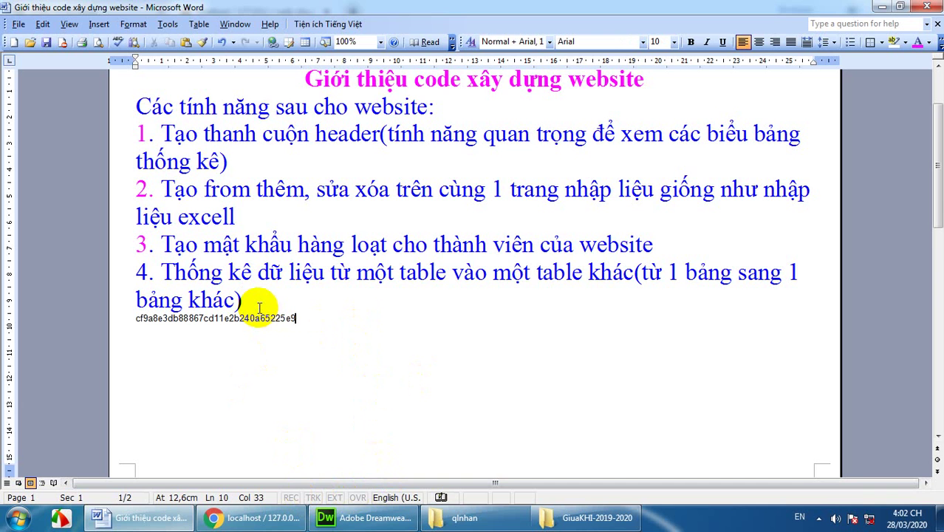
{"action": "left_click", "coordinate": [251, 517]}
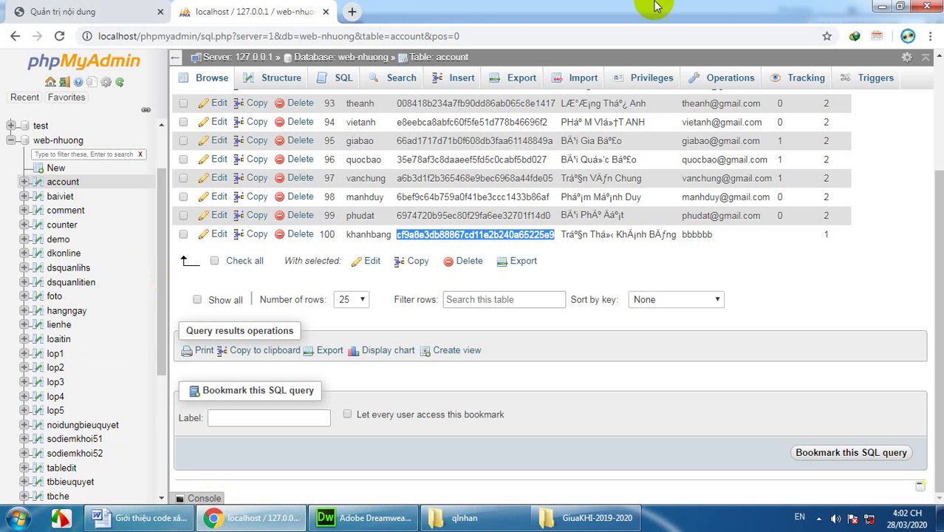
{"action": "left_click", "coordinate": [935, 12]}
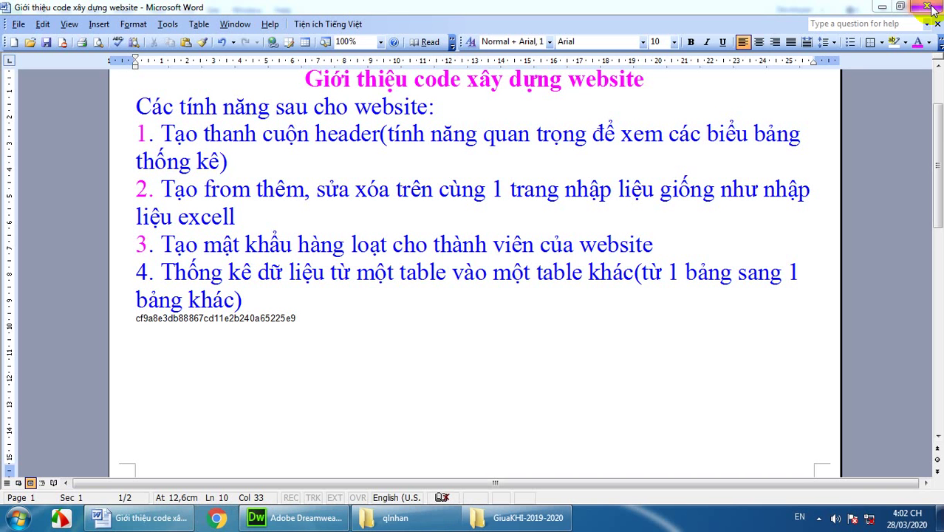
{"action": "left_click", "coordinate": [216, 519]}
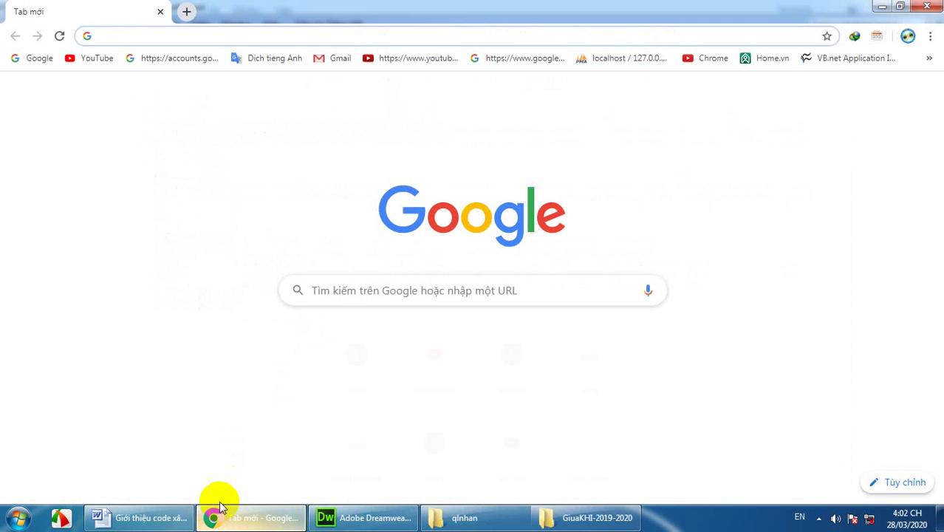
Step: Open the LapTrinhWeb login page, submit the saved credentials, and dismiss the wrong-login alert
{"action": "left_click", "coordinate": [356, 447]}
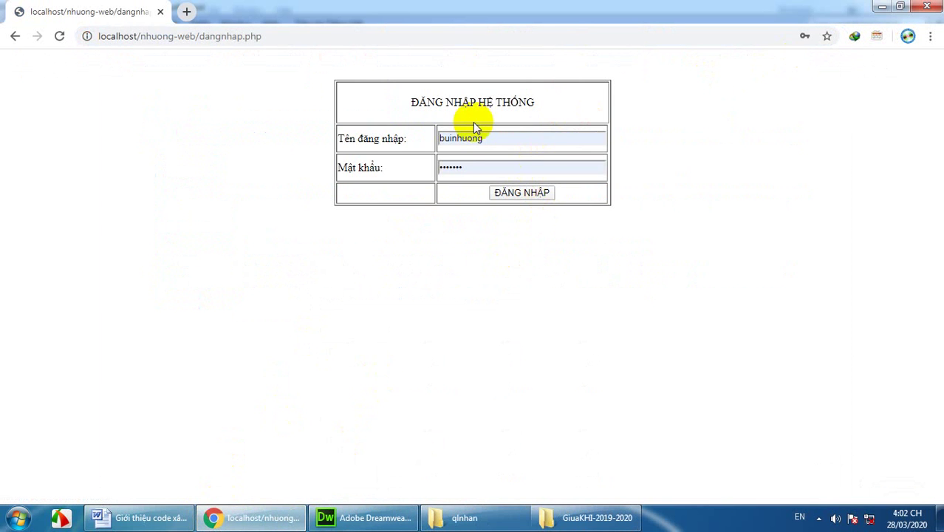
{"action": "left_click", "coordinate": [509, 193]}
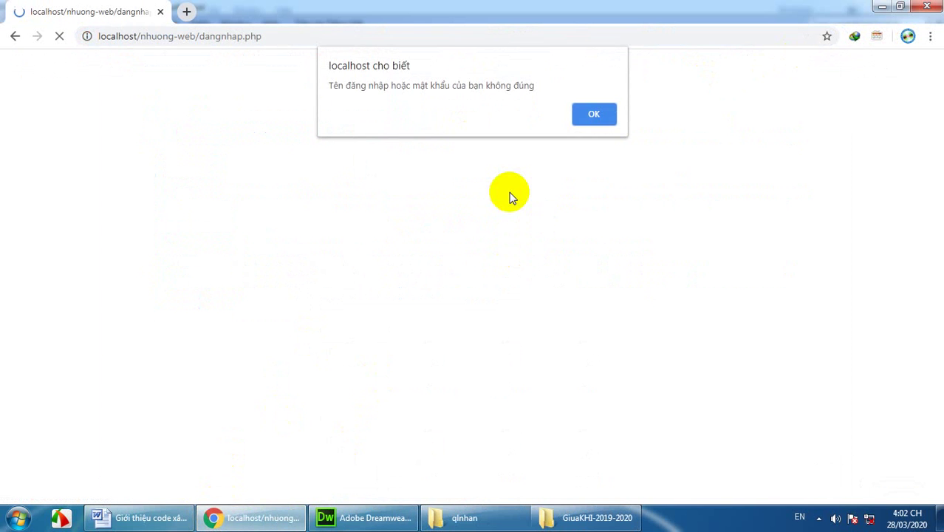
{"action": "left_click", "coordinate": [580, 117]}
Step: Minimize Chrome, Word and Dreamweaver to reach the qlnhan folder in Explorer
{"action": "left_click", "coordinate": [879, 8]}
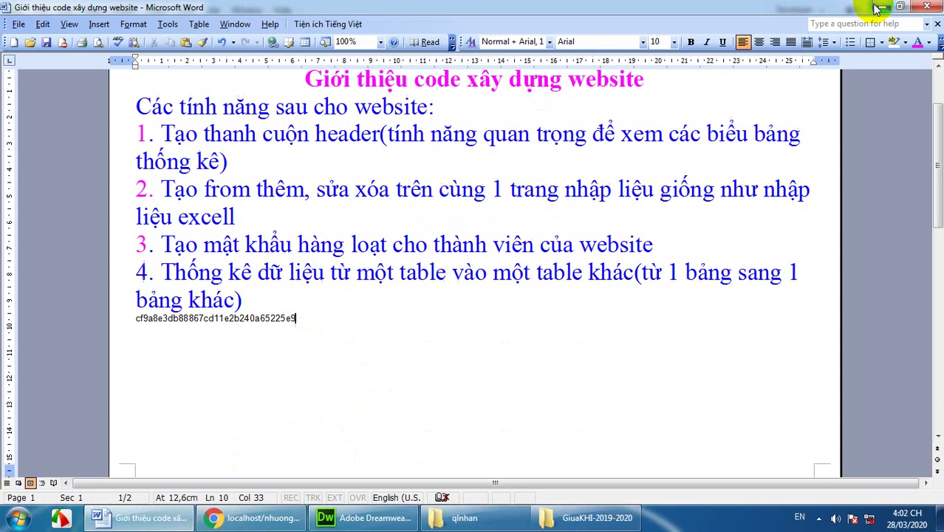
{"action": "left_click", "coordinate": [877, 7]}
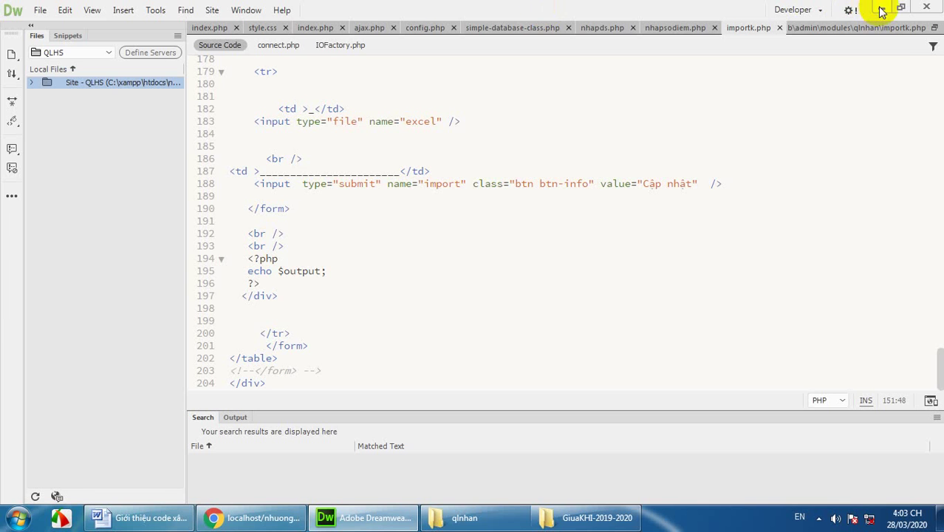
{"action": "left_click", "coordinate": [881, 9]}
Step: Close the folder windows, open DS tai khoan in Excel, and copy the username in A10
{"action": "left_click", "coordinate": [914, 8]}
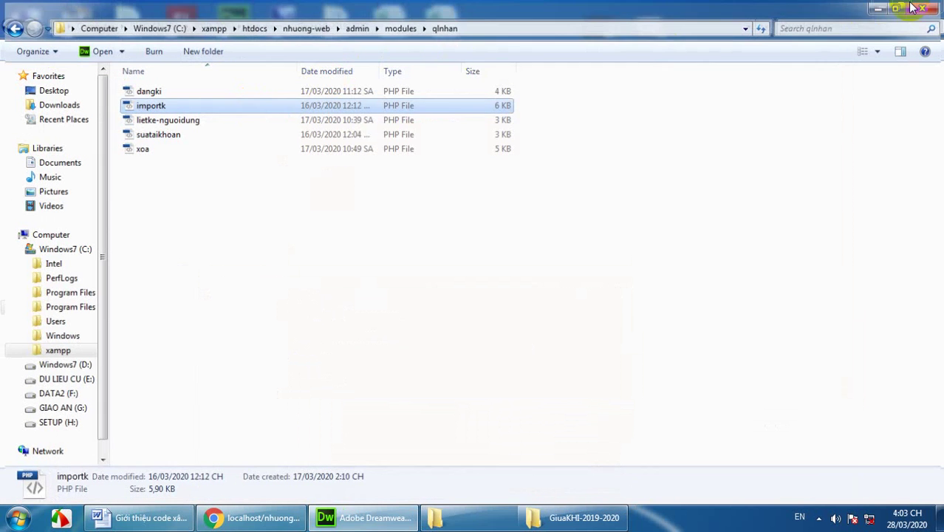
{"action": "left_click", "coordinate": [928, 9]}
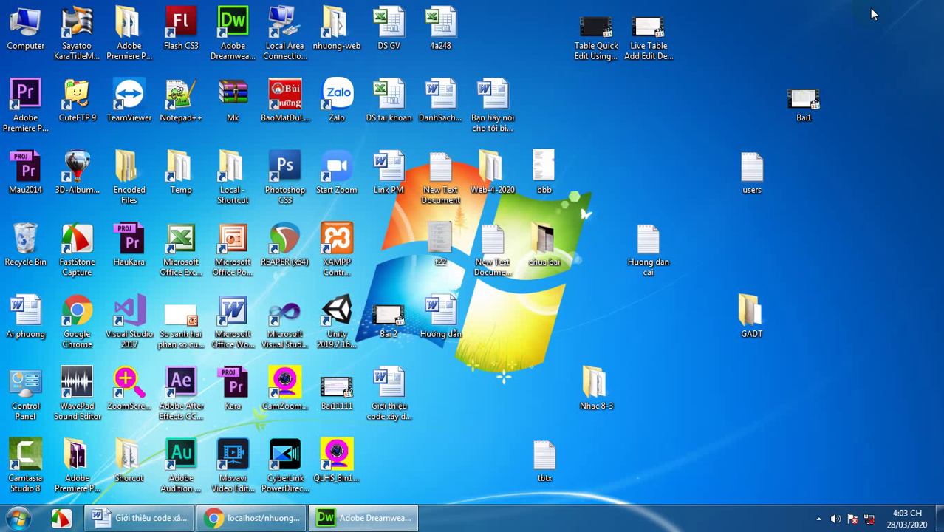
{"action": "double_click", "coordinate": [391, 97]}
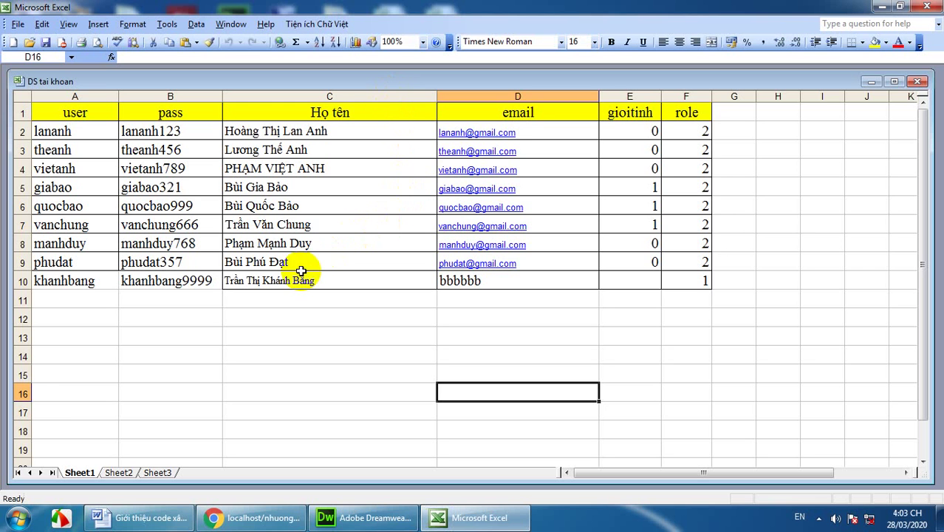
{"action": "left_click", "coordinate": [282, 280]}
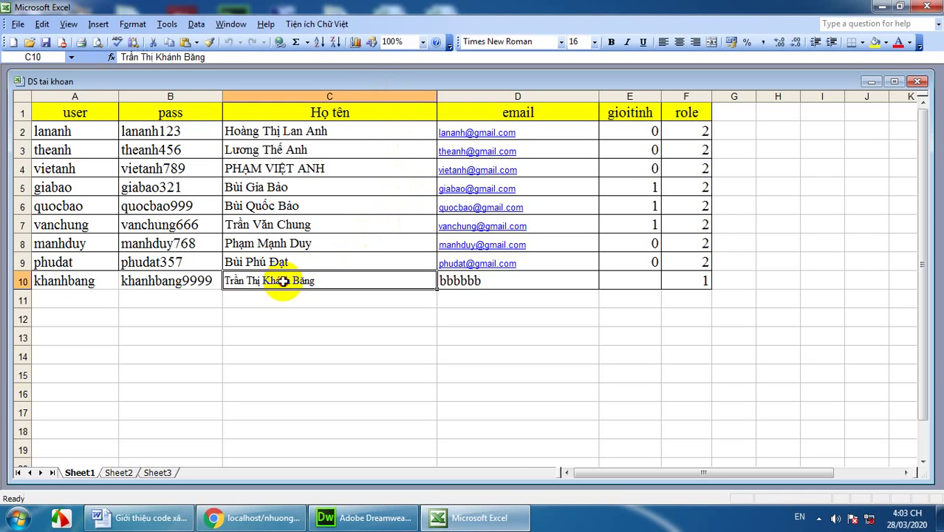
{"action": "left_click", "coordinate": [63, 283]}
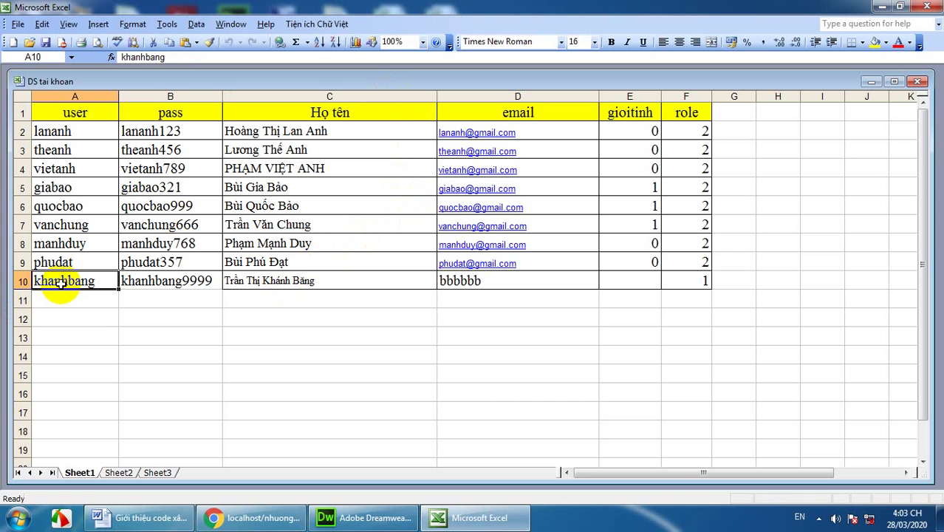
{"action": "left_click", "coordinate": [168, 42]}
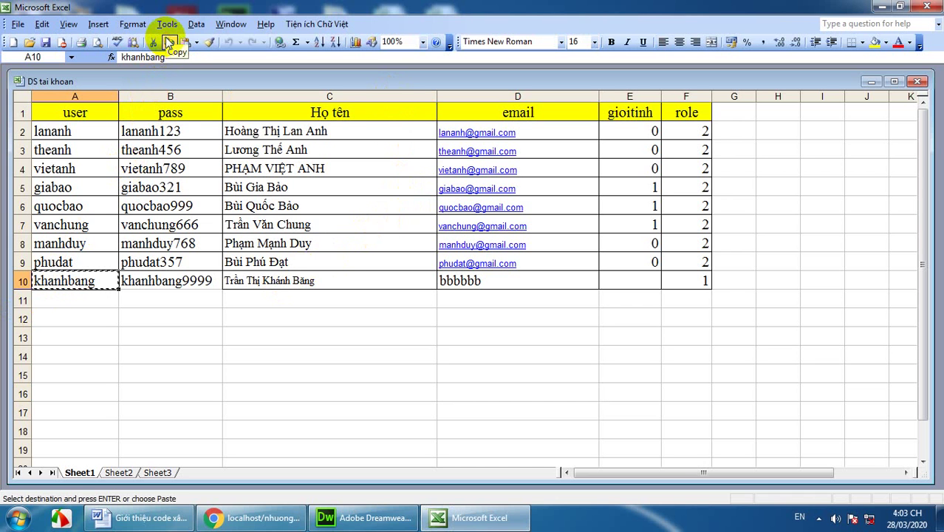
{"action": "left_click", "coordinate": [252, 517]}
Step: Replace the prefilled username on the login form with the imported account's username
{"action": "left_click", "coordinate": [490, 137]}
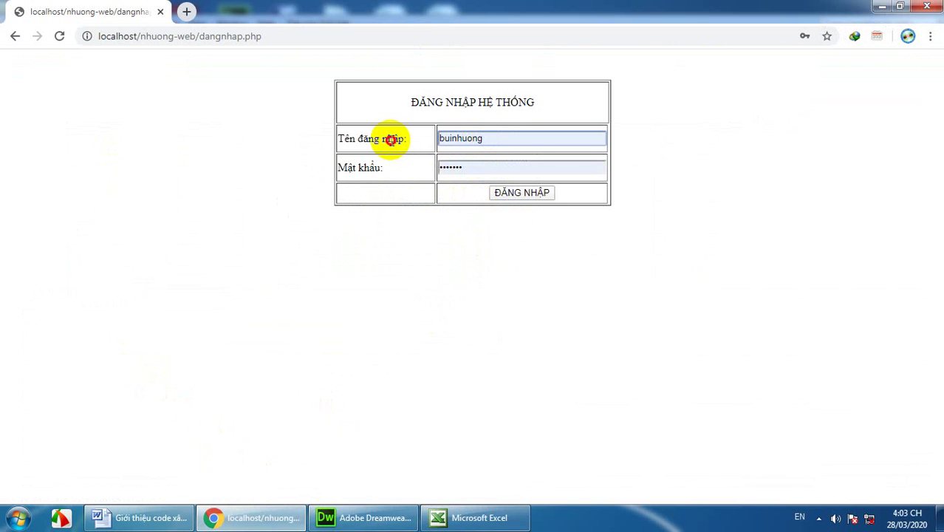
{"action": "key", "text": "ctrl+a"}
{"action": "key", "text": "BackSpace"}
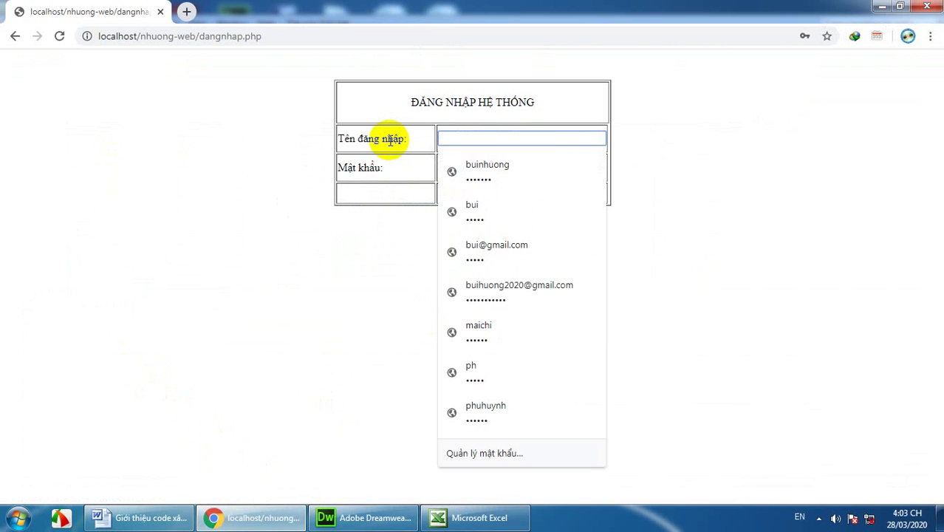
{"action": "type", "text": "khanhbang"}
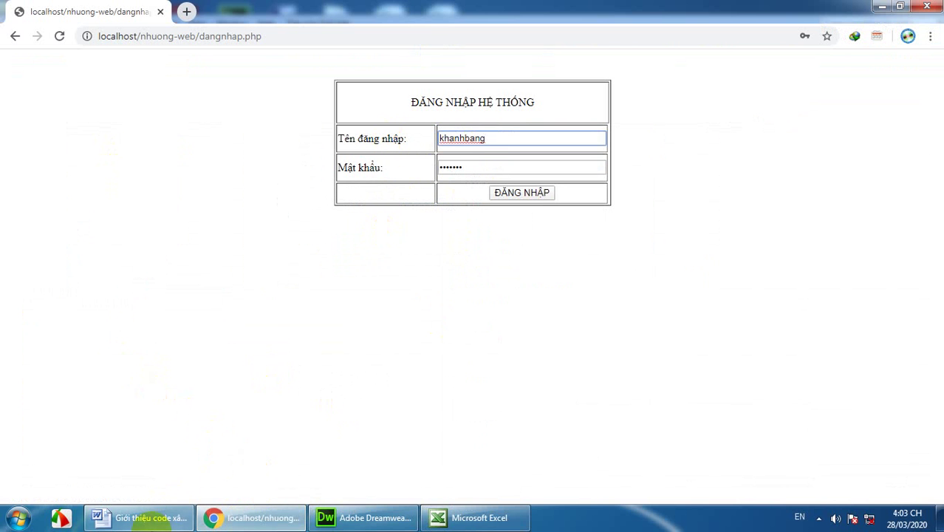
Step: Copy the stored password hash from the Word document into the login password field
{"action": "left_click", "coordinate": [140, 517]}
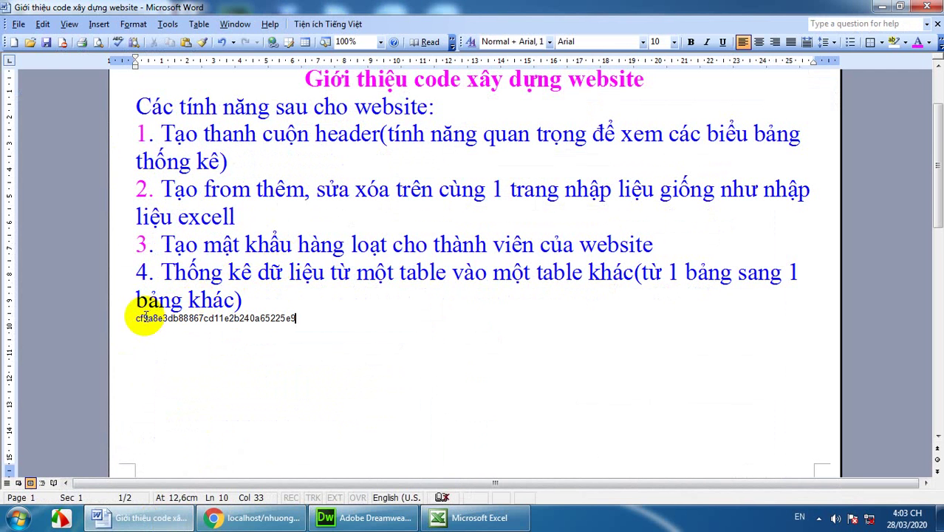
{"action": "left_click_drag", "start_coordinate": [137, 318], "coordinate": [297, 317]}
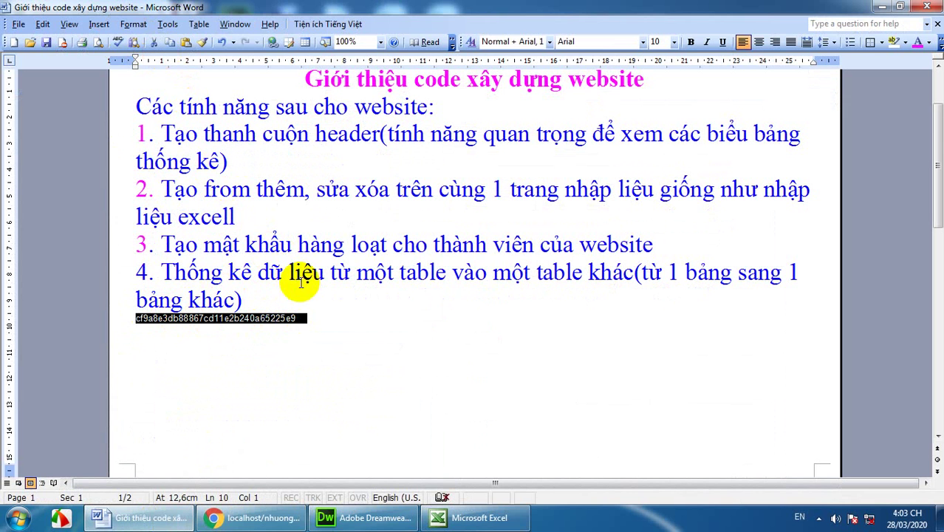
{"action": "left_click", "coordinate": [298, 318]}
{"action": "left_click_drag", "start_coordinate": [296, 318], "coordinate": [136, 319]}
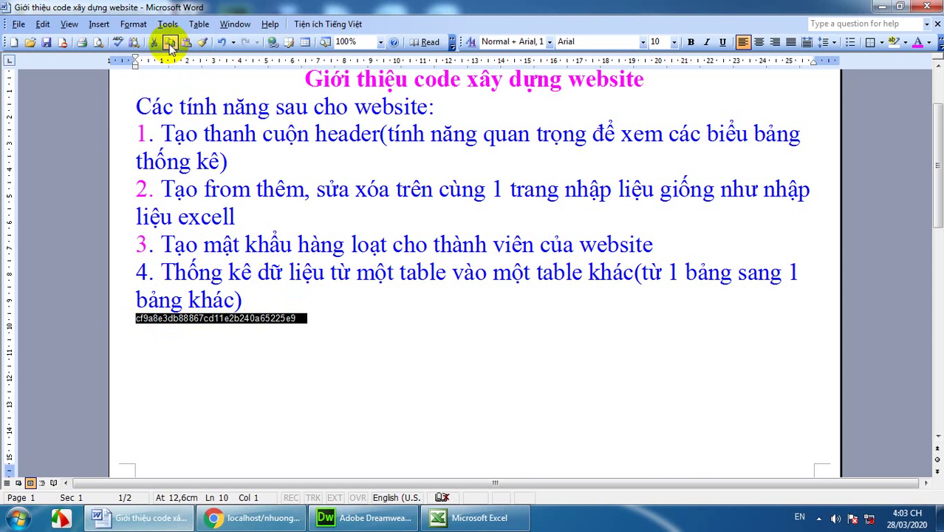
{"action": "left_click", "coordinate": [269, 519]}
{"action": "left_click_drag", "start_coordinate": [490, 171], "coordinate": [418, 170]}
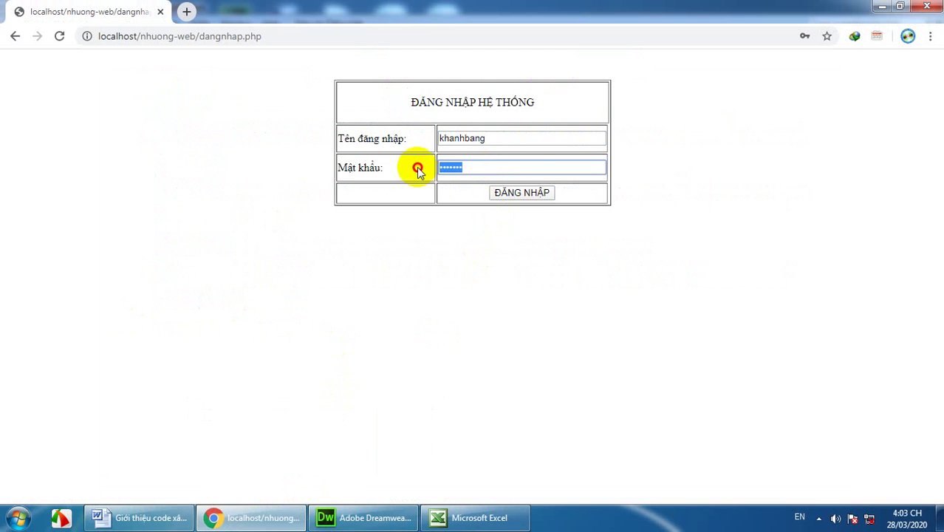
{"action": "key", "text": "ctrl+v"}
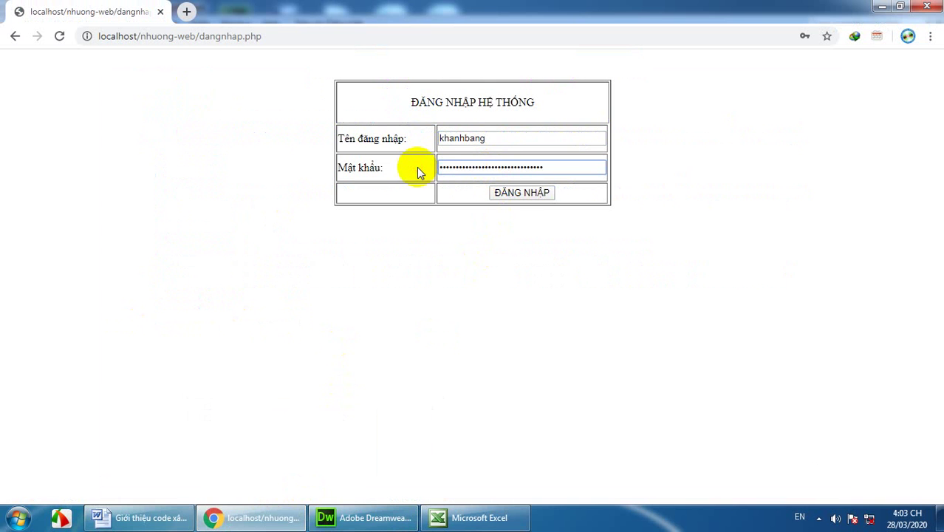
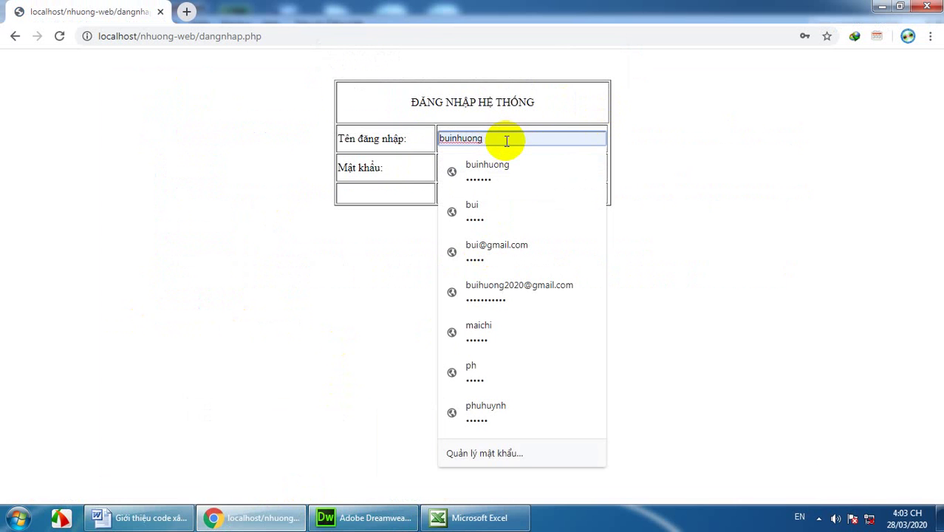
Step: Replace the login username with the saved 'k' account via autofill, then bring up the Excel account list
{"action": "left_click_drag", "start_coordinate": [507, 140], "coordinate": [302, 156]}
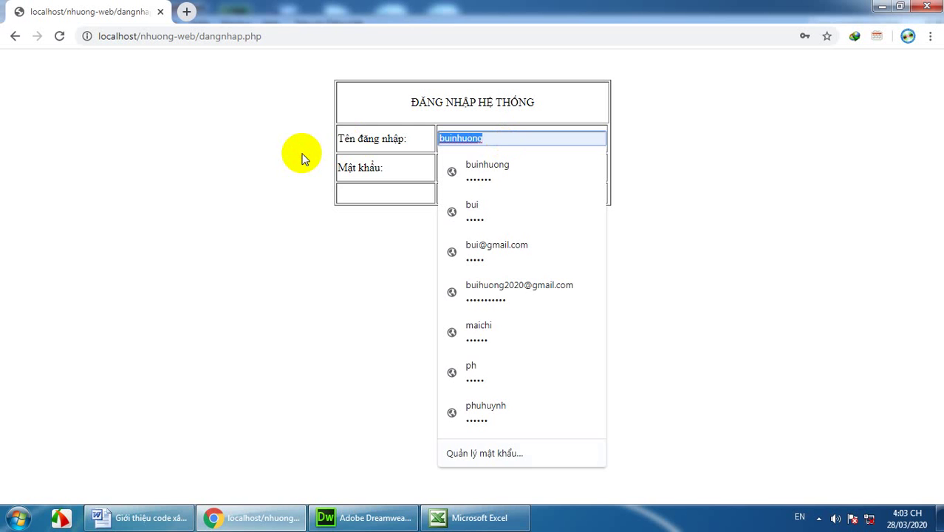
{"action": "key", "text": "BackSpace"}
{"action": "type", "text": "k"}
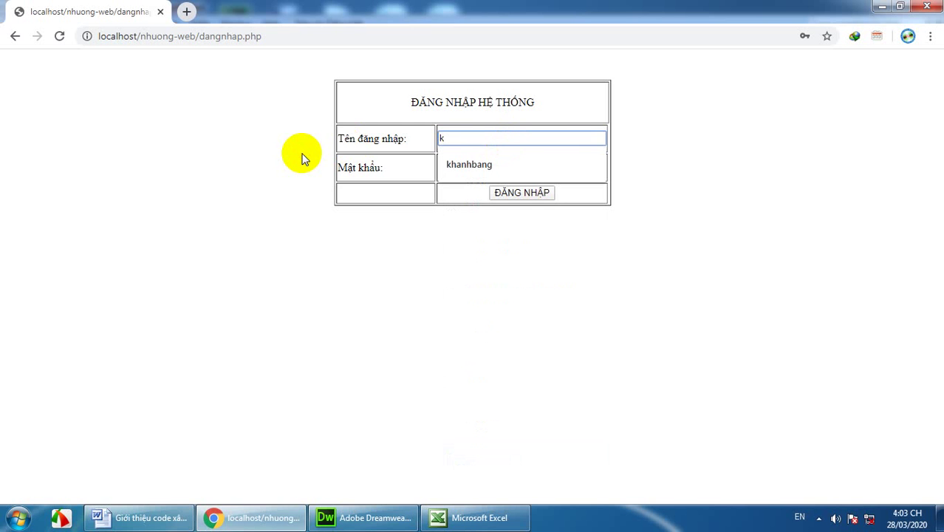
{"action": "left_click", "coordinate": [496, 163]}
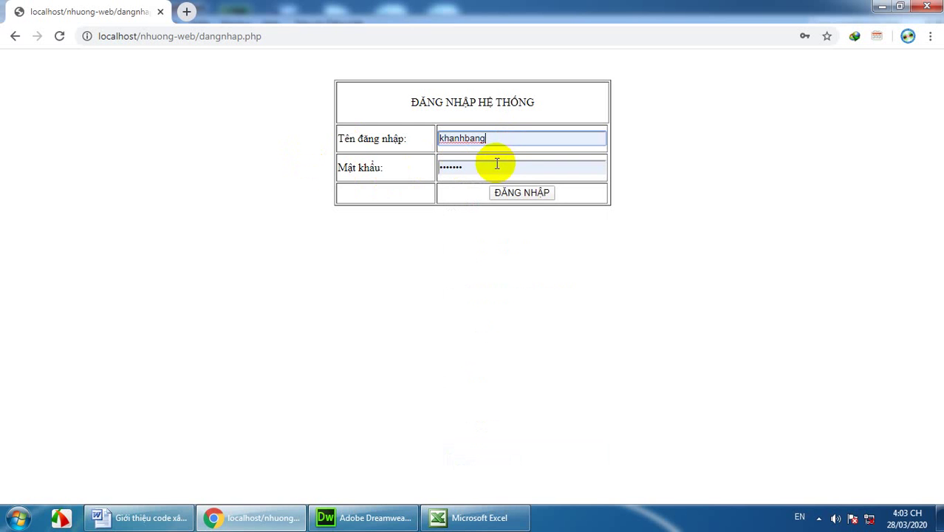
{"action": "left_click", "coordinate": [464, 519]}
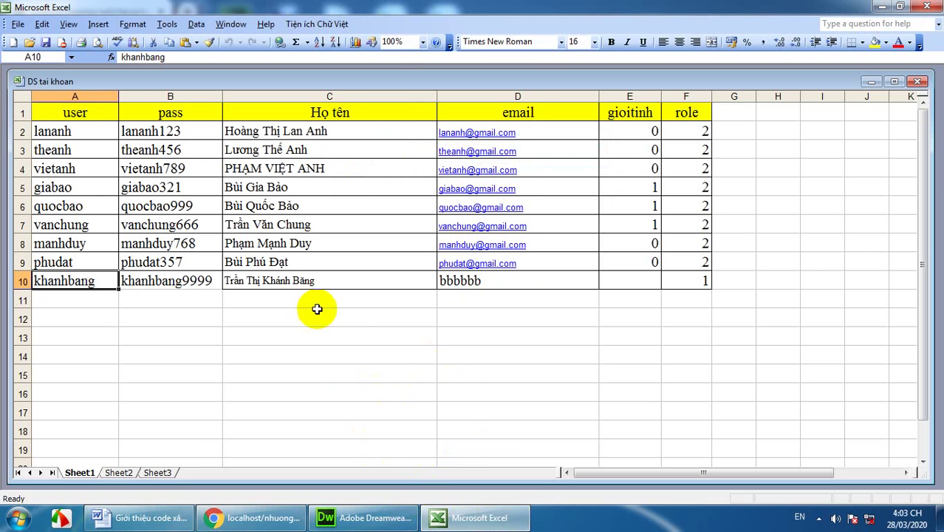
Step: Copy the last account's password from cell B10 and return to the Chrome login page
{"action": "left_click", "coordinate": [168, 283]}
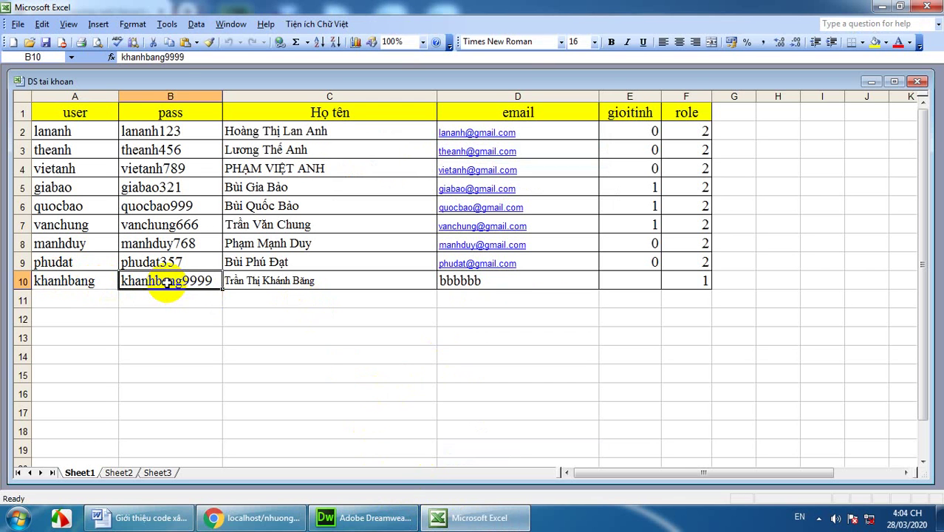
{"action": "left_click", "coordinate": [168, 41]}
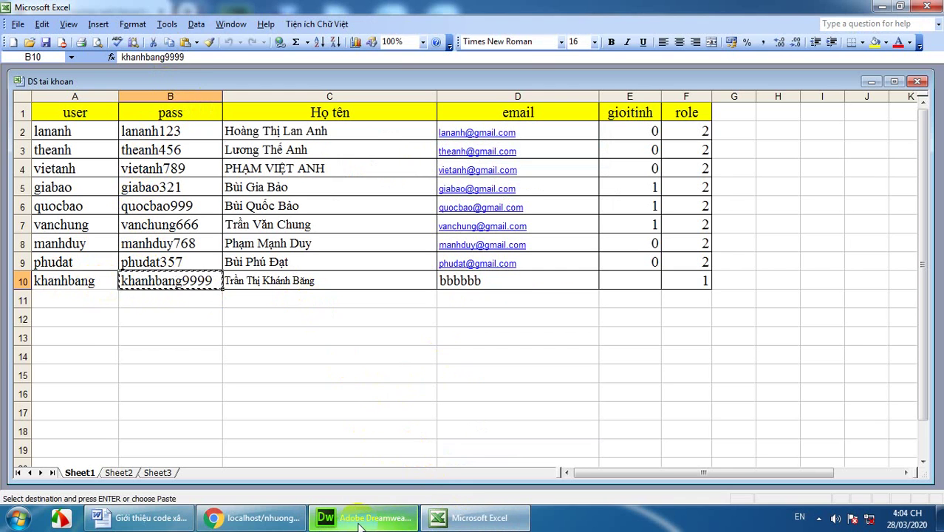
{"action": "left_click", "coordinate": [251, 517]}
Step: Log in with the pasted password and decline Chrome's offer to save it
{"action": "left_click", "coordinate": [477, 166]}
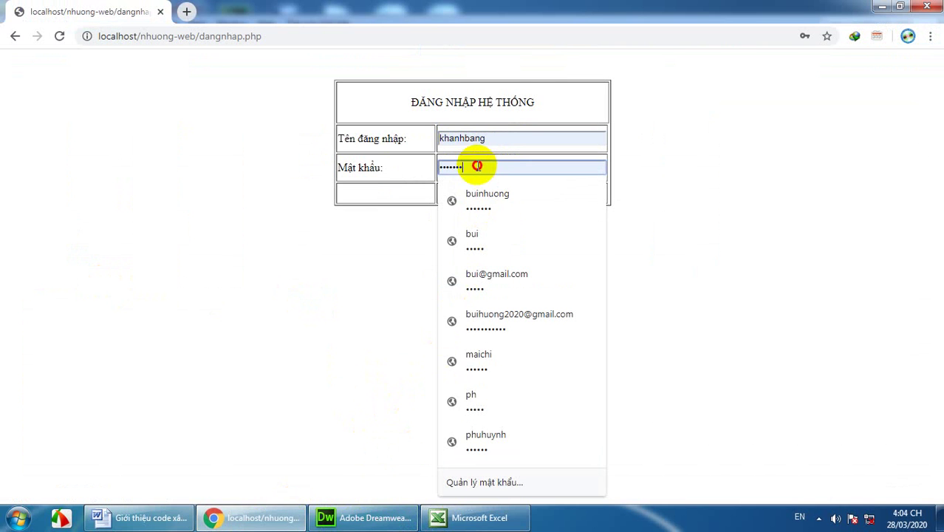
{"action": "left_click_drag", "start_coordinate": [477, 166], "coordinate": [384, 169]}
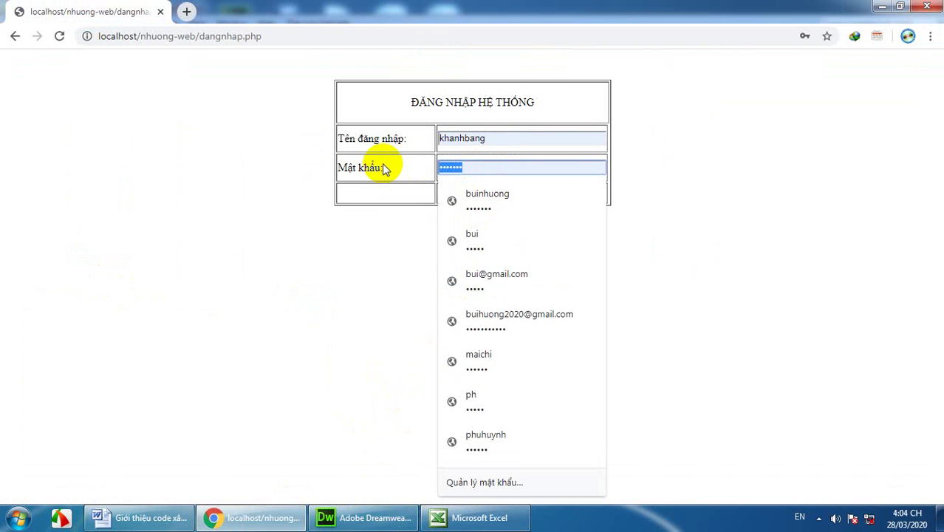
{"action": "key", "text": "ctrl+v"}
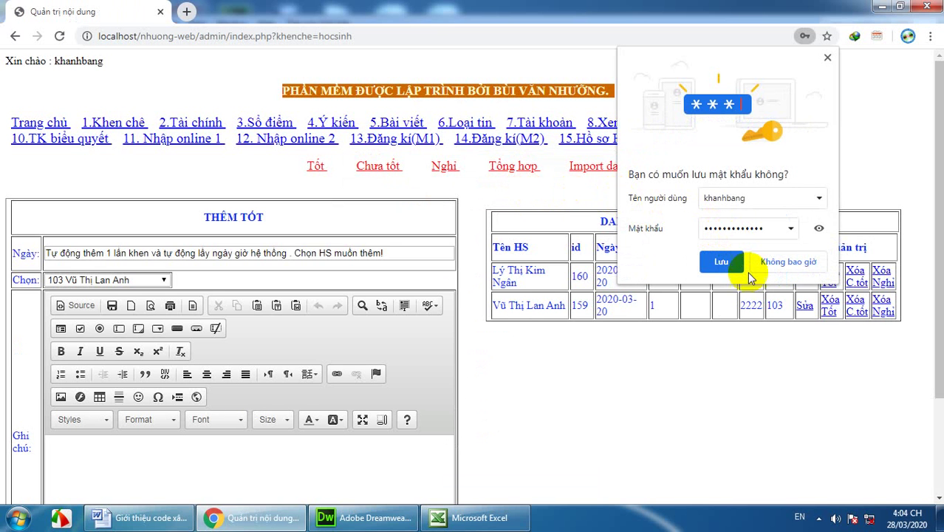
{"action": "left_click", "coordinate": [779, 259]}
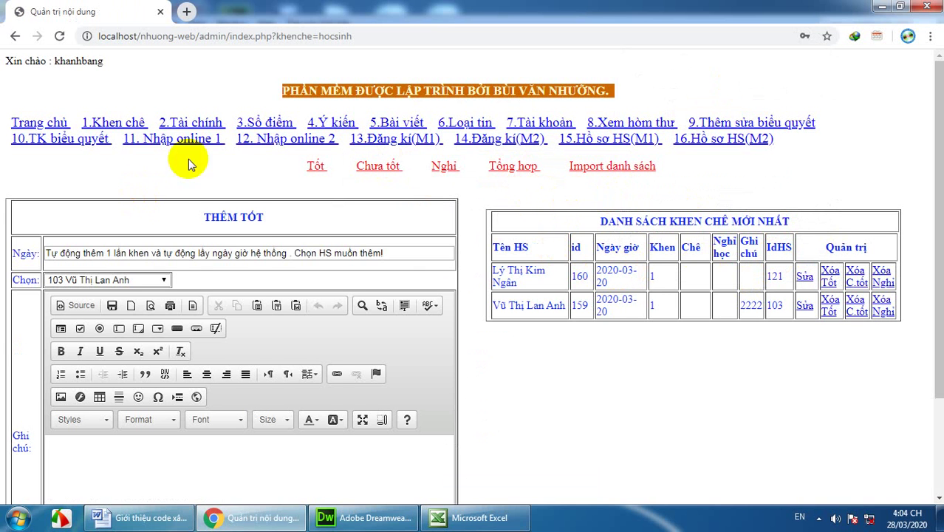
{"action": "scroll", "coordinate": [508, 162], "scroll_direction": "down", "scroll_amount": 3}
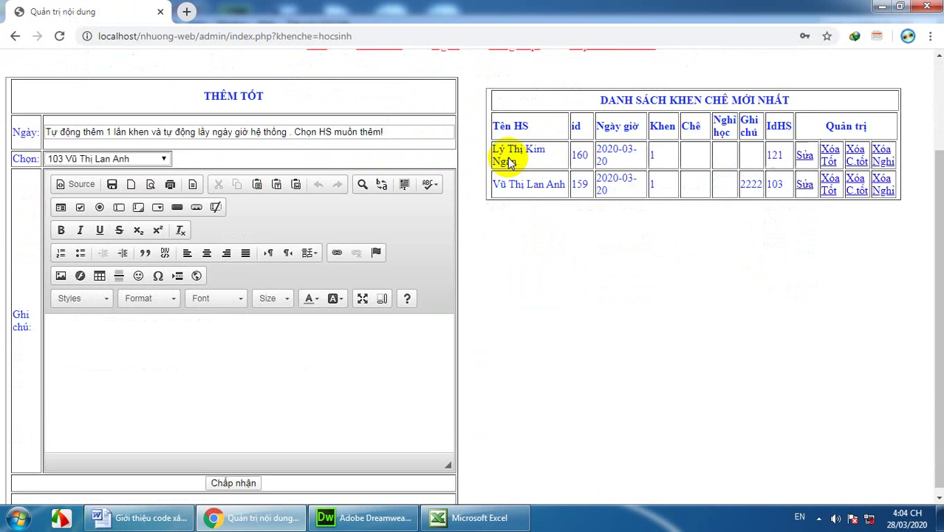
{"action": "scroll", "coordinate": [508, 157], "scroll_direction": "up", "scroll_amount": 3}
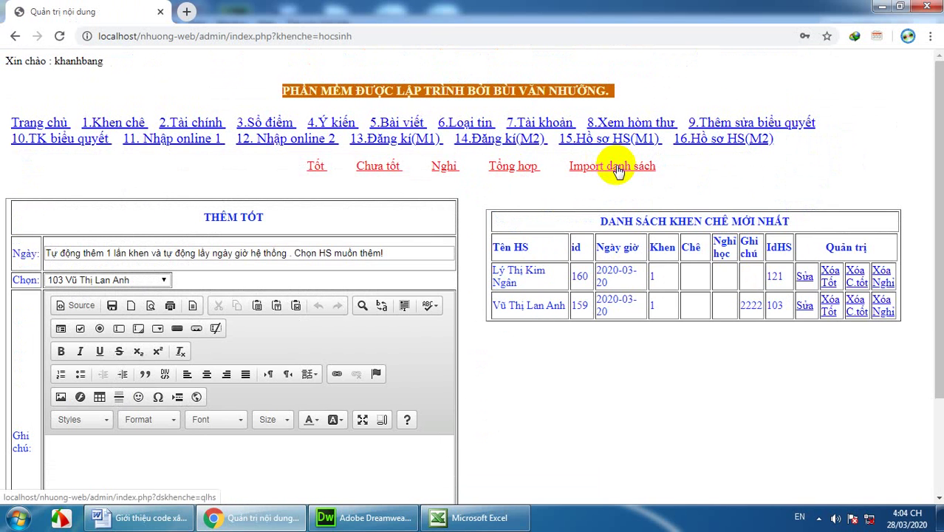
Step: Open the SỔ ĐIỂM grade book, then edit and save row 2
{"action": "left_click", "coordinate": [271, 124]}
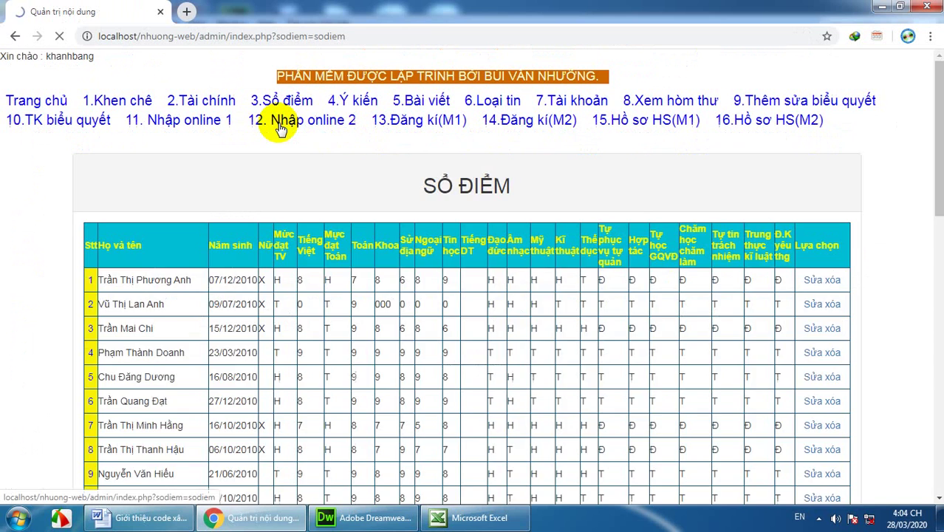
{"action": "scroll", "coordinate": [517, 252], "scroll_direction": "down", "scroll_amount": 3}
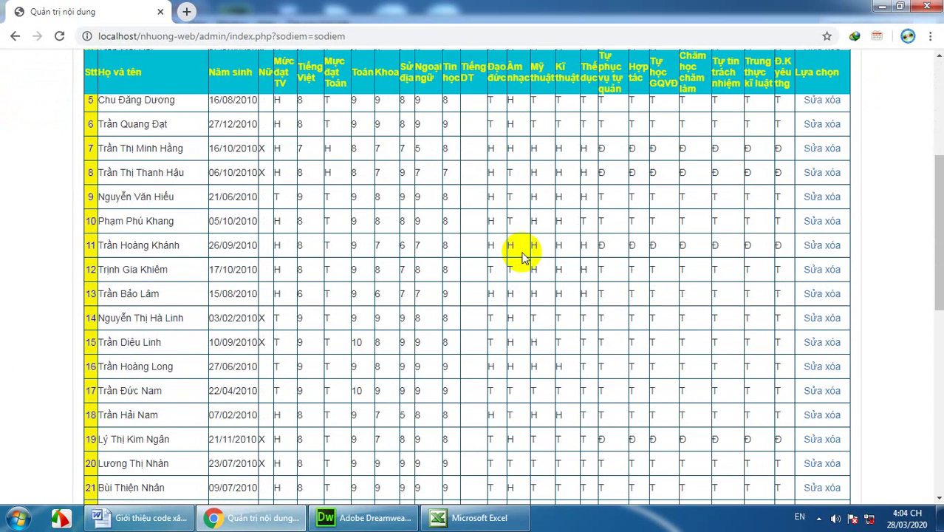
{"action": "scroll", "coordinate": [524, 254], "scroll_direction": "up", "scroll_amount": 3}
{"action": "scroll", "coordinate": [545, 159], "scroll_direction": "up", "scroll_amount": 1}
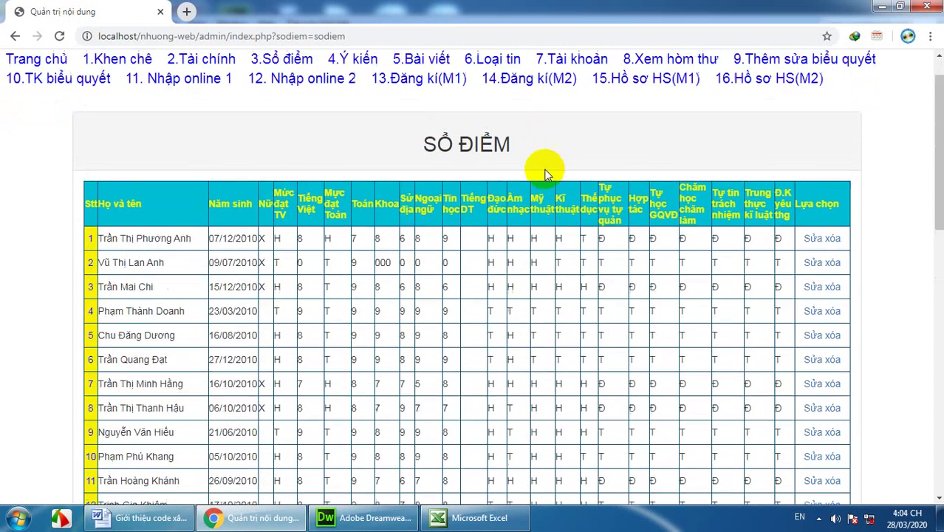
{"action": "scroll", "coordinate": [545, 174], "scroll_direction": "up", "scroll_amount": 1}
{"action": "left_click", "coordinate": [813, 303]}
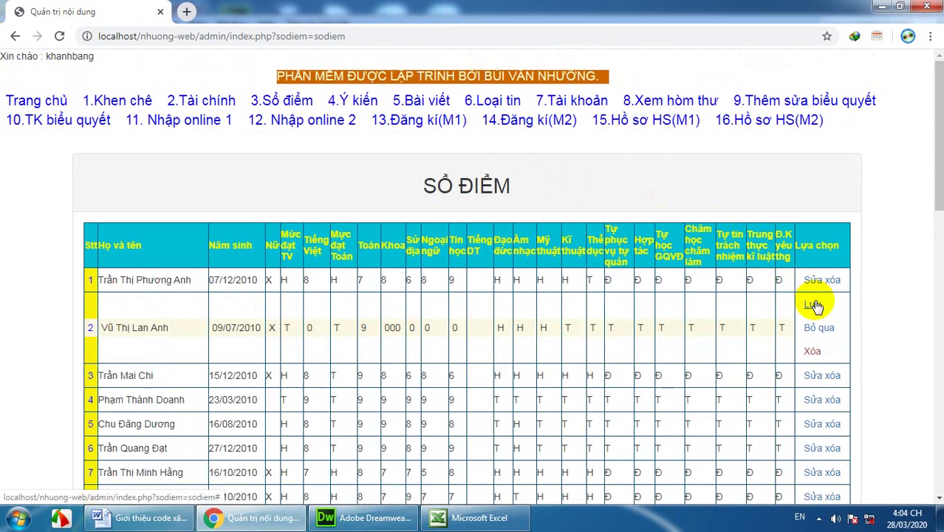
{"action": "left_click", "coordinate": [392, 327]}
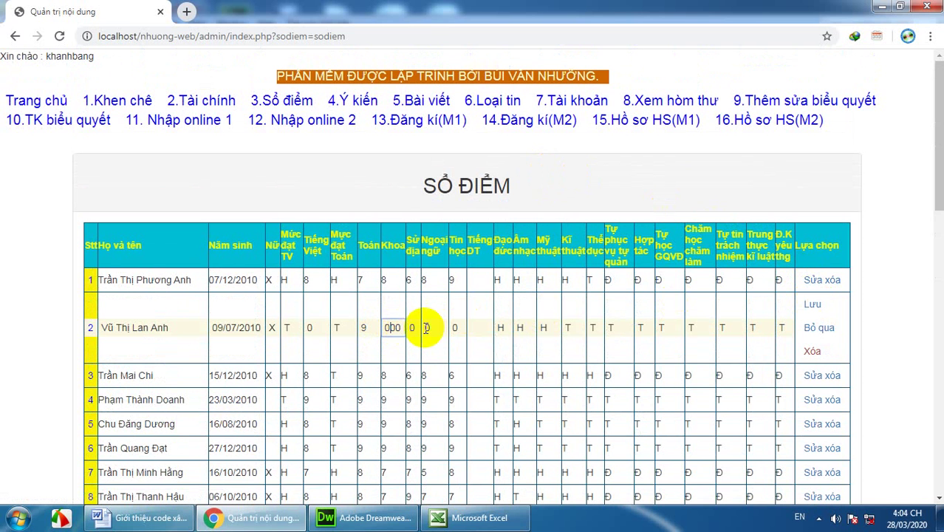
{"action": "left_click", "coordinate": [812, 304]}
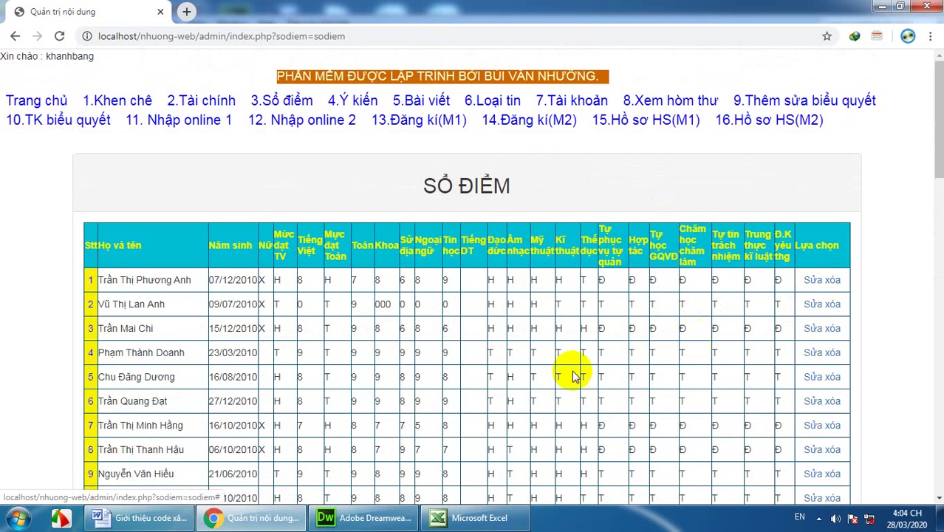
Step: Edit and save grade book row 9, then minimize Chrome
{"action": "scroll", "coordinate": [296, 330], "scroll_direction": "down", "scroll_amount": 4}
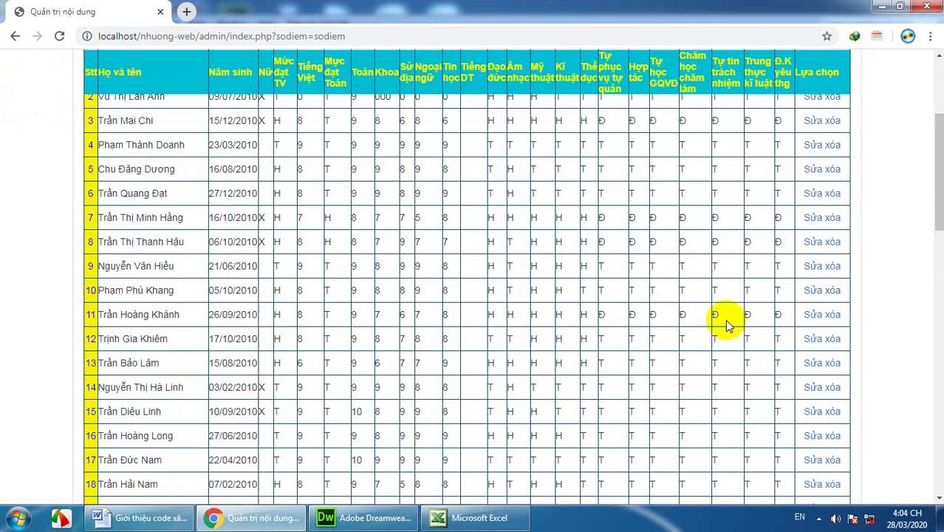
{"action": "left_click", "coordinate": [817, 265]}
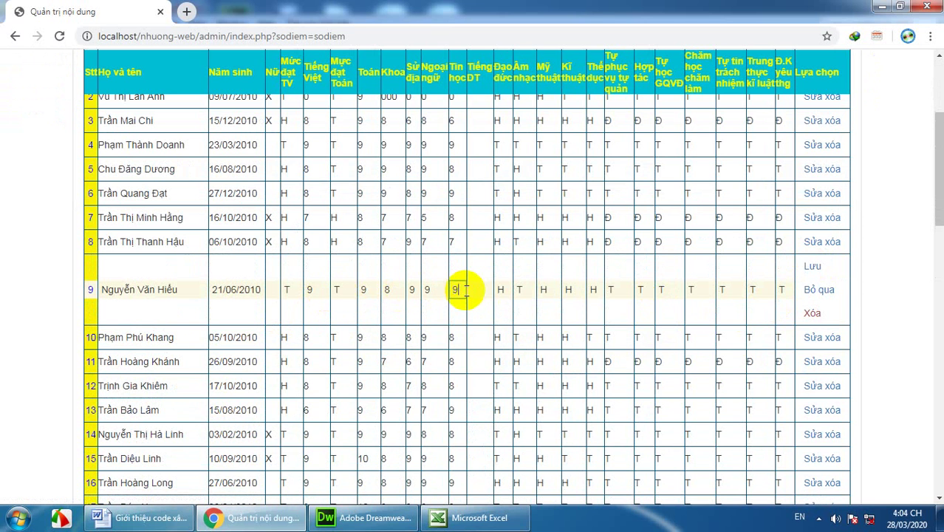
{"action": "left_click", "coordinate": [814, 268]}
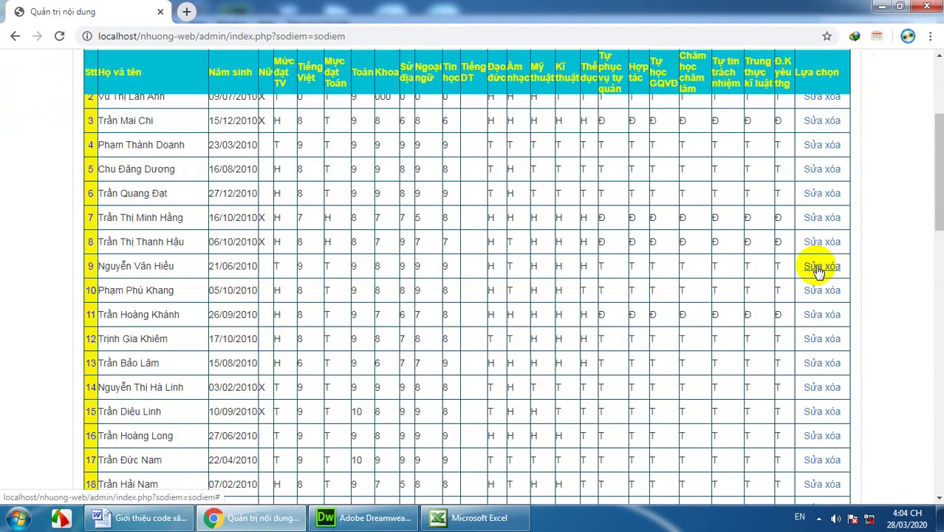
{"action": "scroll", "coordinate": [526, 266], "scroll_direction": "up", "scroll_amount": 3}
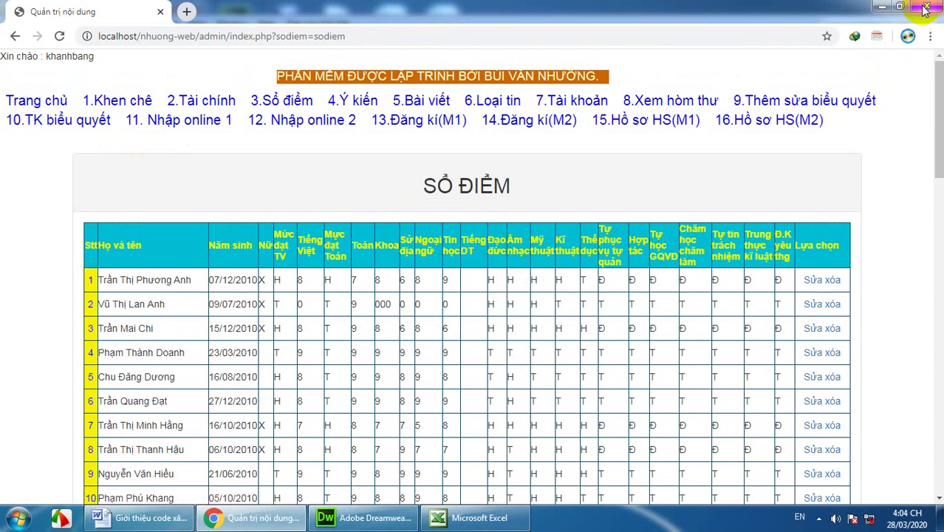
{"action": "left_click", "coordinate": [882, 6]}
Step: Copy the fifth account's username from cell A5 and switch to Chrome's new tab
{"action": "left_click", "coordinate": [166, 328]}
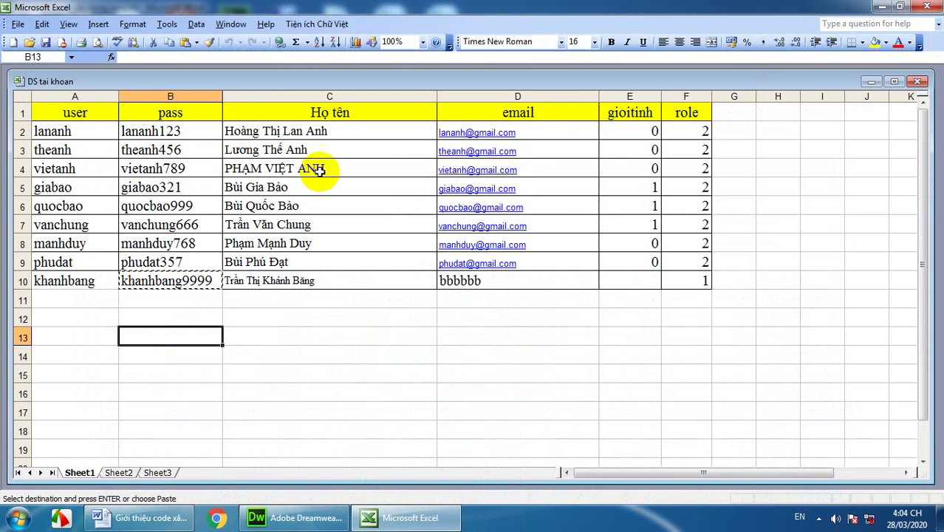
{"action": "left_click", "coordinate": [57, 131]}
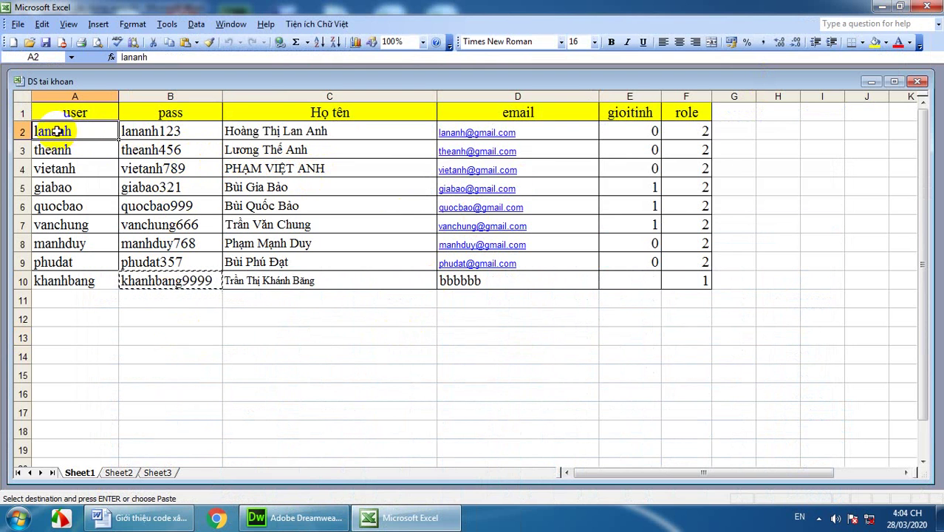
{"action": "left_click", "coordinate": [55, 187]}
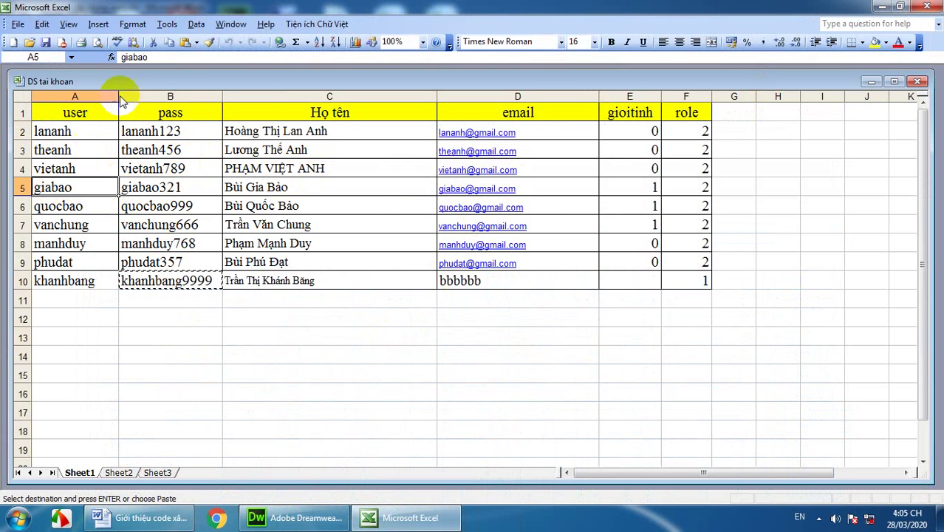
{"action": "left_click", "coordinate": [169, 43]}
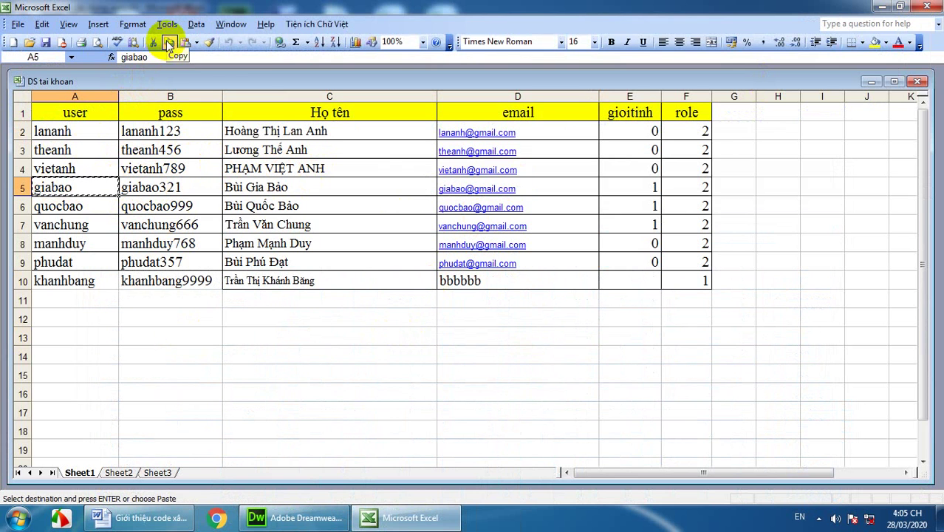
{"action": "left_click", "coordinate": [218, 520]}
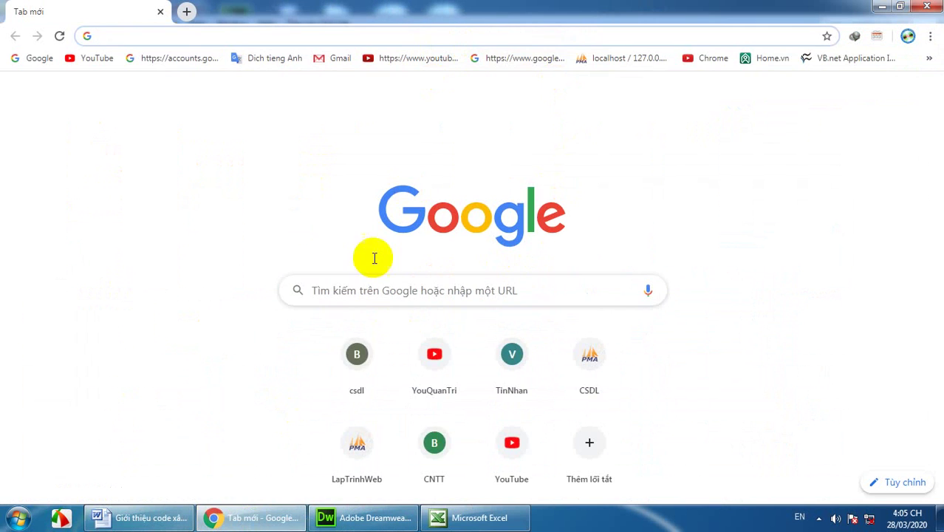
Step: Open the LapTrinhWeb school site and enter the fifth account's username in the login form
{"action": "left_click", "coordinate": [357, 447]}
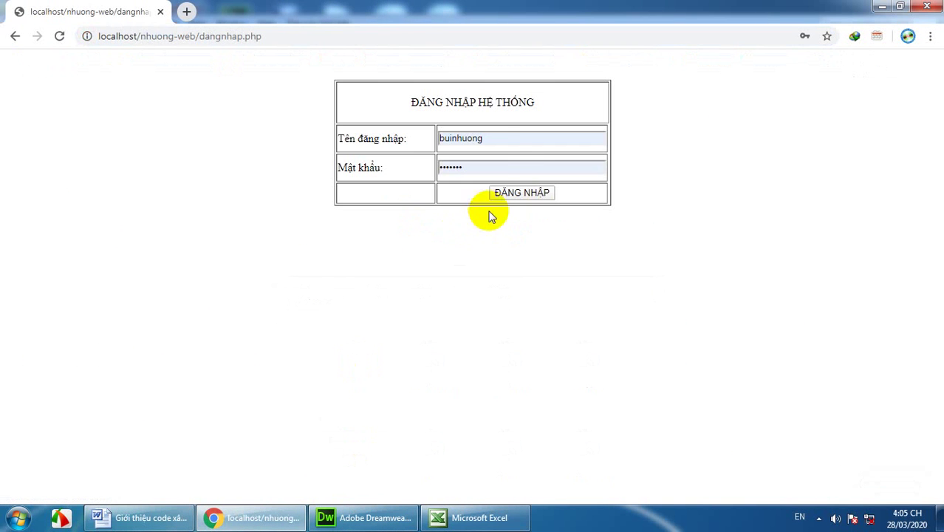
{"action": "left_click_drag", "start_coordinate": [481, 138], "coordinate": [437, 139]}
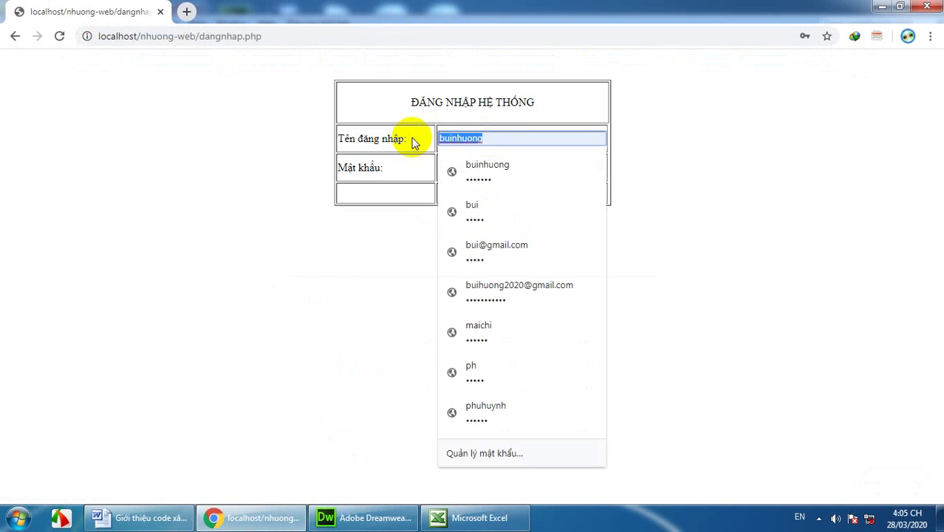
{"action": "type", "text": "giabao"}
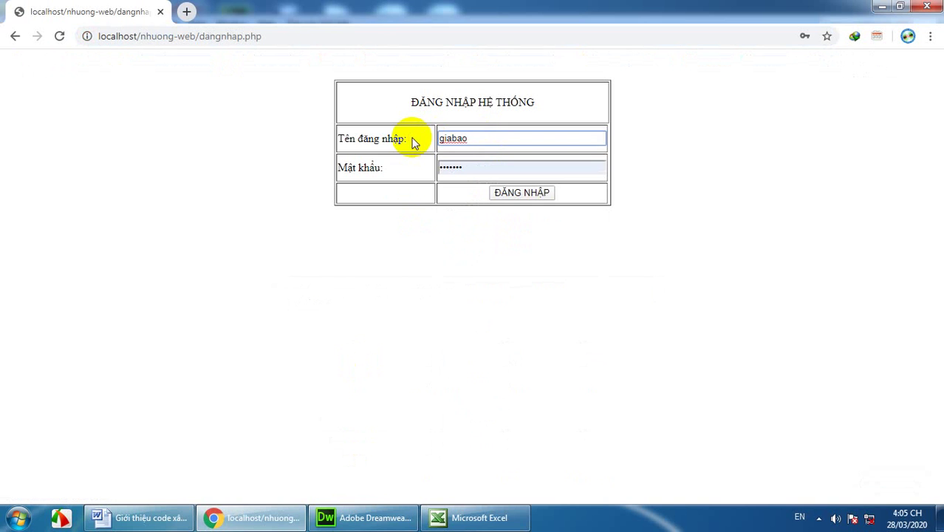
Step: Copy that account's password from Excel cell B5 and return to the login page
{"action": "left_click", "coordinate": [439, 517]}
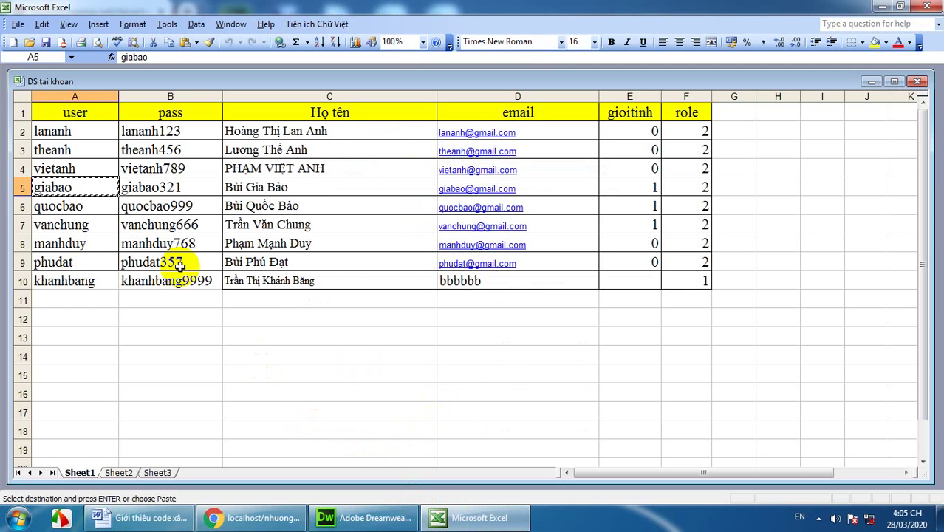
{"action": "left_click", "coordinate": [170, 187]}
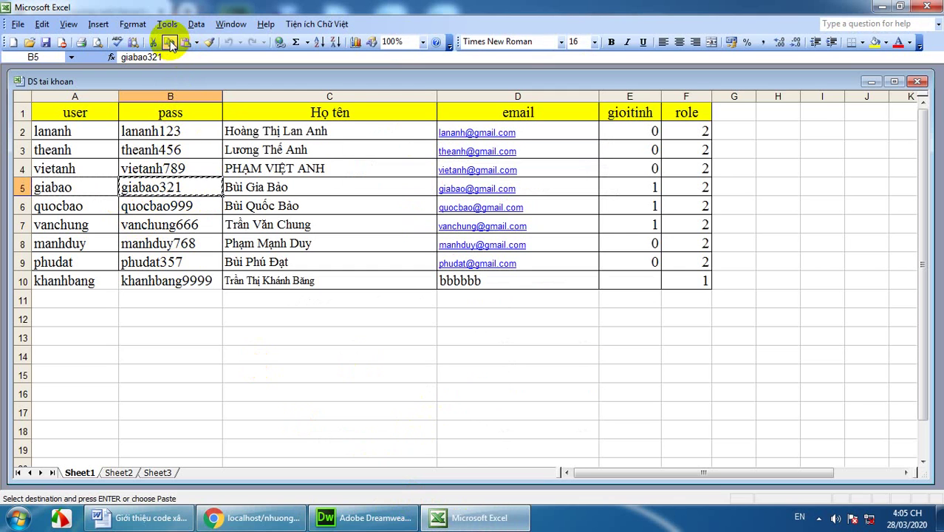
{"action": "left_click", "coordinate": [244, 517]}
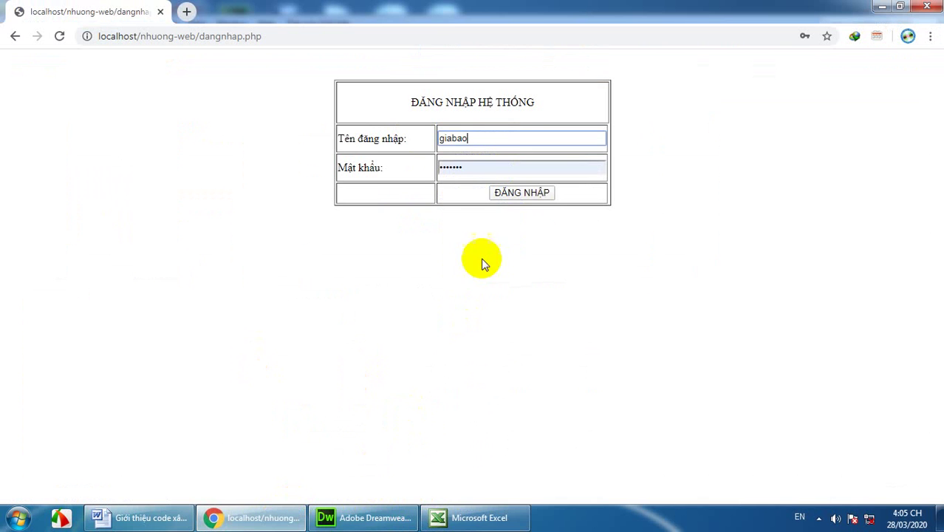
Step: Replace the autofilled password with the account's password and sign in to the admin area
{"action": "left_click", "coordinate": [433, 173]}
{"action": "key", "text": "BackSpace"}
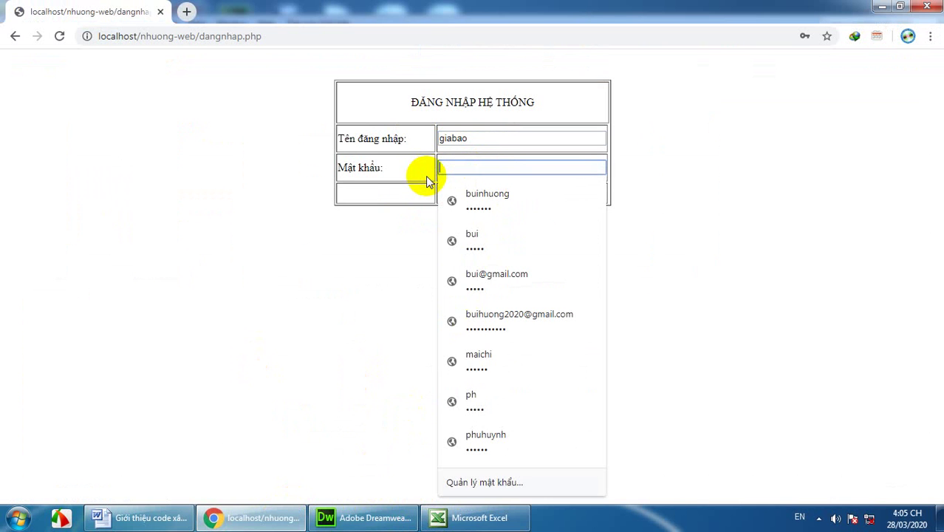
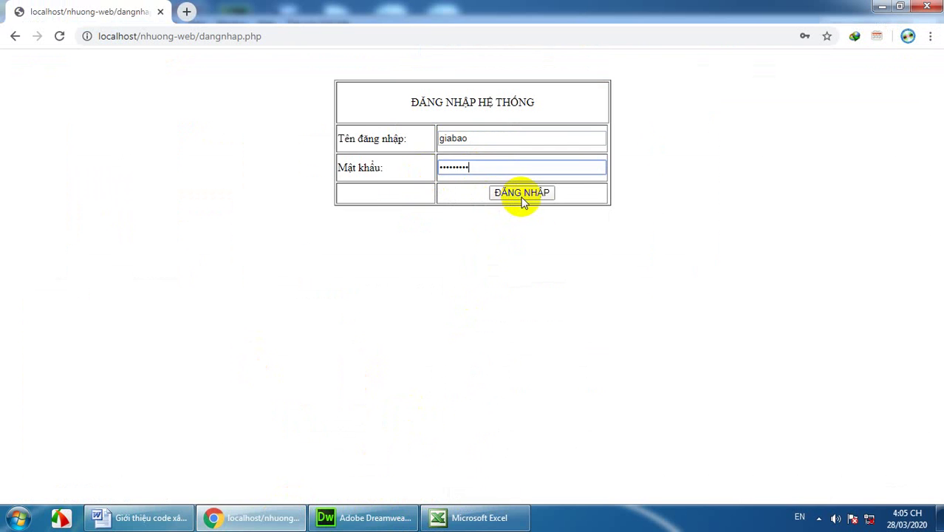
{"action": "left_click", "coordinate": [522, 193]}
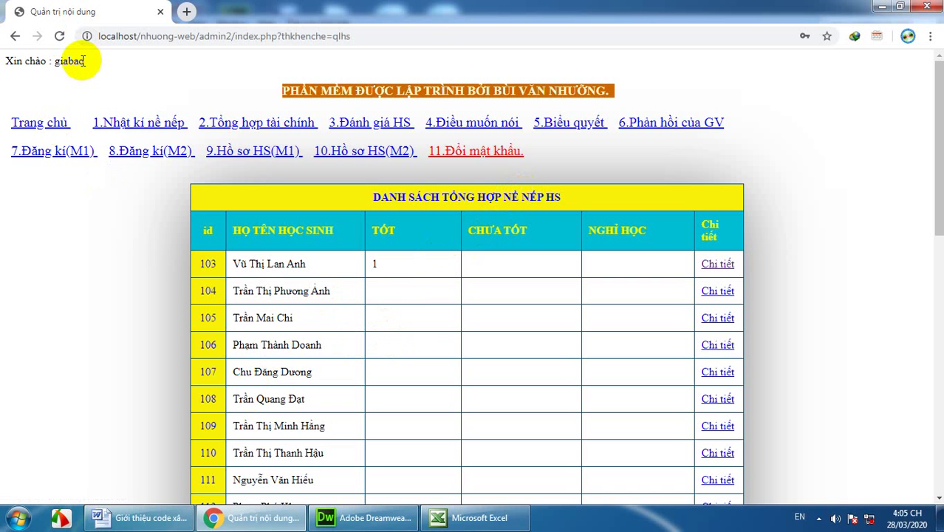
{"action": "left_click_drag", "start_coordinate": [71, 68], "coordinate": [6, 62]}
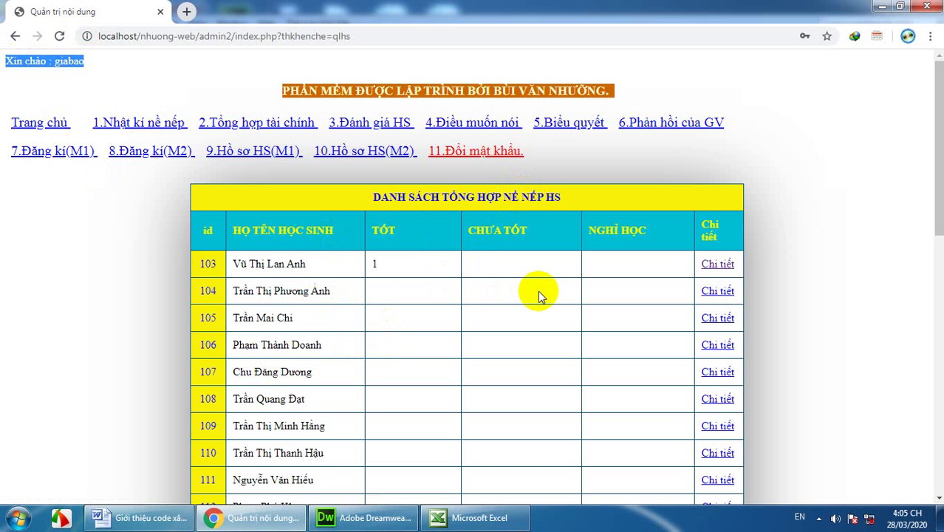
{"action": "scroll", "coordinate": [539, 291], "scroll_direction": "down", "scroll_amount": 2}
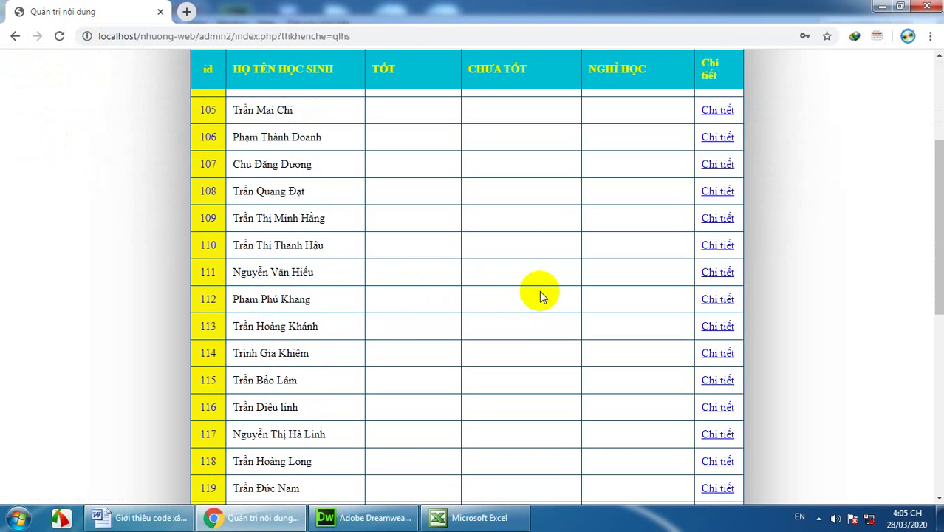
{"action": "scroll", "coordinate": [540, 290], "scroll_direction": "up", "scroll_amount": 2}
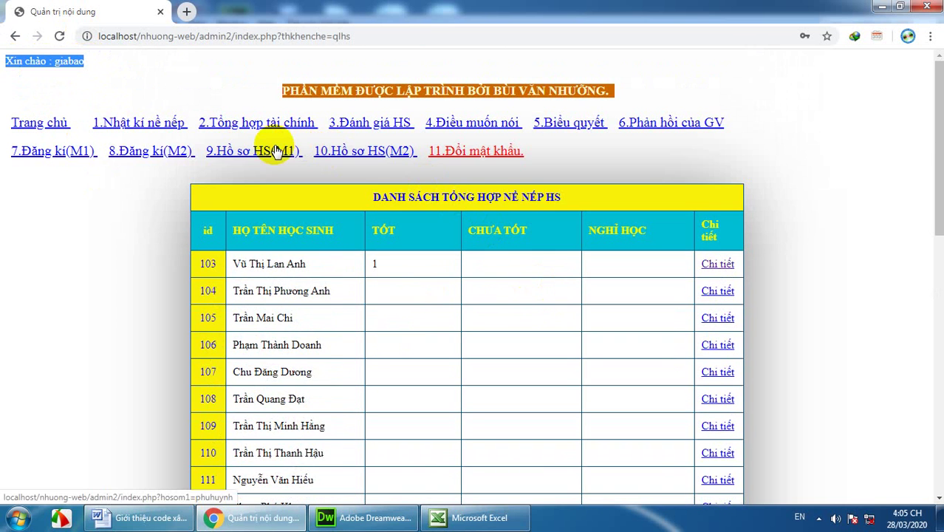
Step: Open '3.Đánh giá HS' and scroll through the students' subject scores and conduct ratings
{"action": "left_click", "coordinate": [357, 127]}
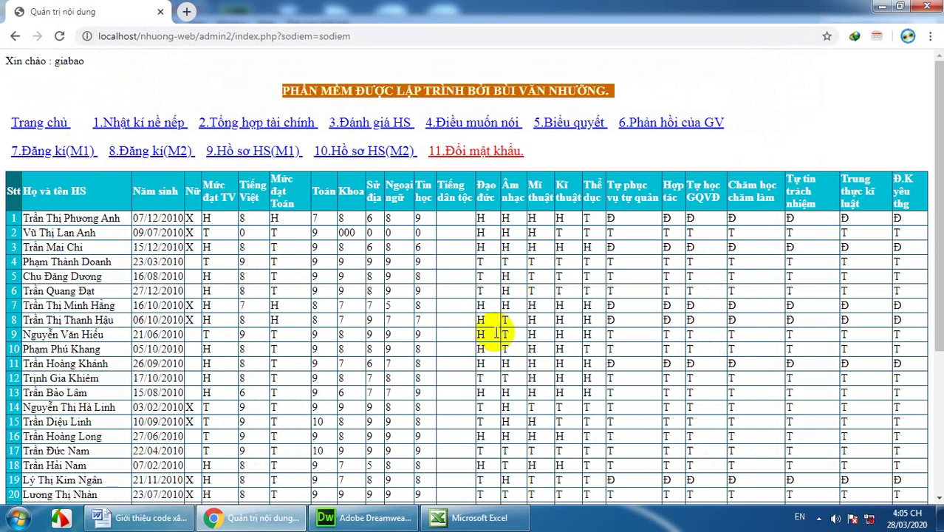
{"action": "scroll", "coordinate": [543, 390], "scroll_direction": "down", "scroll_amount": 5}
{"action": "scroll", "coordinate": [548, 388], "scroll_direction": "up", "scroll_amount": 5}
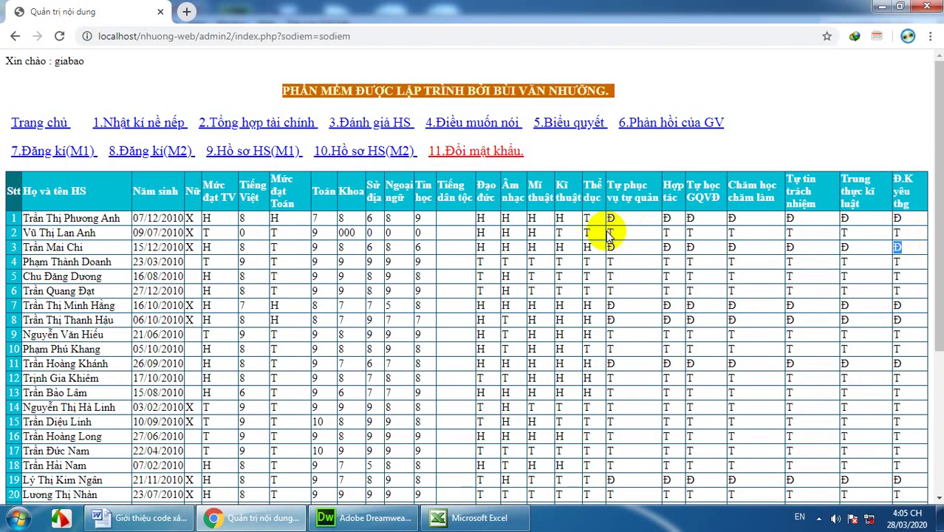
{"action": "left_click", "coordinate": [509, 257]}
{"action": "scroll", "coordinate": [509, 258], "scroll_direction": "down", "scroll_amount": 3}
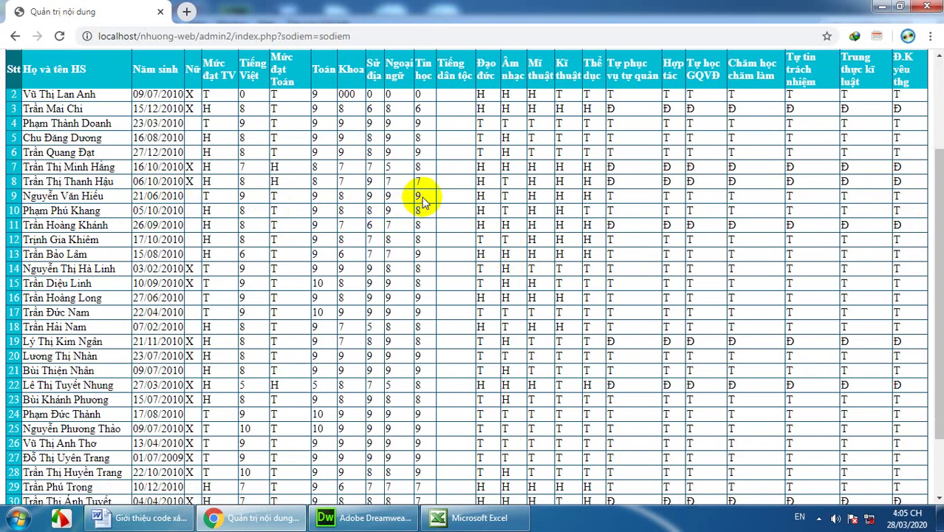
{"action": "left_click_drag", "start_coordinate": [367, 198], "coordinate": [432, 270]}
{"action": "scroll", "coordinate": [432, 270], "scroll_direction": "down", "scroll_amount": 1}
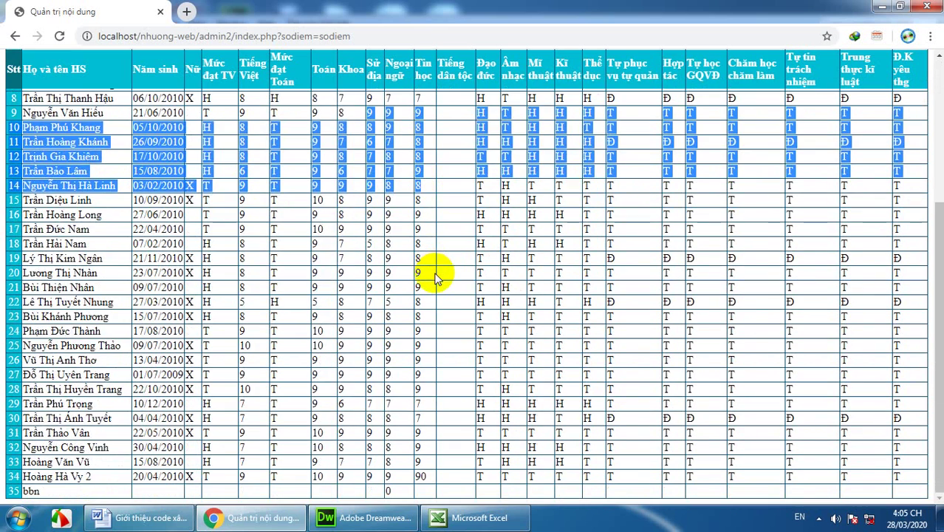
{"action": "scroll", "coordinate": [459, 285], "scroll_direction": "up", "scroll_amount": 3}
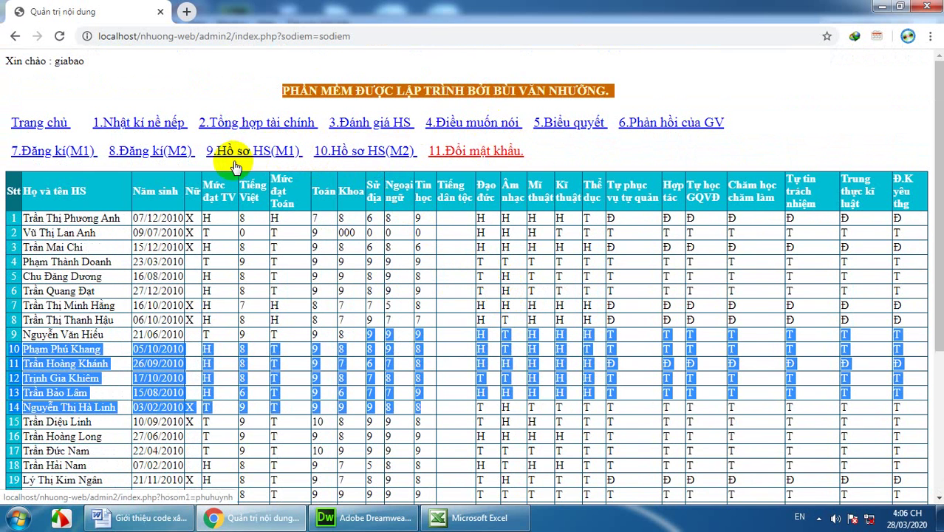
Step: Open '10.Hồ sơ HS(M2)' and look over the ĐIỀU TRA CƠ BẢN HS (MẪU 2) table
{"action": "left_click", "coordinate": [356, 152]}
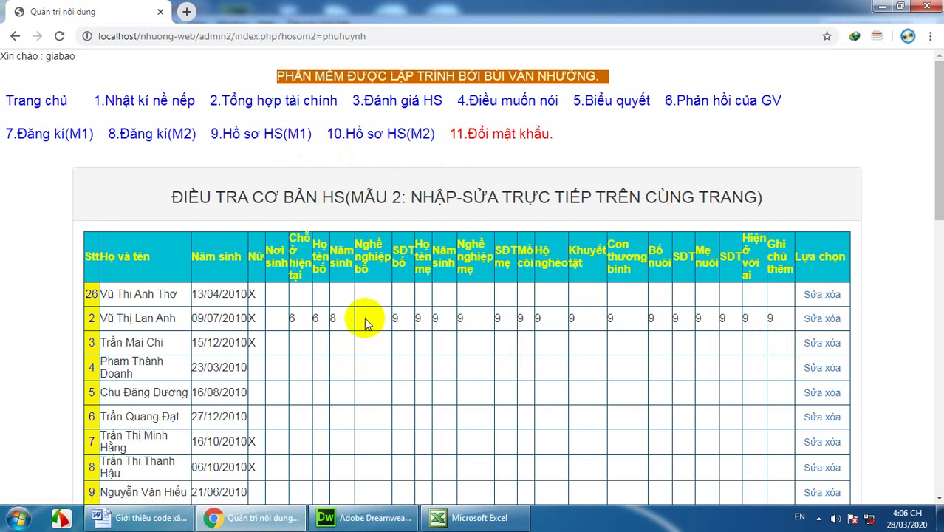
{"action": "scroll", "coordinate": [473, 318], "scroll_direction": "down", "scroll_amount": 3}
{"action": "scroll", "coordinate": [474, 317], "scroll_direction": "up", "scroll_amount": 3}
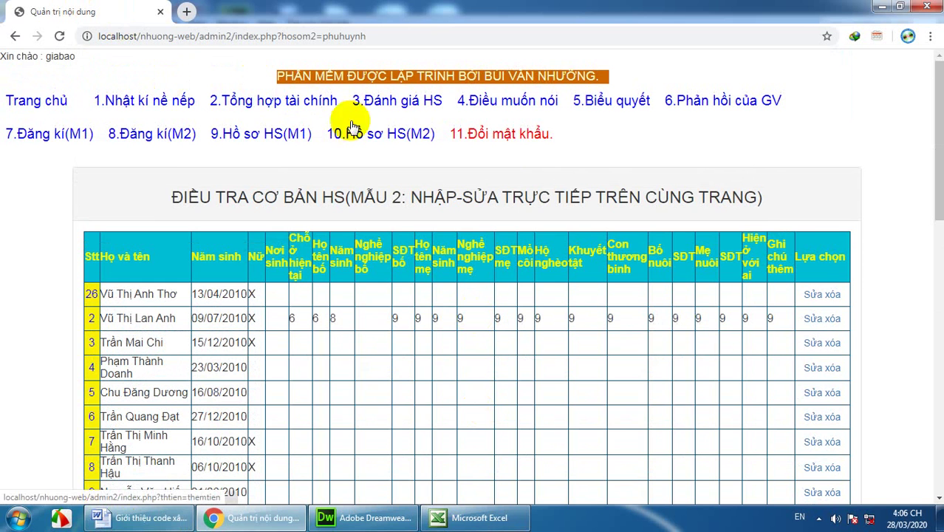
Step: Open '11.Đổi mật khẩu.' and focus the 'Mật khẩu mới' field, leaving it empty
{"action": "left_click", "coordinate": [500, 134]}
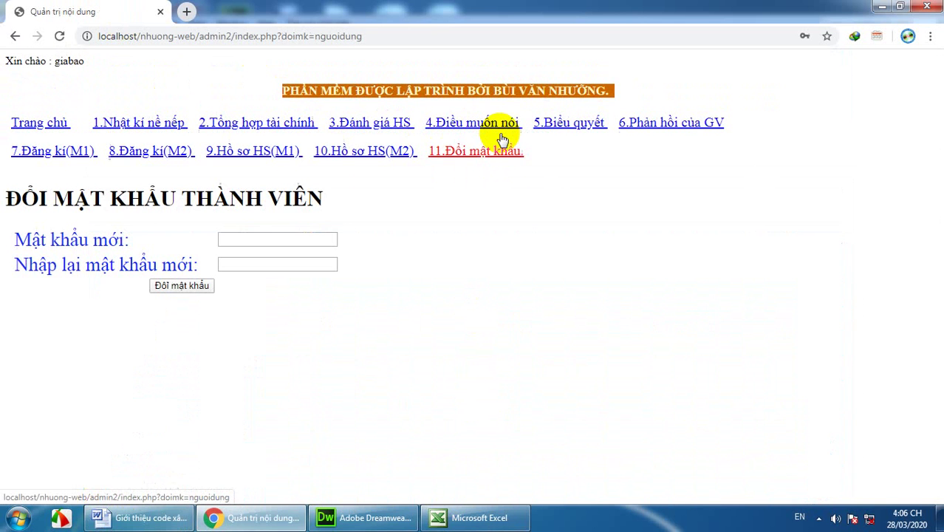
{"action": "left_click", "coordinate": [293, 238]}
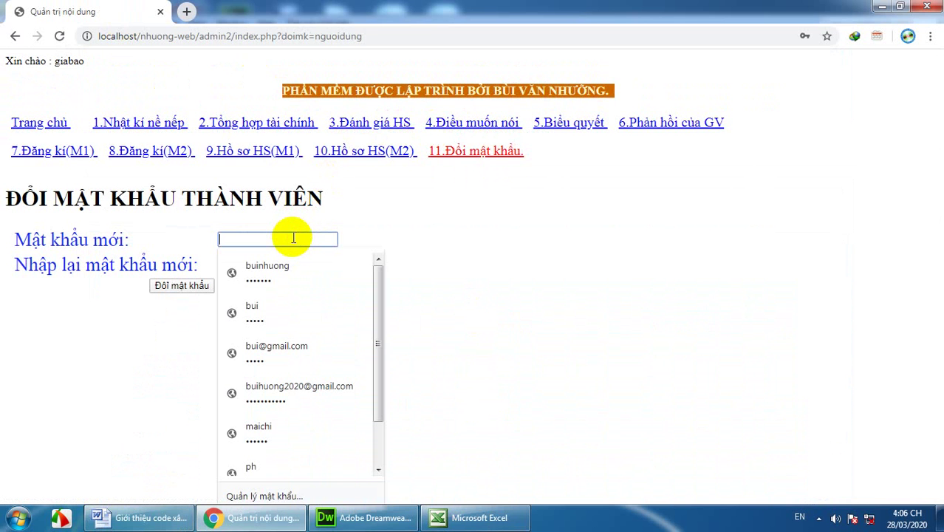
{"action": "left_click", "coordinate": [294, 237]}
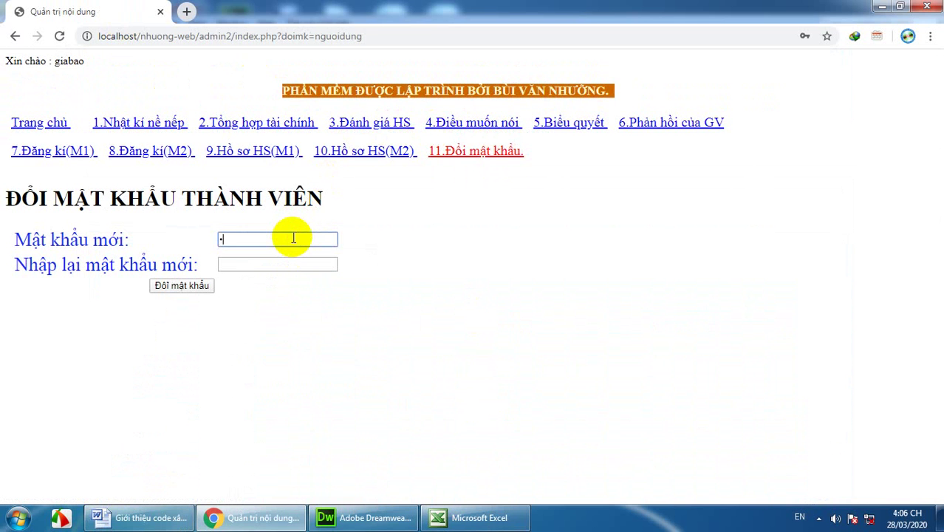
{"action": "left_click", "coordinate": [294, 238]}
{"action": "type", "text": "1"}
{"action": "key", "text": "BackSpace"}
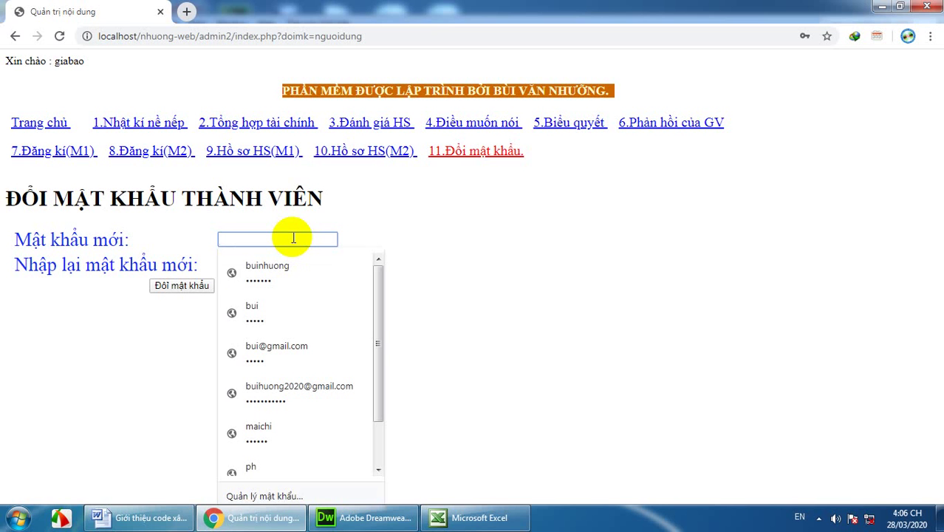
Step: In Excel, replace giabao's password in cell B5 with the new value and copy it
{"action": "left_click", "coordinate": [447, 516]}
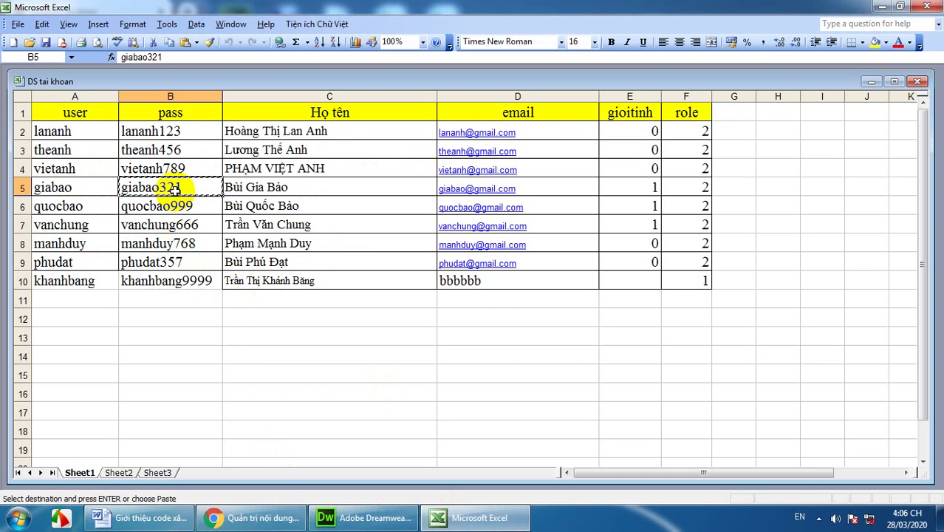
{"action": "key", "text": "Delete"}
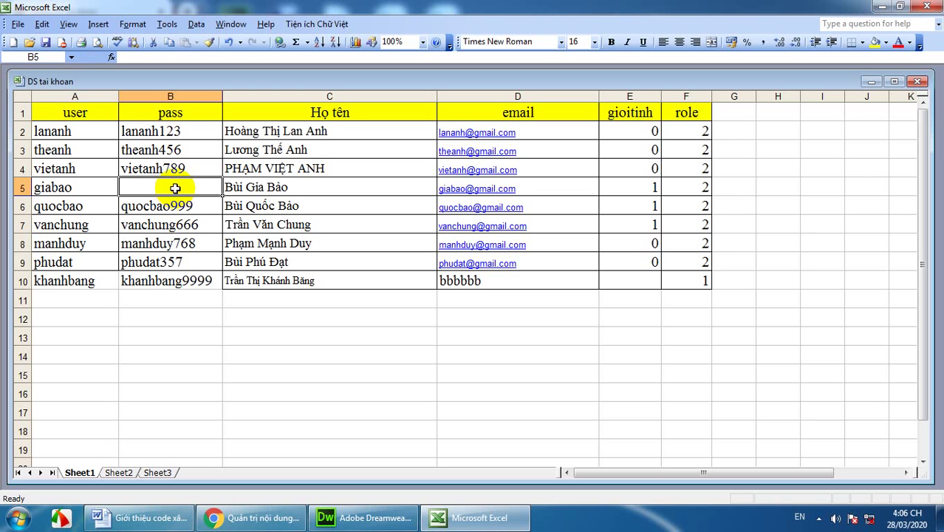
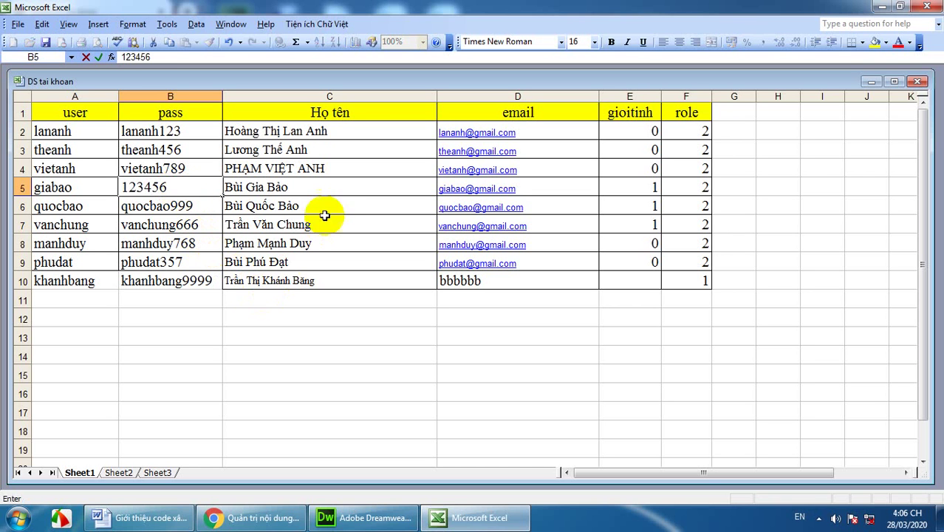
{"action": "mouse_move", "coordinate": [120, 187]}
{"action": "left_mouse_down"}
{"action": "mouse_move", "coordinate": [164, 187]}
{"action": "mouse_move", "coordinate": [128, 187]}
{"action": "left_mouse_up"}
{"action": "double_click", "coordinate": [153, 187]}
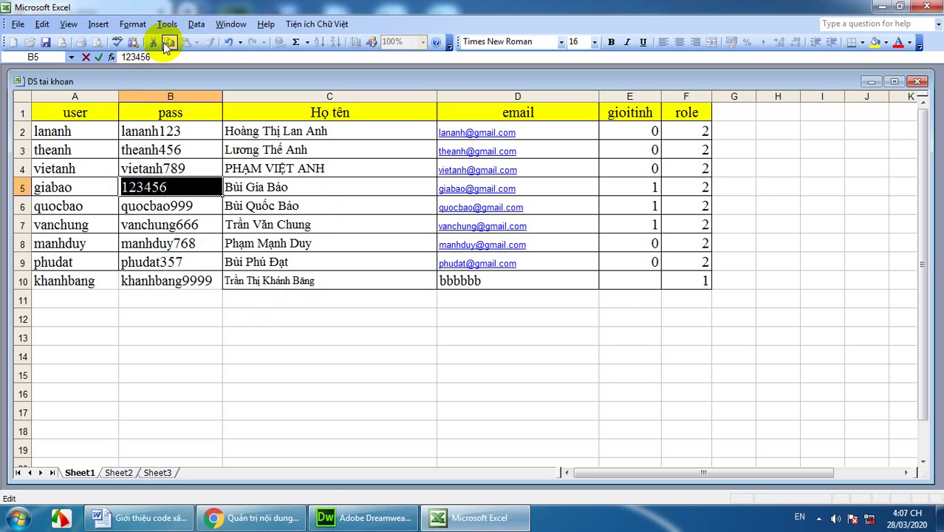
{"action": "left_click", "coordinate": [259, 521]}
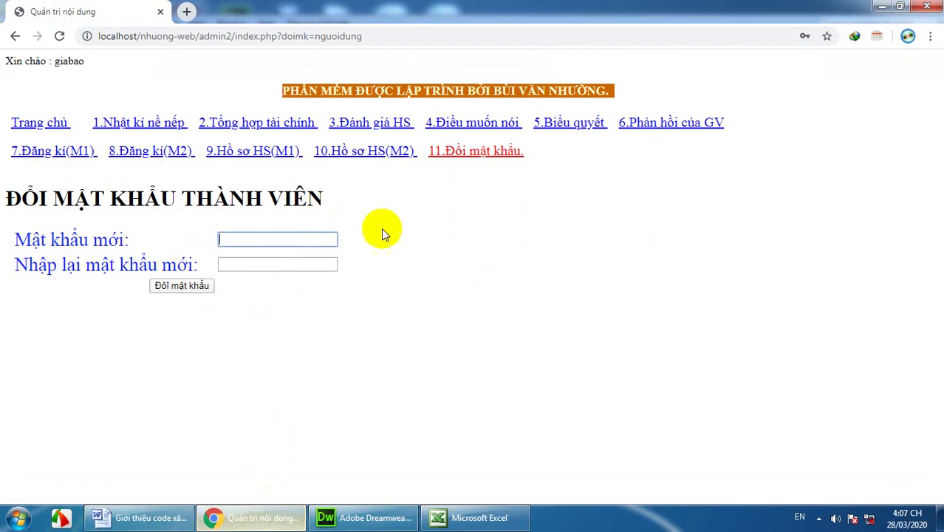
Step: Submit the copied password in both fields, decline saving it in Chrome, and return
{"action": "left_click", "coordinate": [289, 239]}
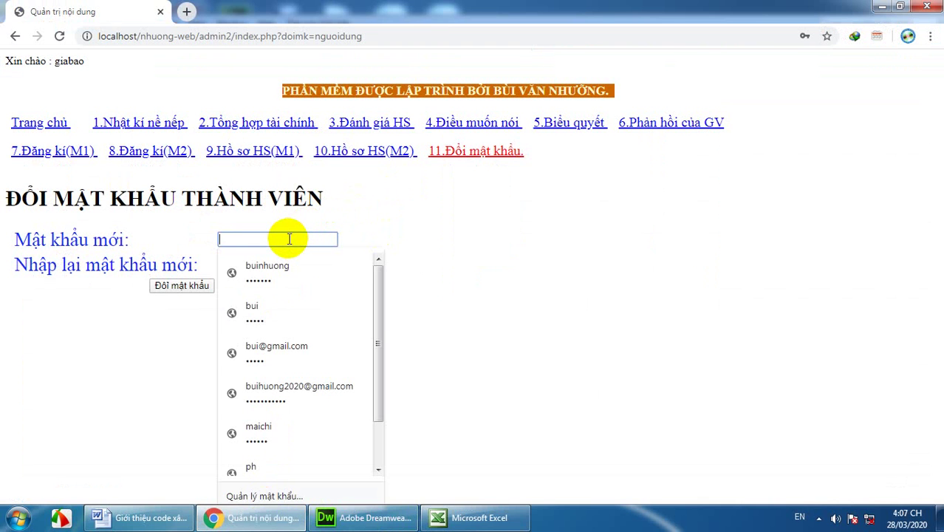
{"action": "key", "text": "ctrl+v"}
{"action": "left_click", "coordinate": [287, 263]}
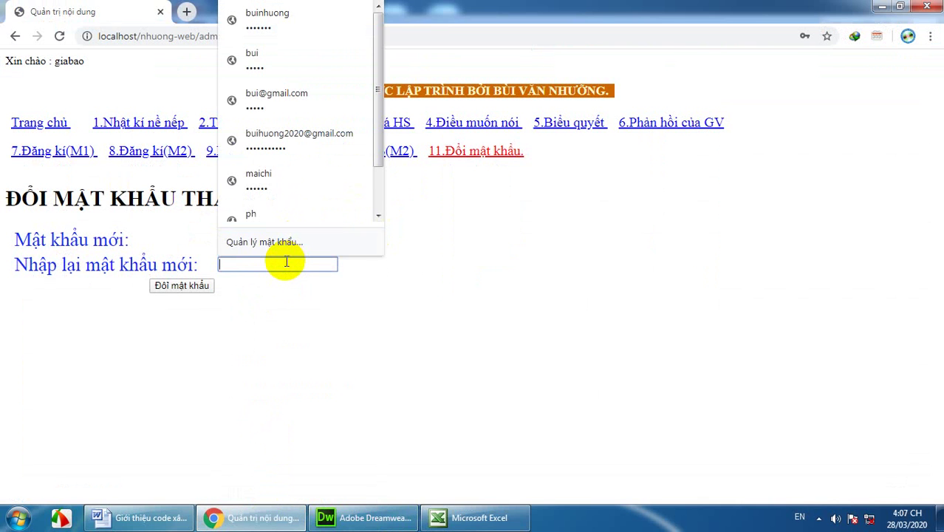
{"action": "key", "text": "ctrl+v"}
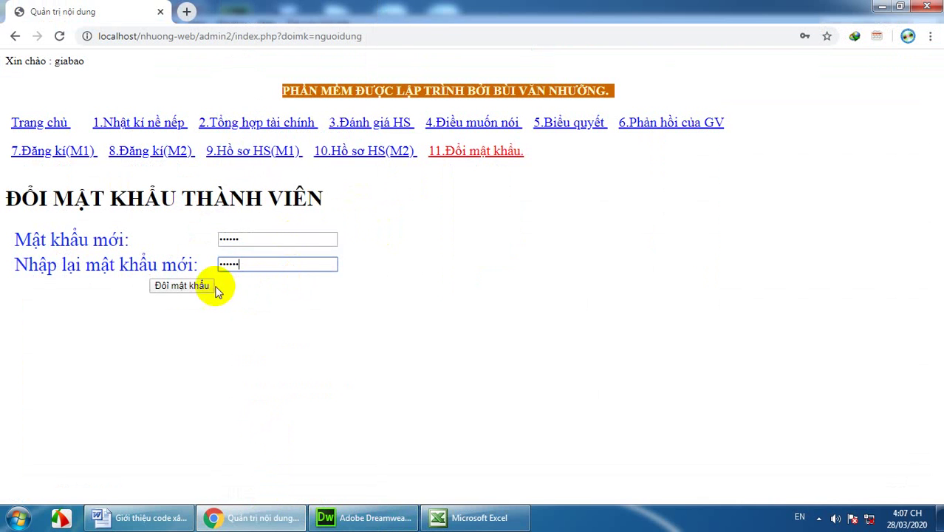
{"action": "left_click", "coordinate": [179, 284]}
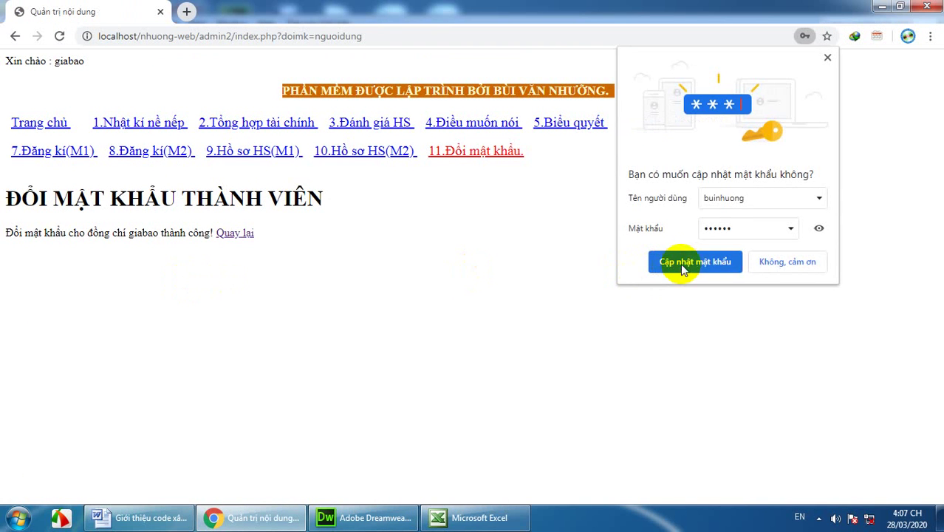
{"action": "left_click", "coordinate": [787, 263]}
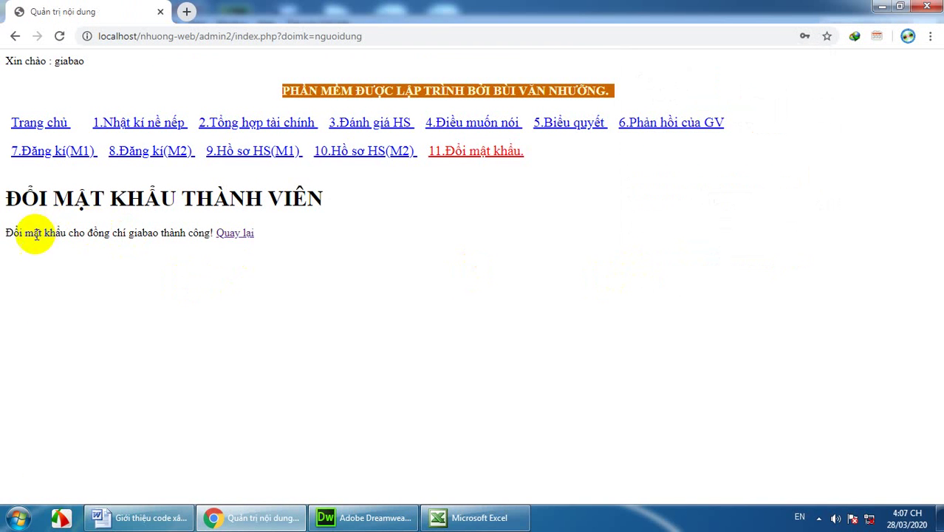
{"action": "left_click", "coordinate": [234, 233]}
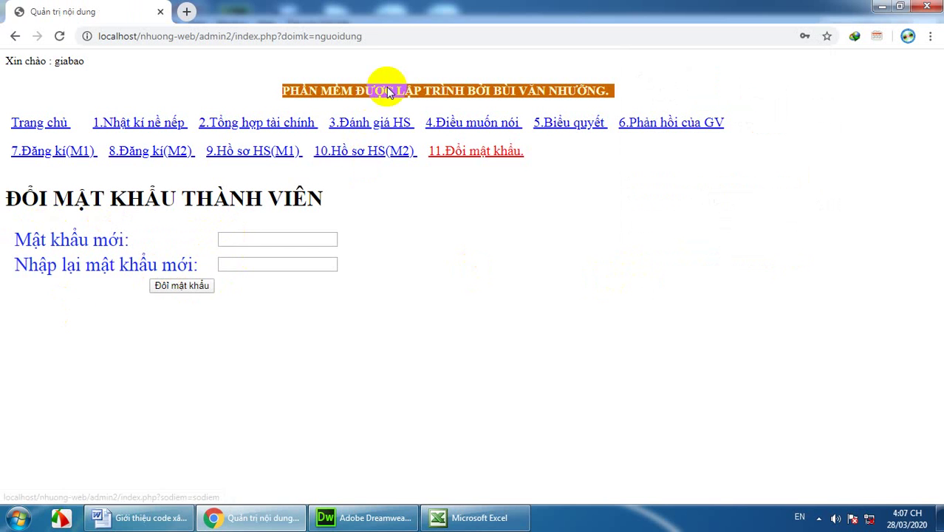
Step: Restart Chrome and open the school site's login page from the LapTrinhWeb shortcut
{"action": "left_click", "coordinate": [927, 6]}
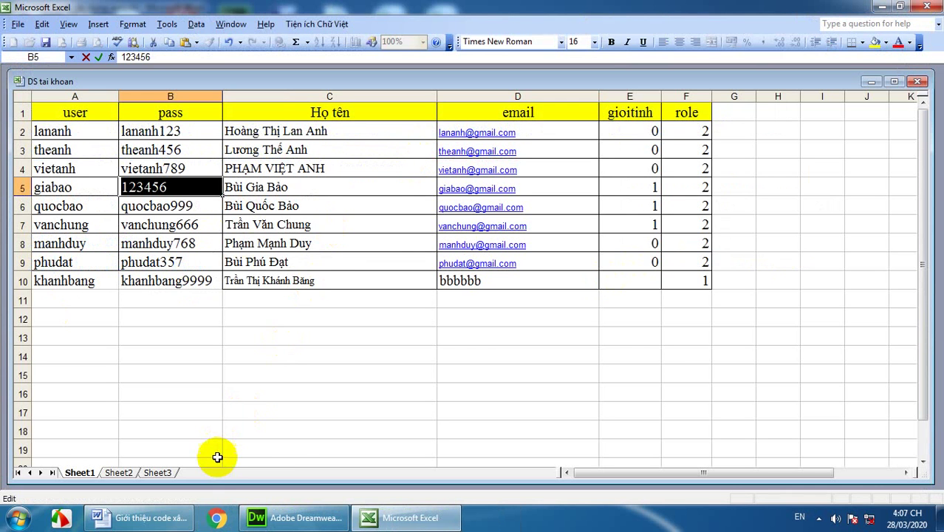
{"action": "left_click", "coordinate": [263, 373]}
{"action": "left_click", "coordinate": [218, 517]}
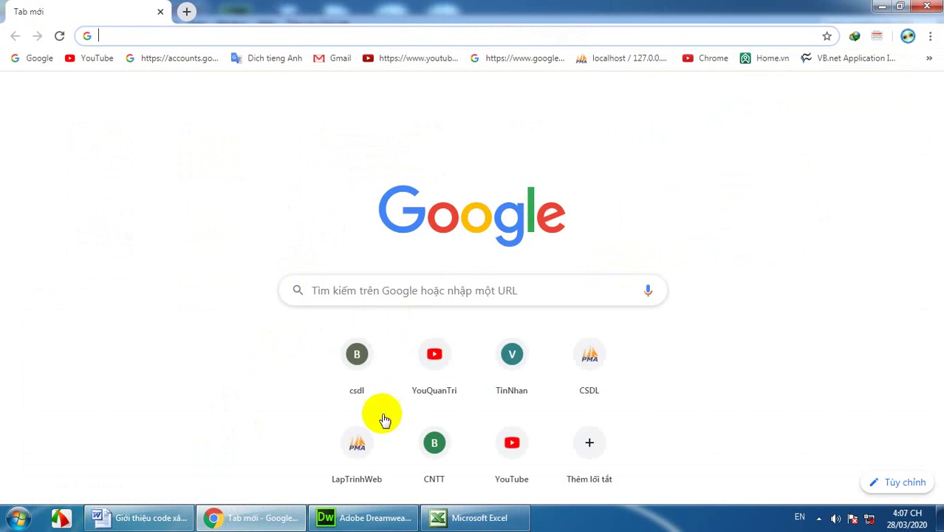
{"action": "left_click", "coordinate": [358, 447]}
Step: Log in as giabao using the newly set password
{"action": "left_click", "coordinate": [485, 139]}
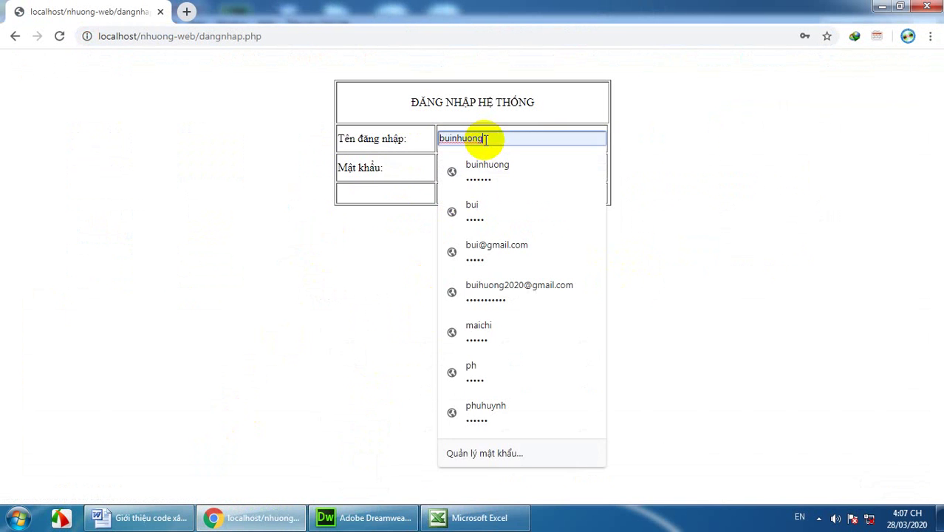
{"action": "key", "text": "BackSpace"}
{"action": "key", "text": "BackSpace"}
{"action": "key", "text": "BackSpace"}
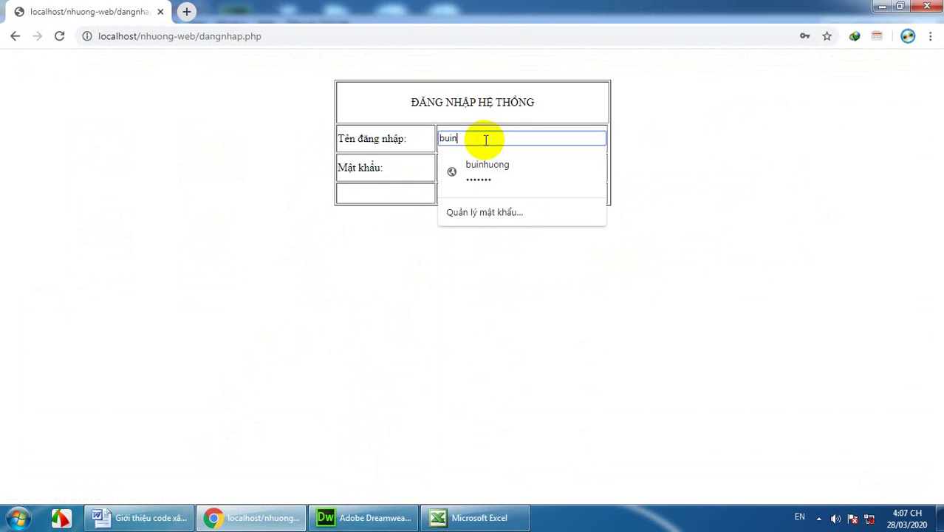
{"action": "key", "text": "BackSpace"}
{"action": "key", "text": "BackSpace"}
{"action": "key", "text": "BackSpace"}
{"action": "key", "text": "BackSpace"}
{"action": "type", "text": "giabao"}
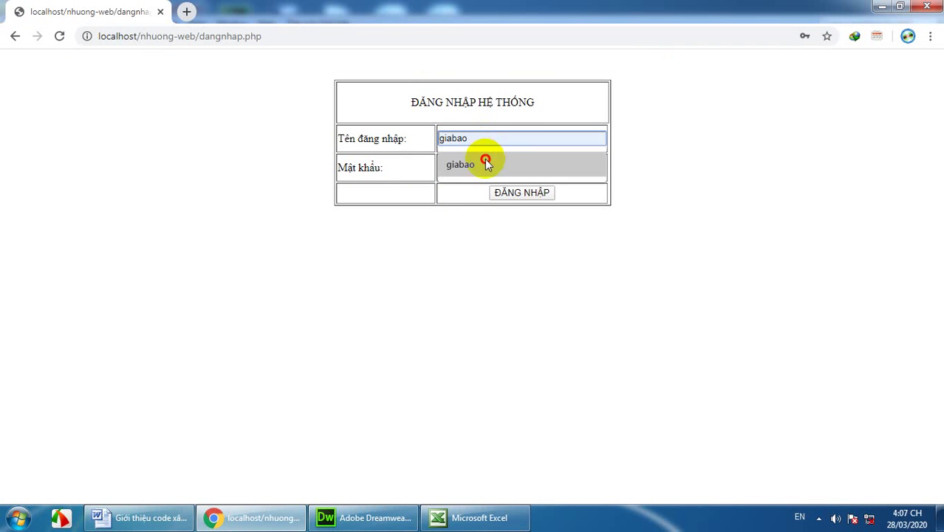
{"action": "left_click", "coordinate": [483, 162]}
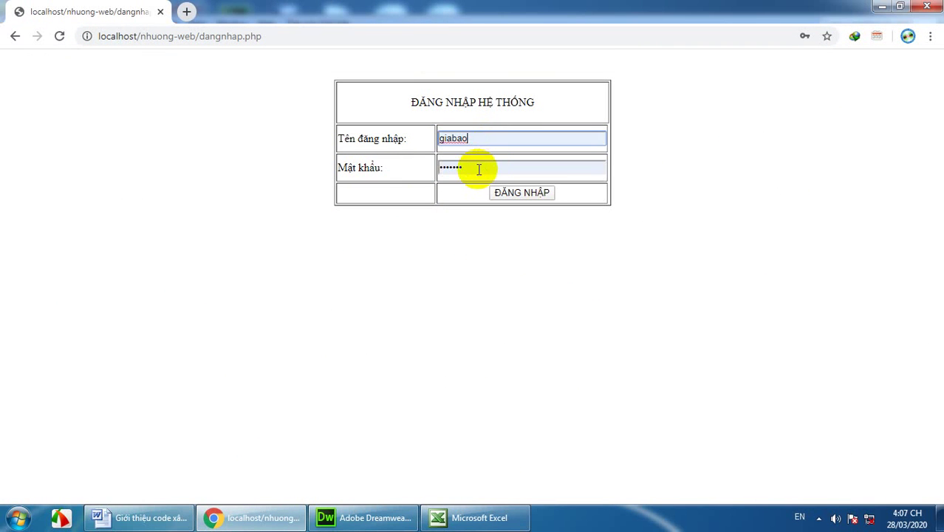
{"action": "left_click", "coordinate": [479, 168]}
{"action": "key", "text": "BackSpace"}
{"action": "key", "text": "BackSpace"}
{"action": "key", "text": "BackSpace"}
{"action": "key", "text": "BackSpace"}
{"action": "key", "text": "BackSpace"}
{"action": "key", "text": "BackSpace"}
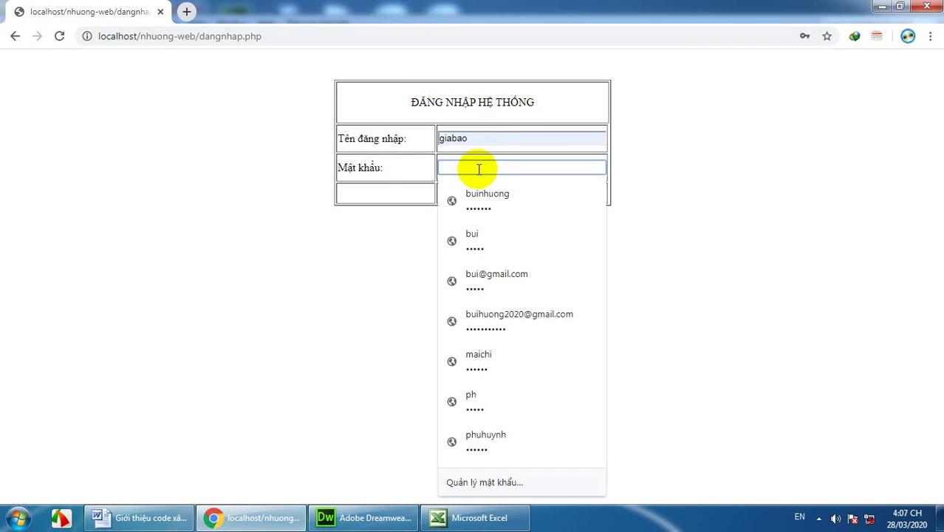
{"action": "type", "text": "1"}
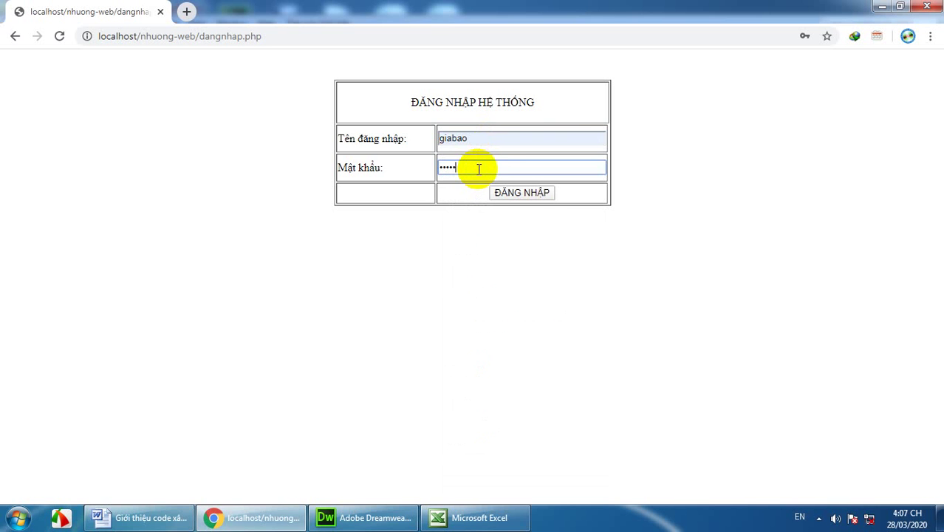
{"action": "left_click", "coordinate": [514, 193]}
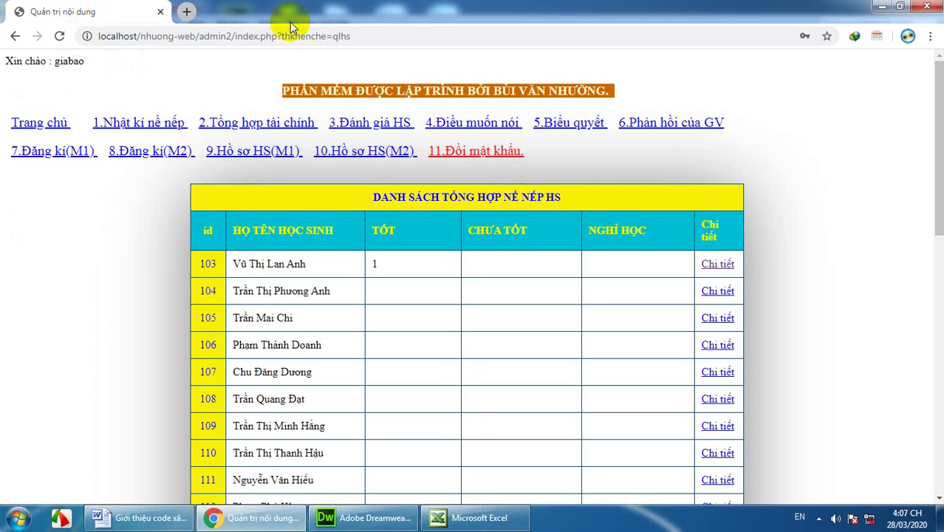
Step: Go from '11.Đổi mật khẩu.' to the '10.Hồ sơ HS(M2)' survey records page
{"action": "left_click", "coordinate": [484, 158]}
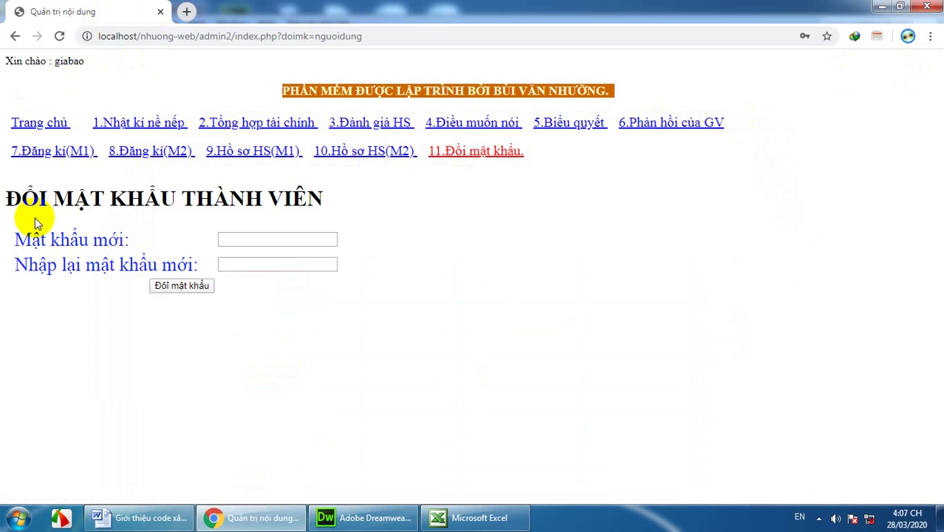
{"action": "left_click", "coordinate": [334, 154]}
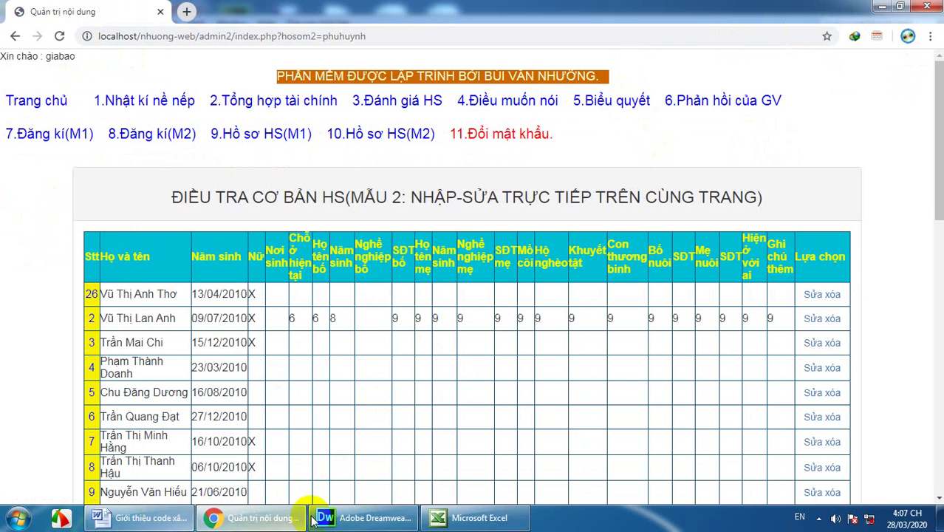
{"action": "left_click", "coordinate": [818, 518]}
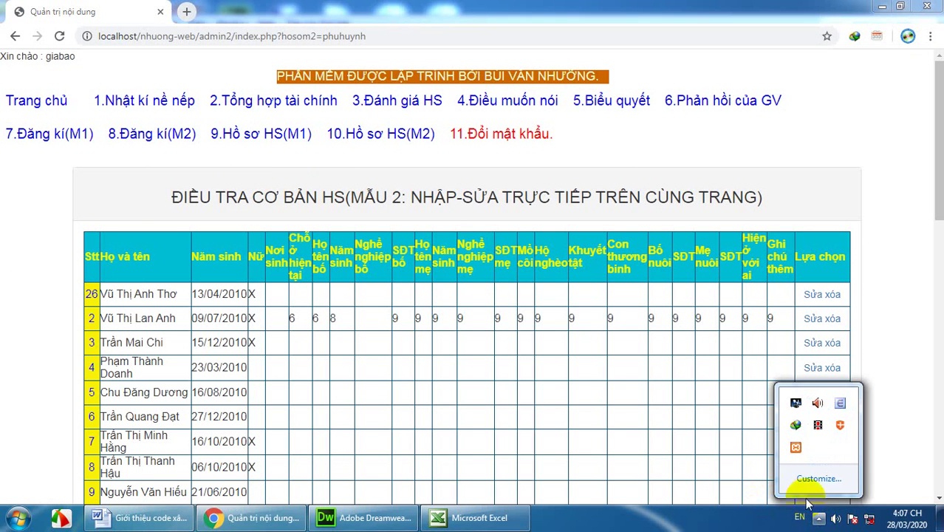